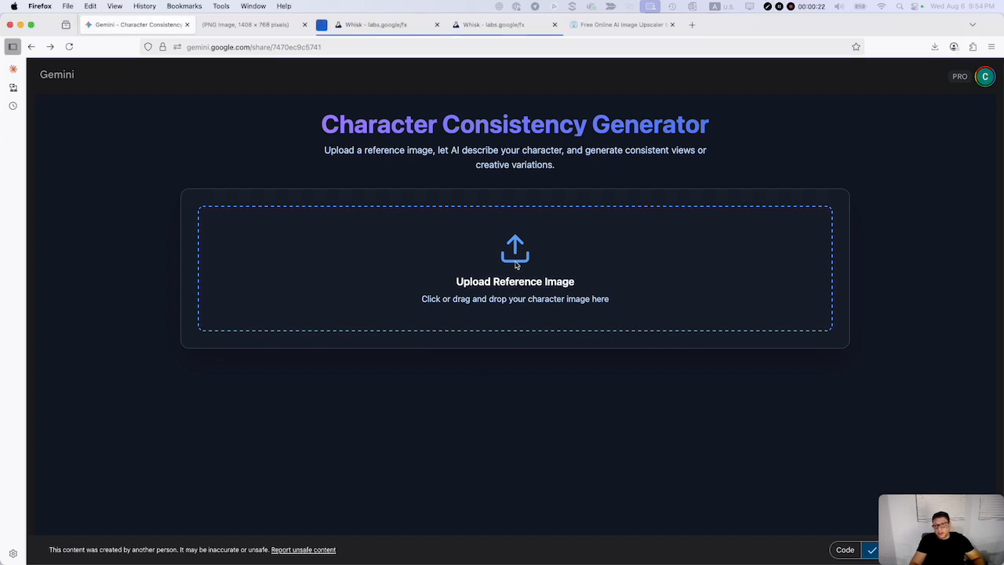
Upload Whisk_3142f35643.jpeg from the Desktop as the character's reference image.
click(515, 266)
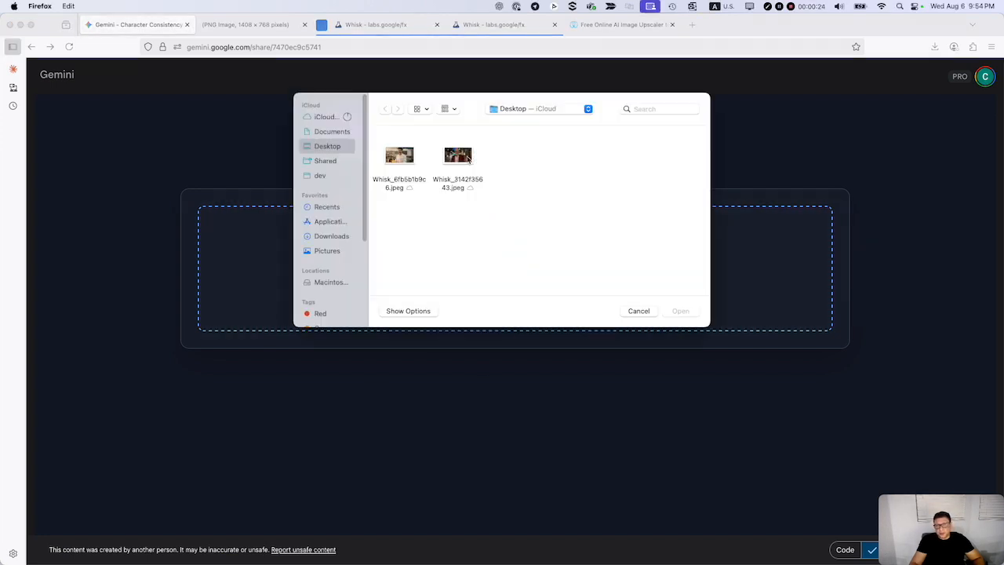
click(459, 157)
double_click(469, 159)
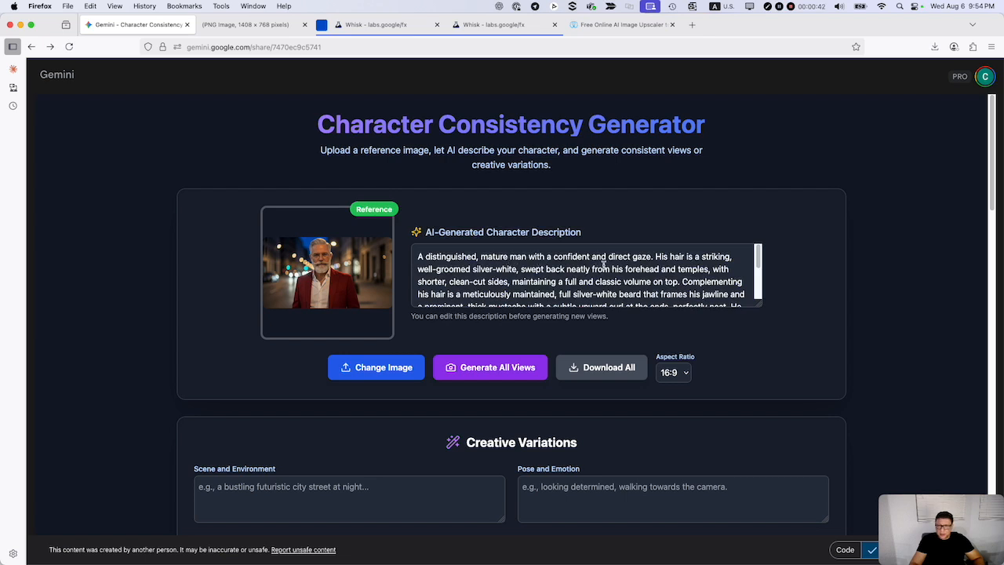
Examine the character description, the creative variation fields and the view cards from Front View through Smiling Close-up.
scroll(695, 273, down, 5)
scroll(697, 279, up, 5)
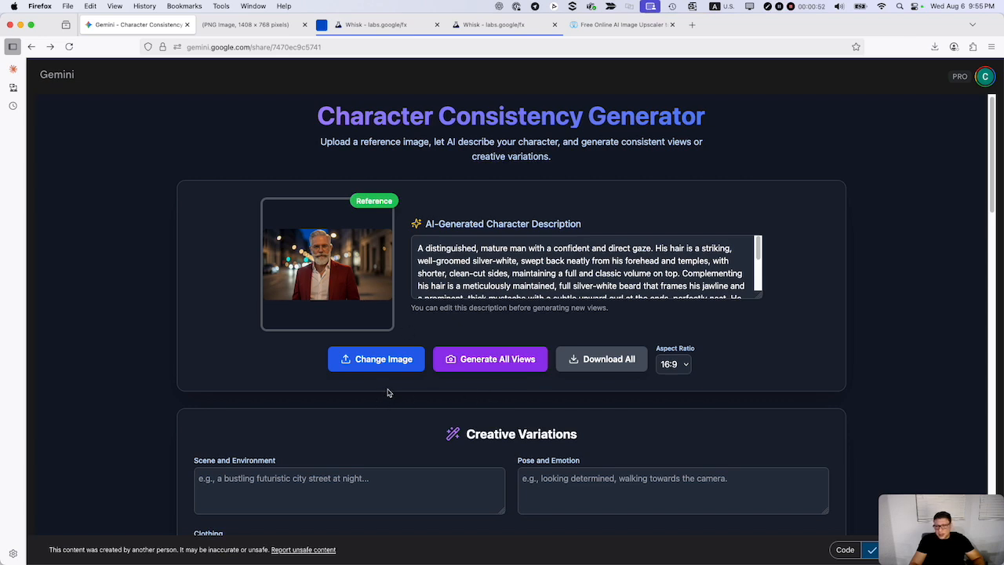
scroll(387, 392, down, 3)
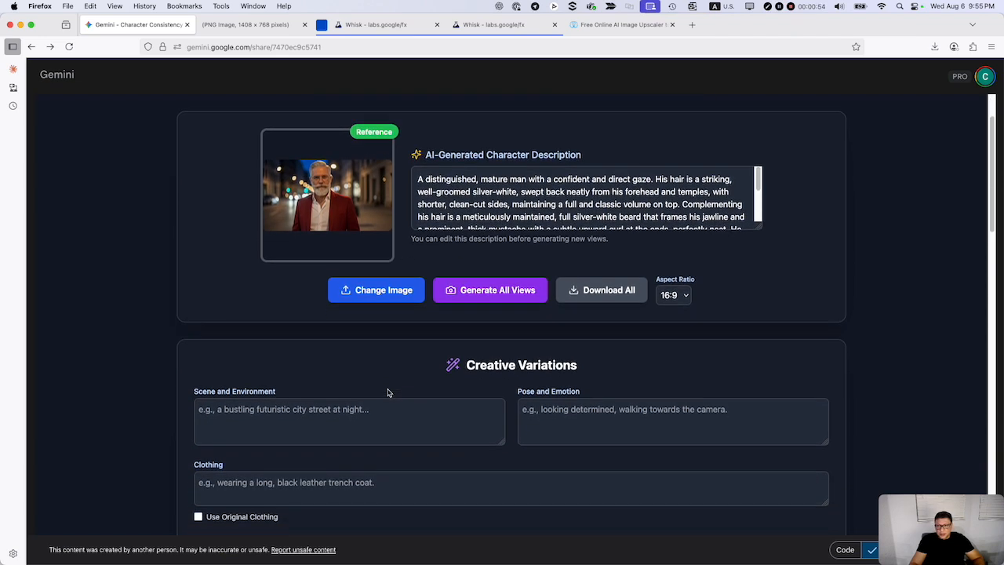
scroll(387, 392, down, 3)
scroll(387, 388, down, 6)
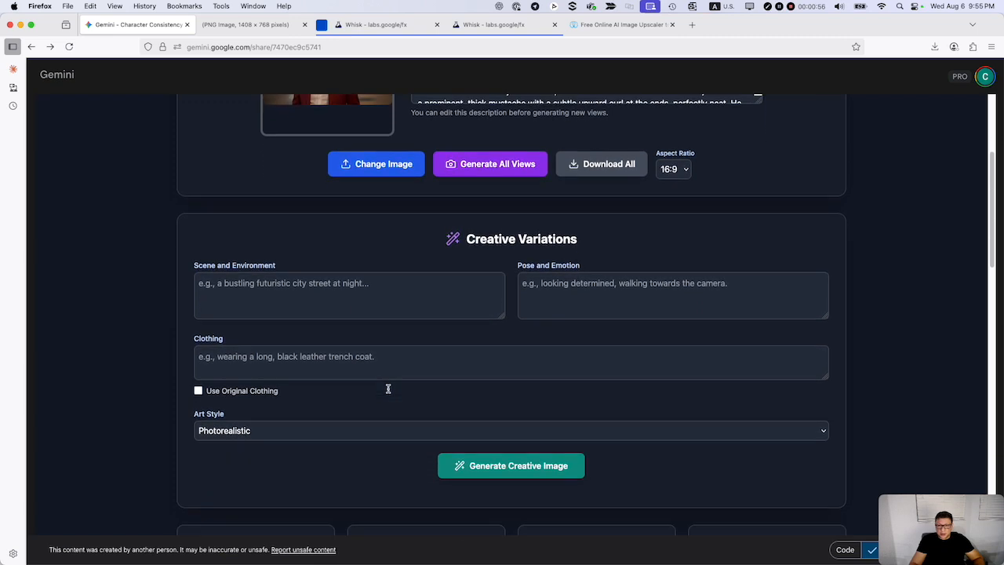
scroll(393, 365, down, 3)
scroll(394, 367, down, 2)
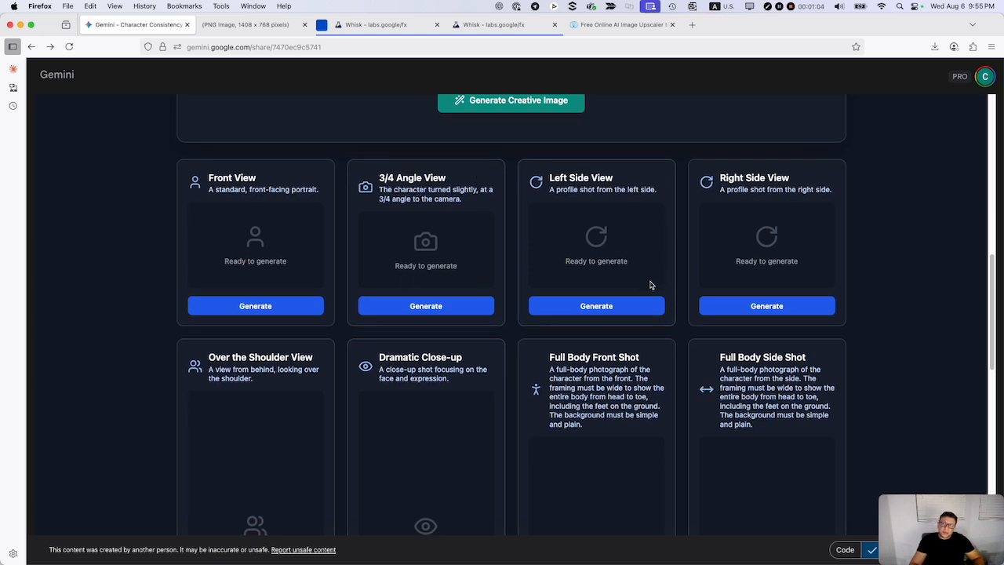
scroll(650, 286, down, 7)
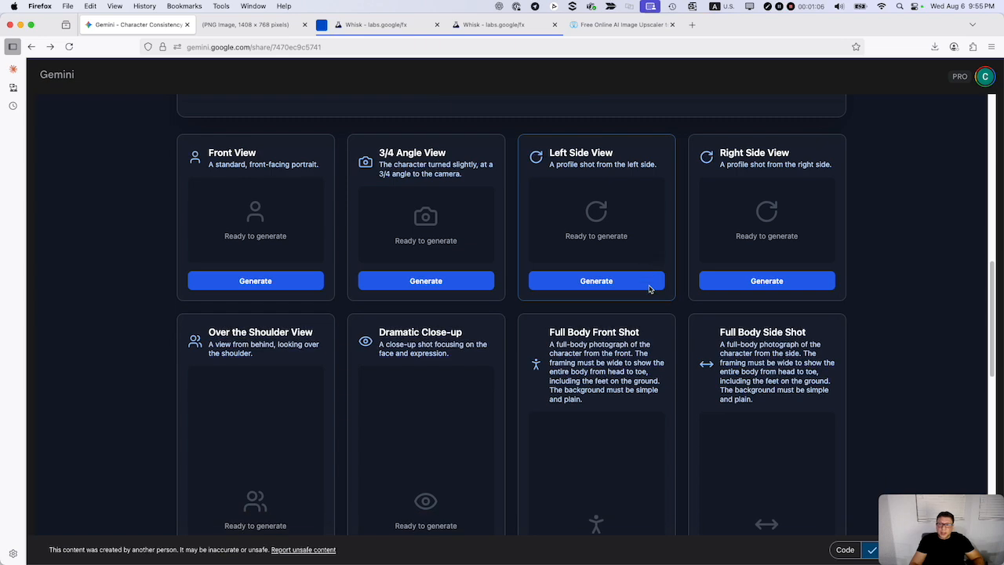
scroll(649, 289, down, 6)
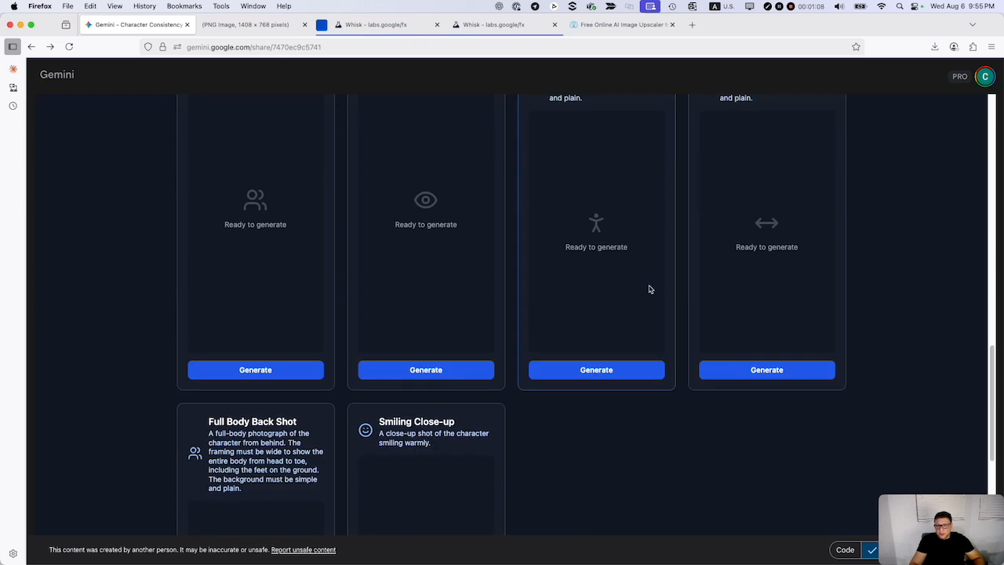
scroll(649, 289, up, 10)
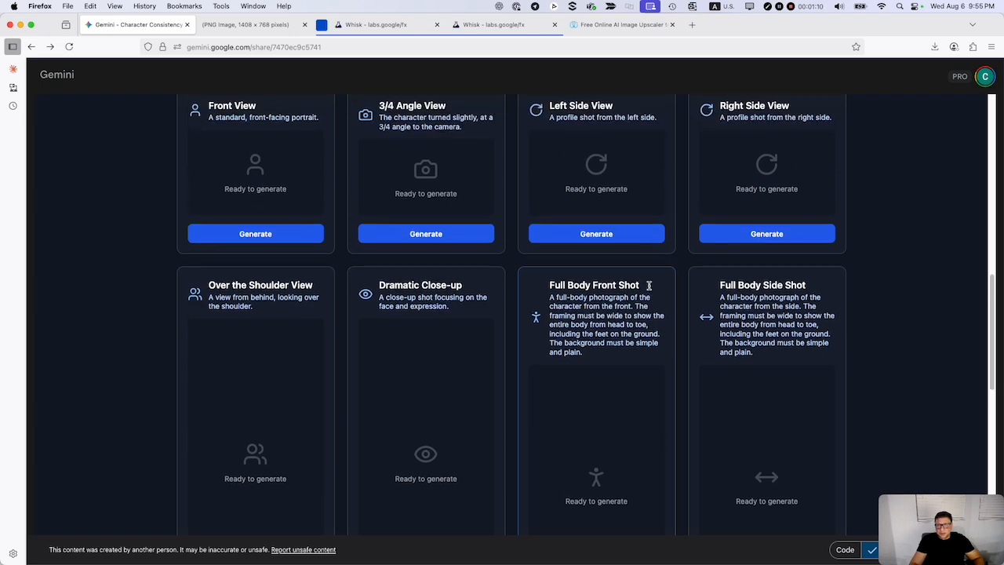
scroll(649, 288, up, 6)
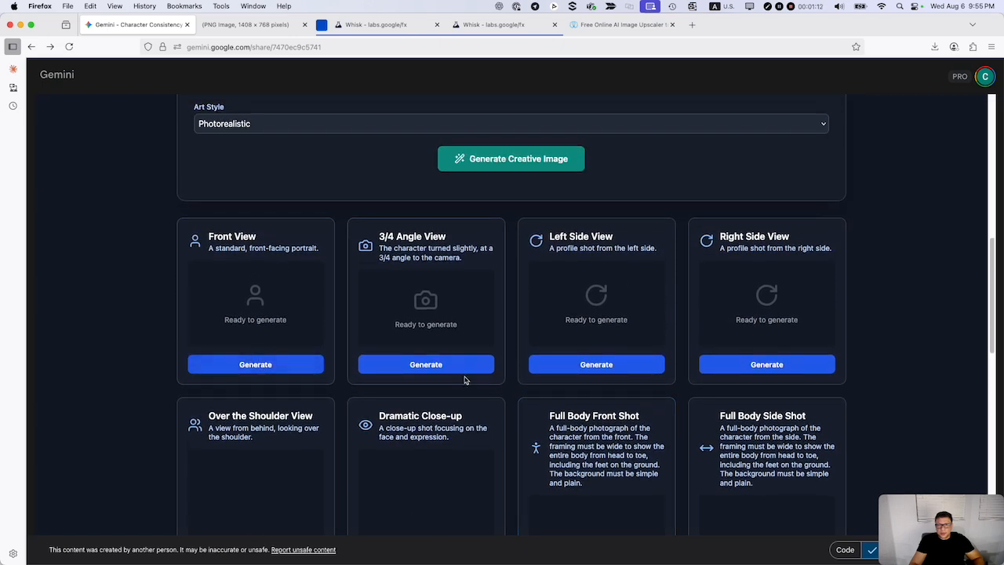
Generate all character views at the 16:9 aspect ratio and bring their cards into view.
scroll(482, 359, up, 15)
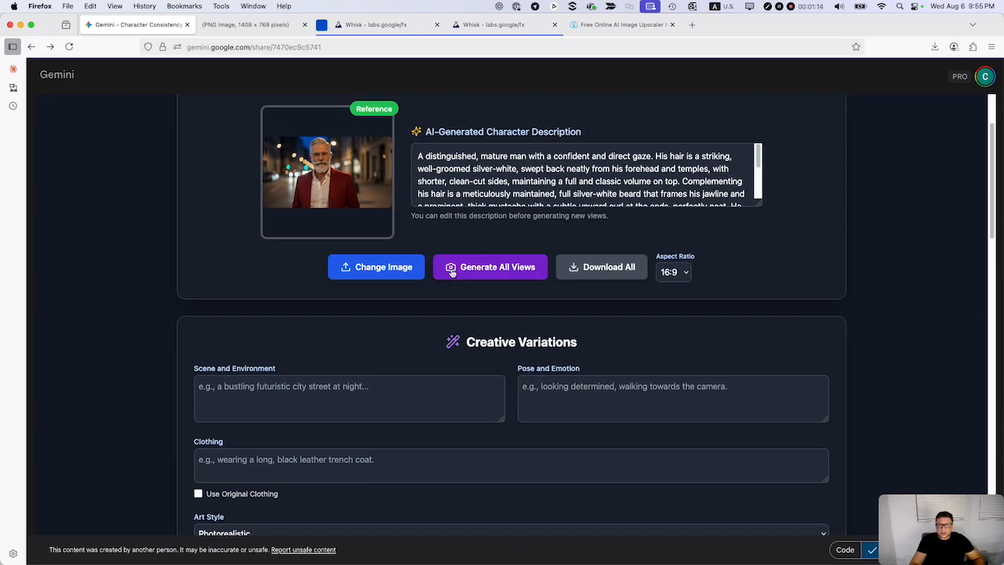
click(506, 270)
scroll(728, 337, down, 9)
scroll(726, 338, down, 5)
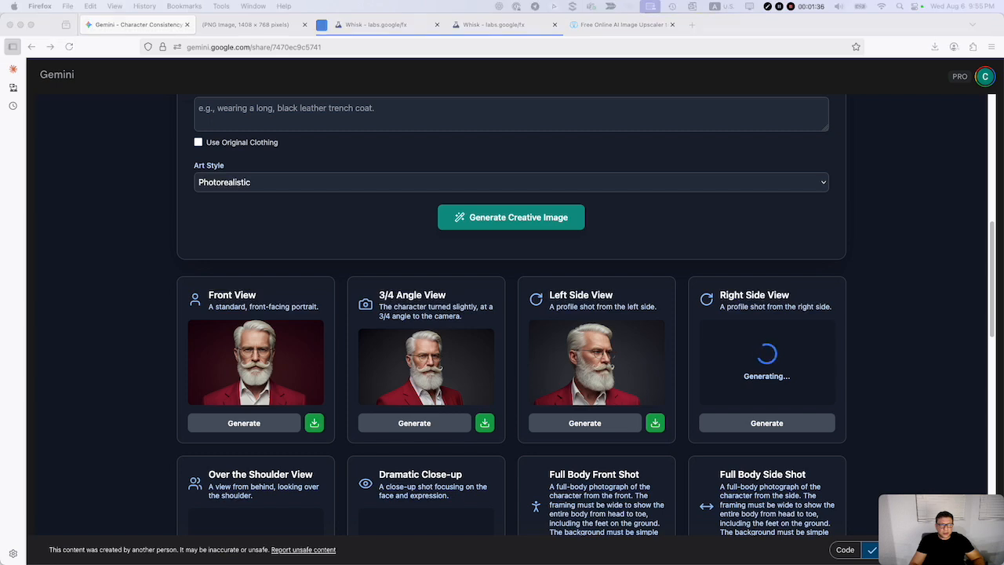
Bring up the original Whisk_3142f35643.jpeg in Preview to compare it with the generated views, and move it away again.
drag(1, 72, 475, 96)
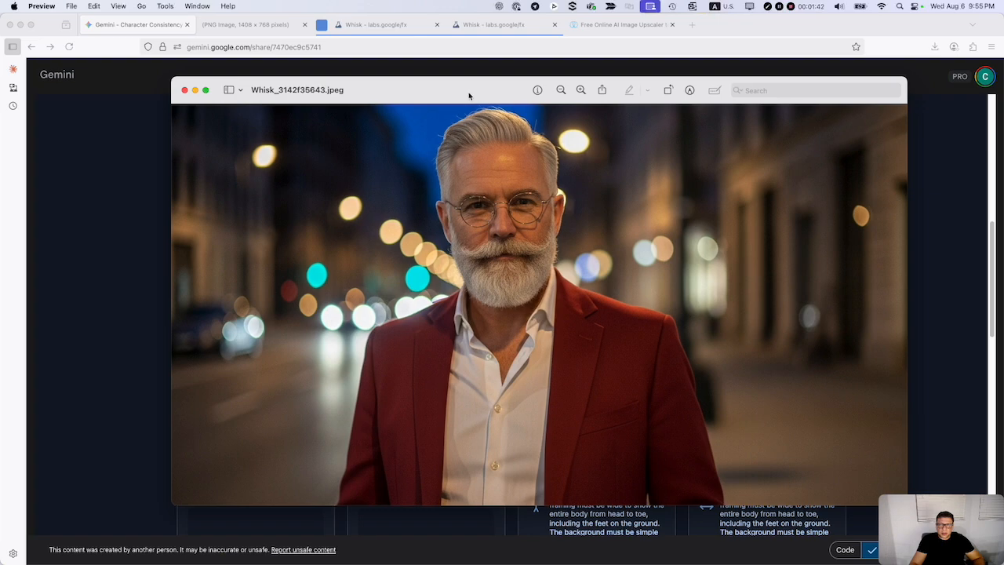
drag(468, 94, 0, 94)
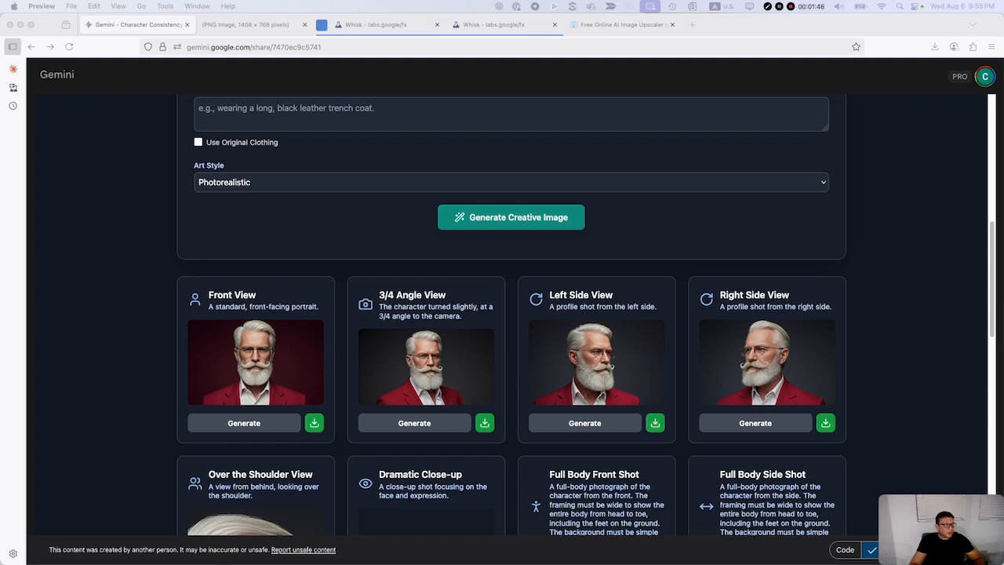
drag(0, 98, 0, 98)
Inspect the generated over-the-shoulder, close-up and full-body images for consistency with the reference character.
scroll(436, 390, down, 2)
scroll(436, 390, down, 3)
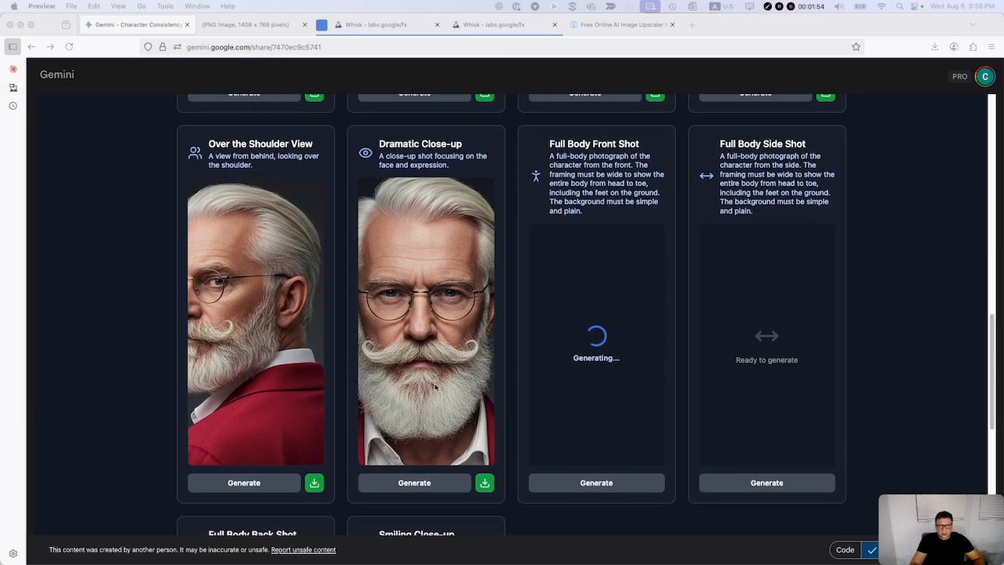
scroll(435, 388, down, 1)
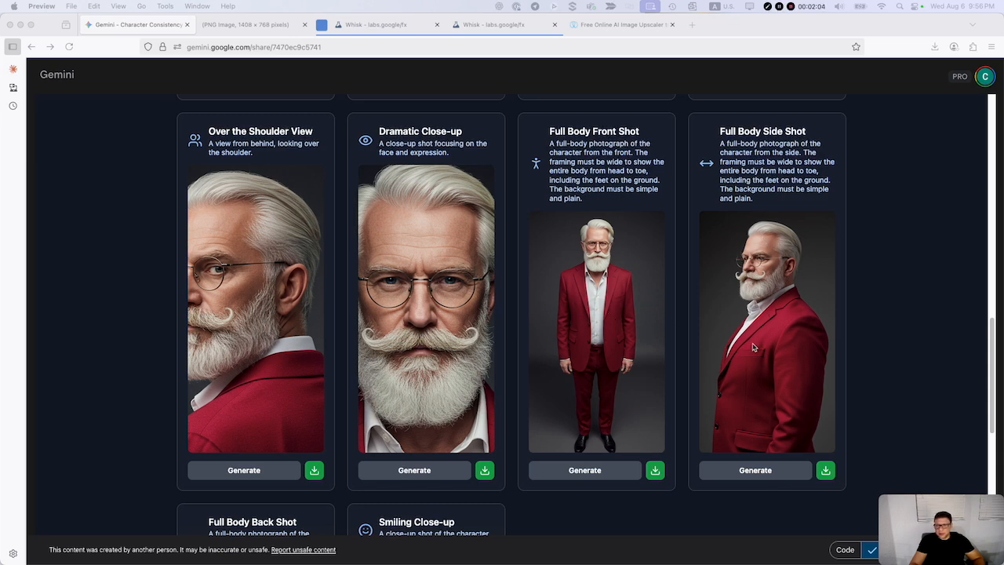
scroll(757, 398, down, 1)
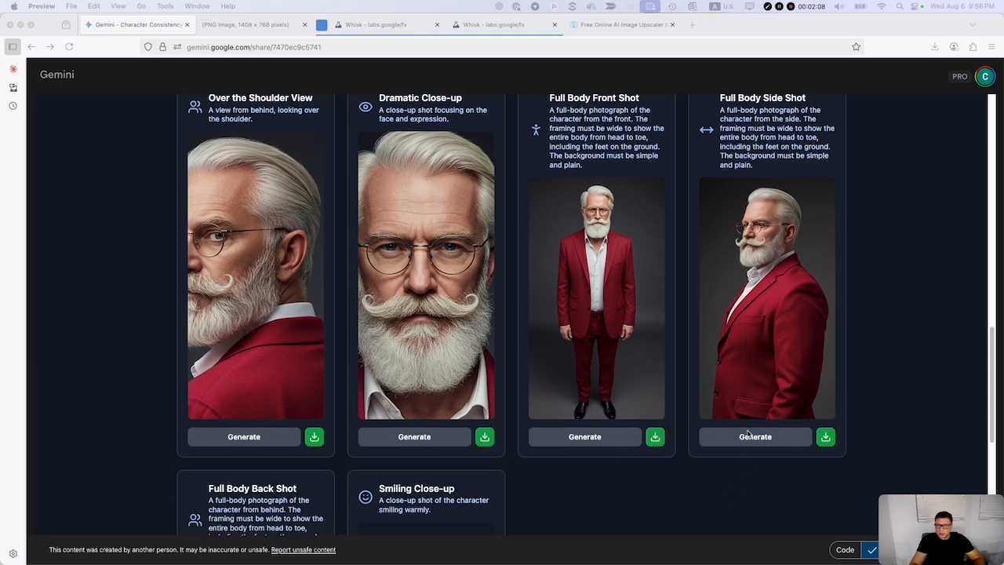
scroll(723, 462, down, 6)
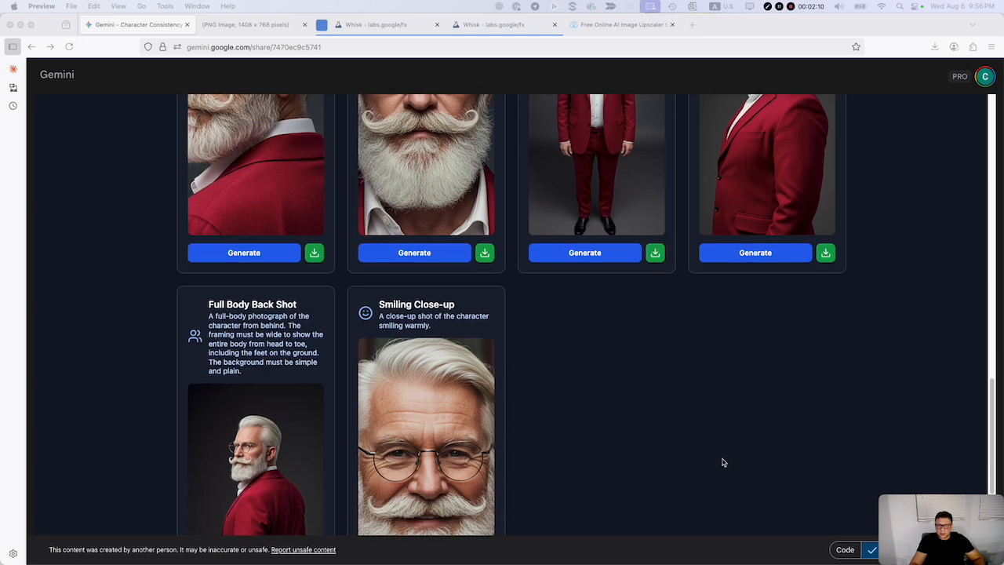
scroll(695, 429, down, 2)
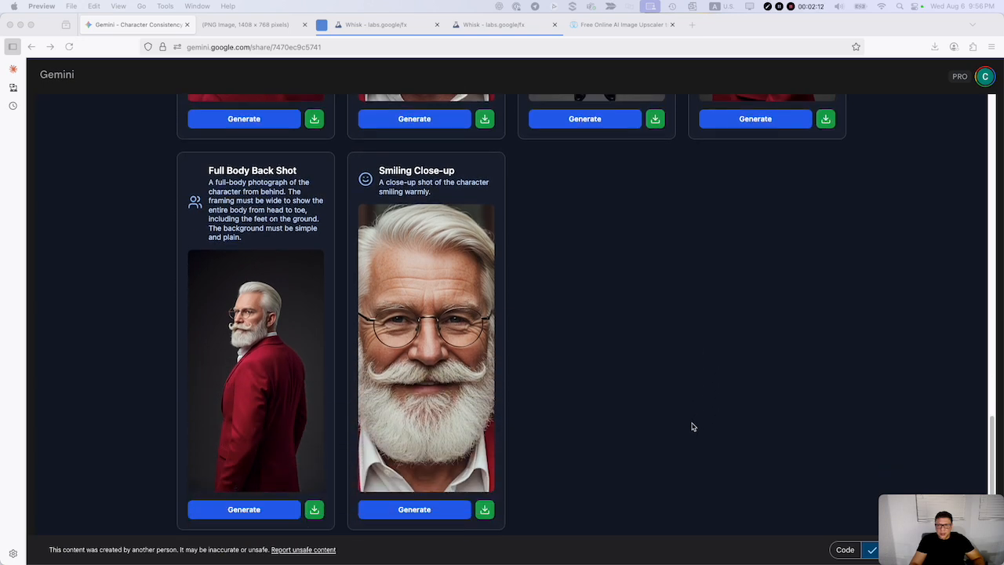
scroll(693, 427, down, 1)
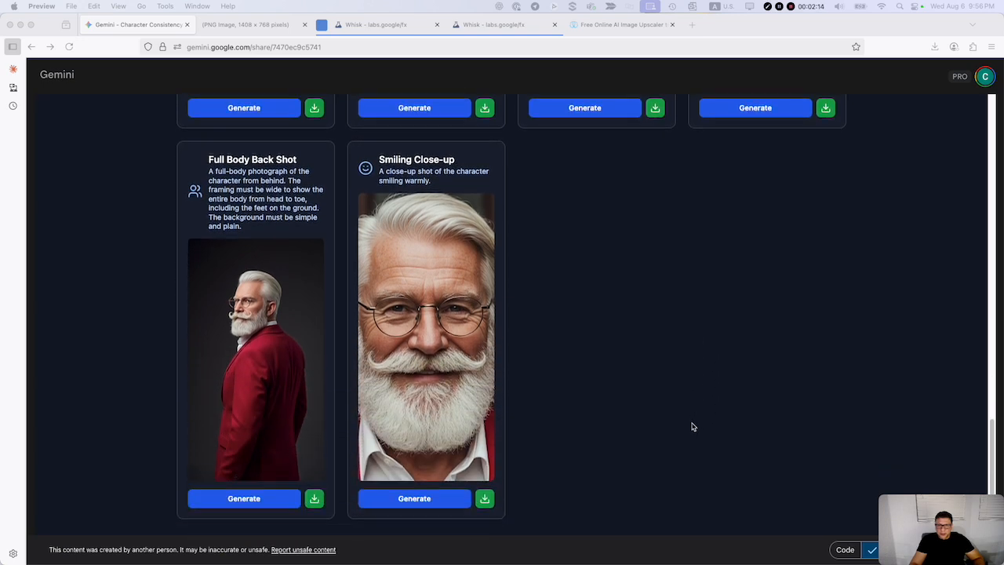
Open the Over the Shoulder View image in a new browser tab, view it uncropped, and return to the generator.
scroll(692, 427, up, 8)
scroll(692, 427, up, 1)
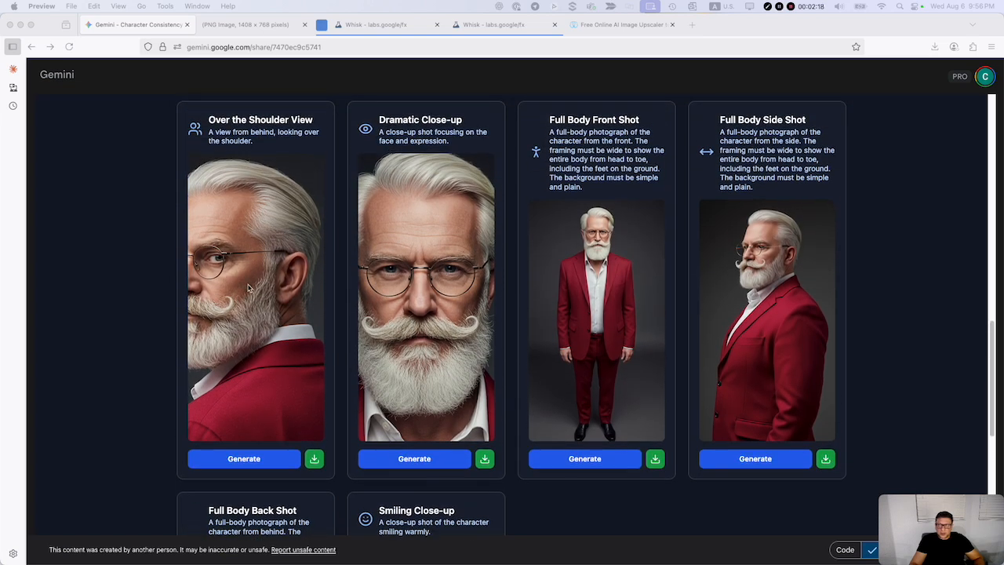
right_click(266, 300)
click(290, 305)
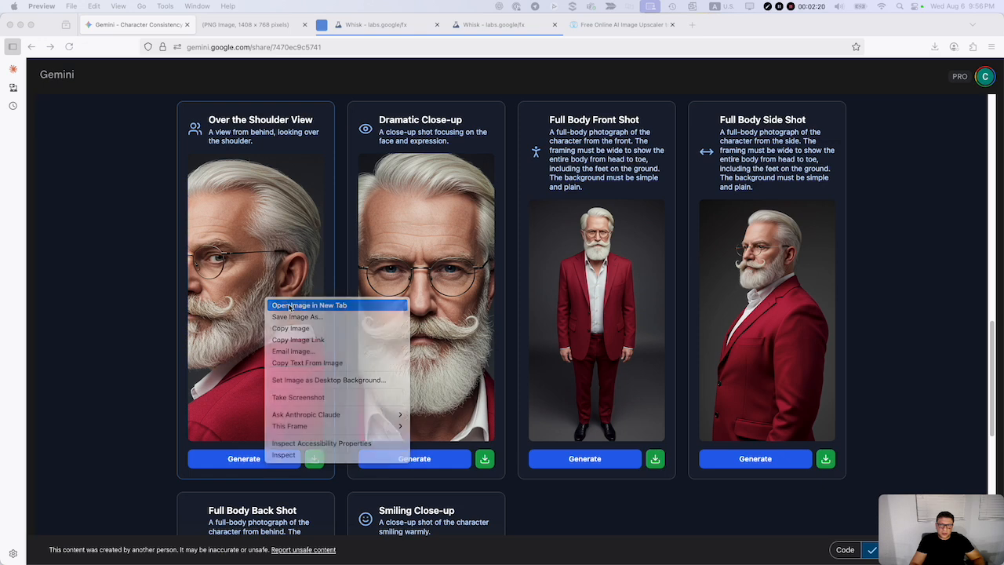
click(256, 25)
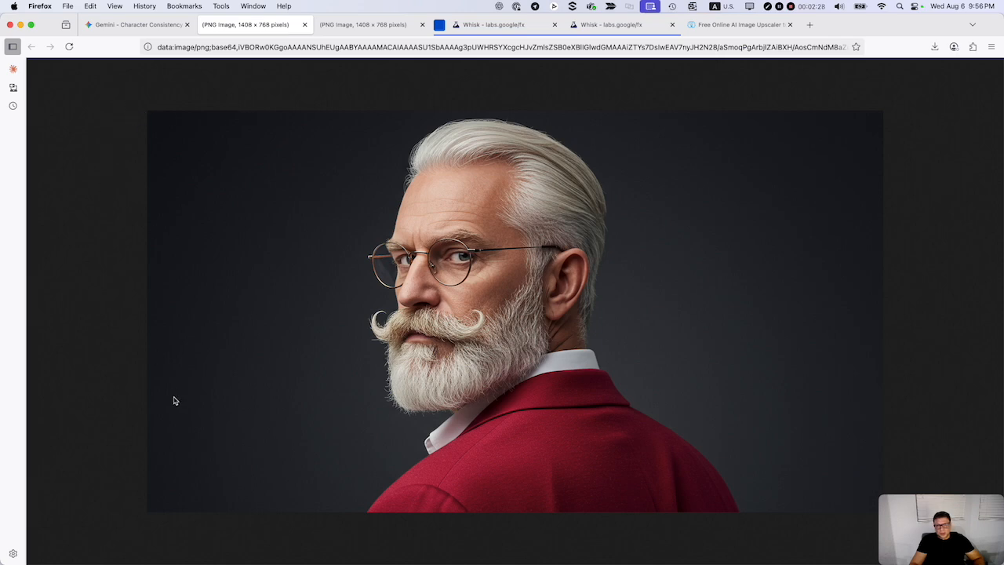
click(130, 24)
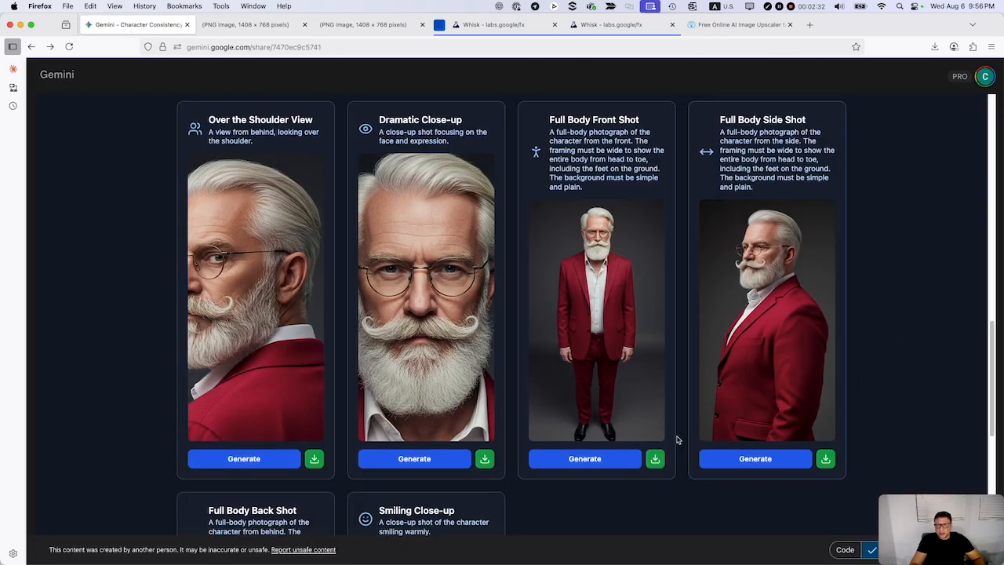
Review the complete set of generated views again, from Front View down to Full Body Back Shot and Smiling Close-up.
scroll(639, 402, up, 5)
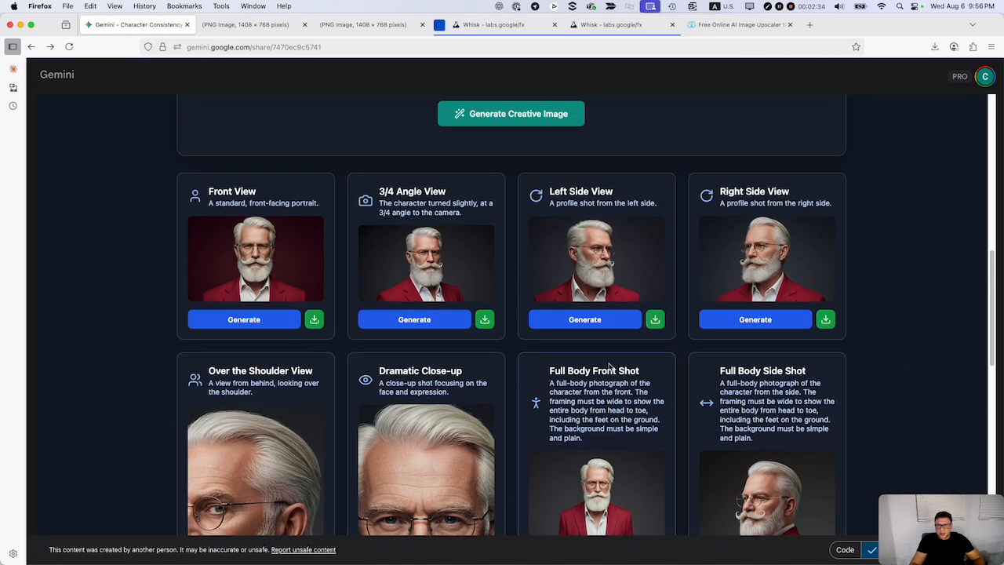
scroll(612, 367, up, 3)
scroll(646, 377, down, 7)
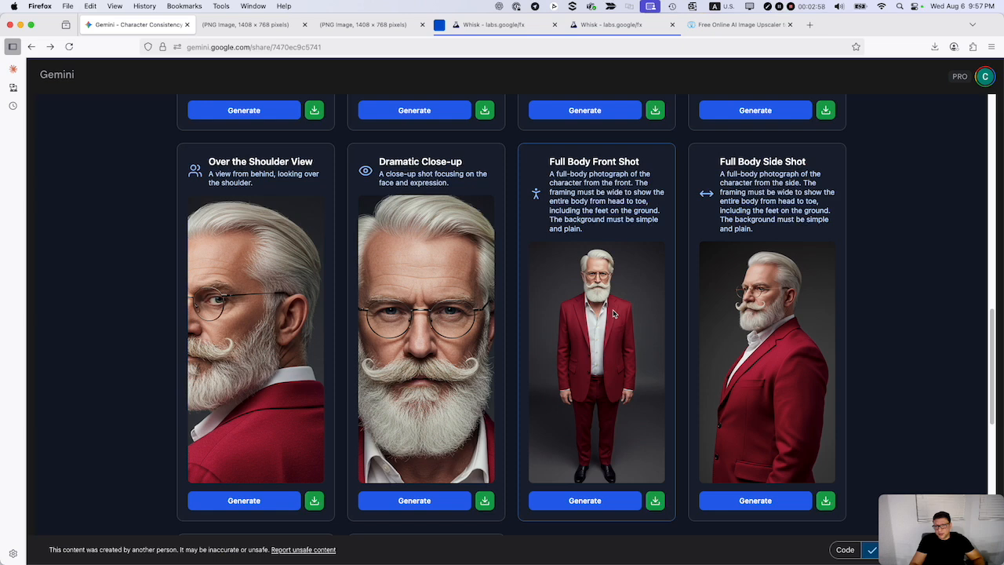
scroll(614, 314, down, 3)
scroll(615, 315, down, 3)
scroll(631, 409, down, 1)
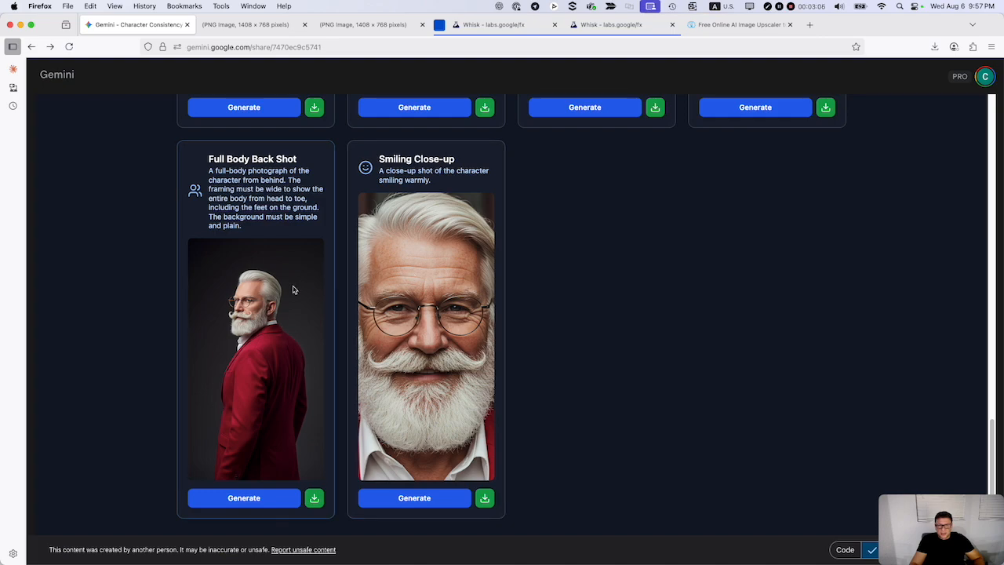
Look at the available aspect ratio options and close the list with 16:9 kept.
scroll(764, 347, up, 10)
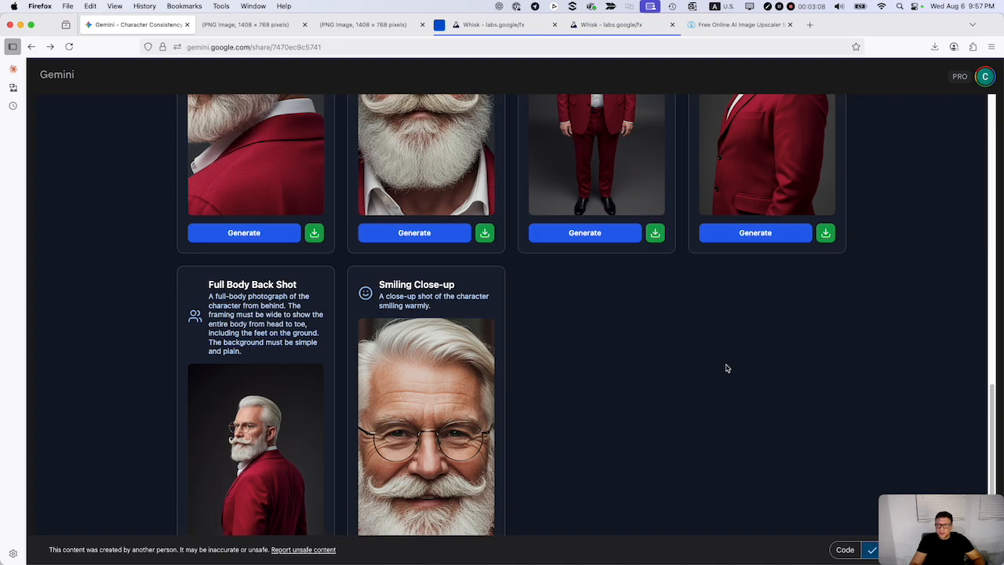
scroll(726, 368, up, 3)
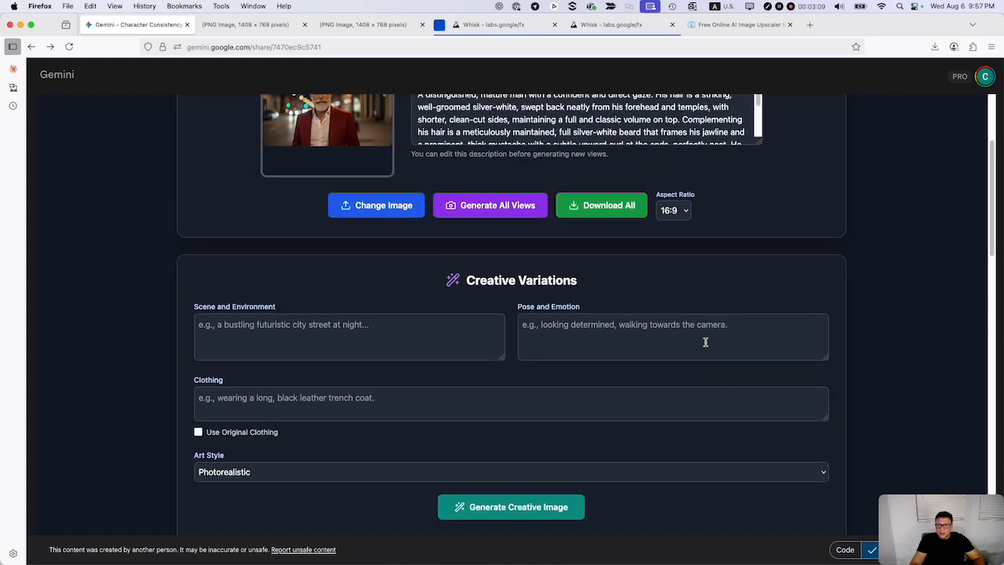
click(689, 209)
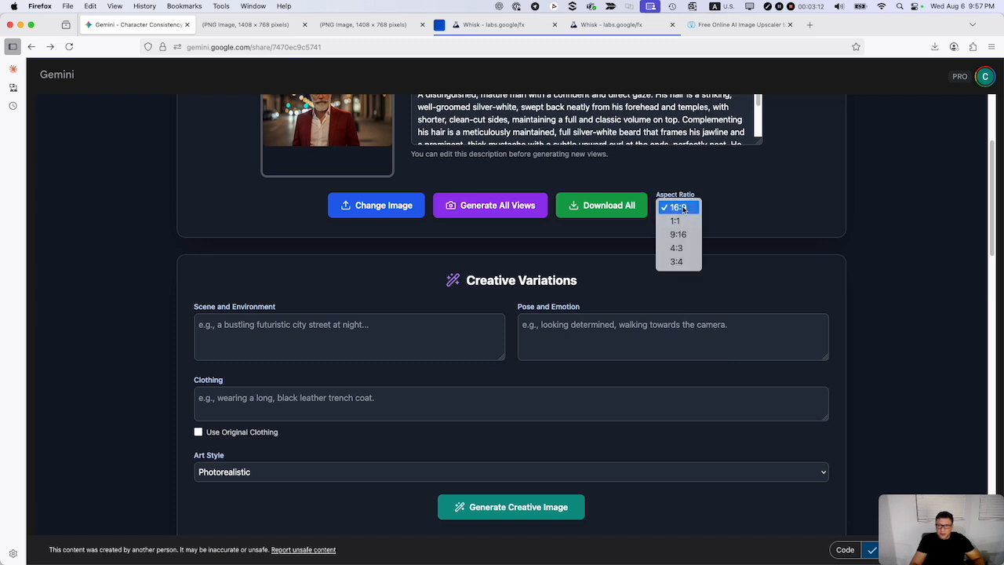
click(759, 216)
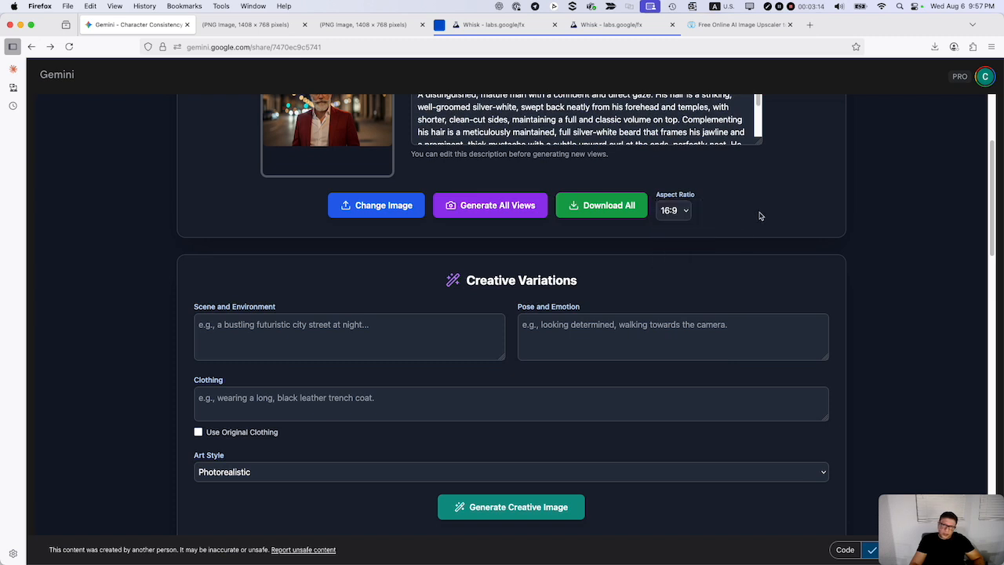
Set the creative variation's scene and environment to "space ship".
scroll(783, 298, down, 3)
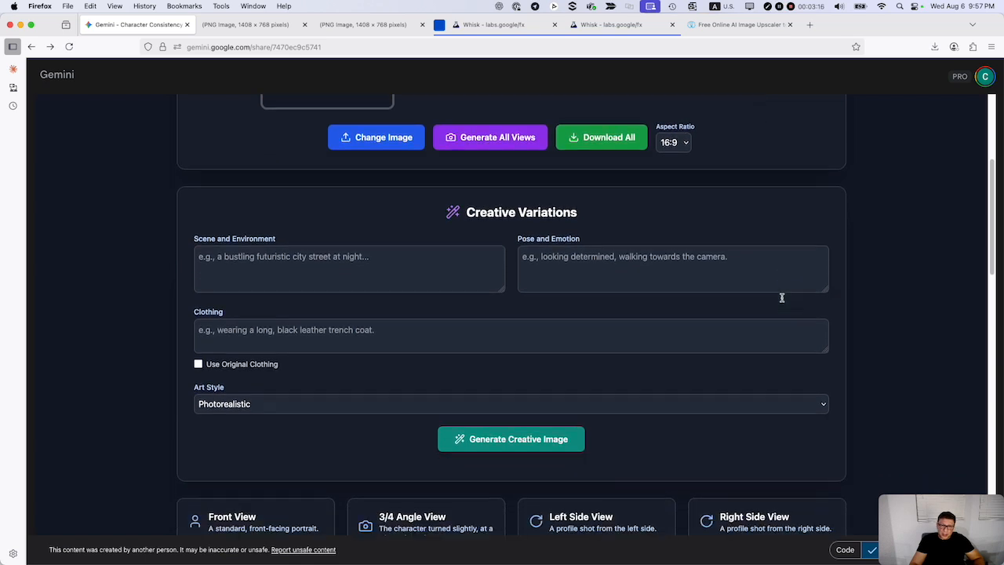
scroll(781, 301, up, 1)
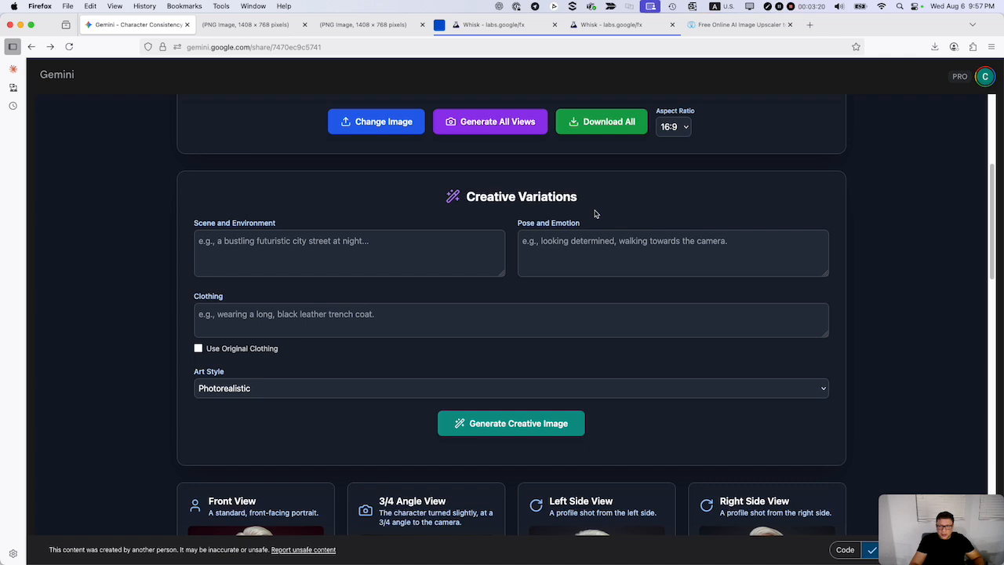
click(236, 247)
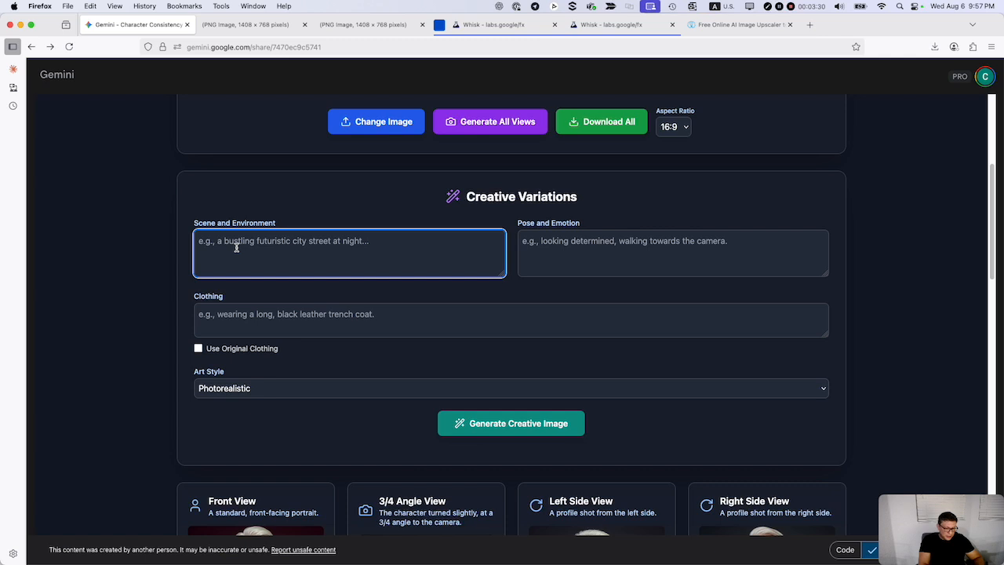
text(space shi)
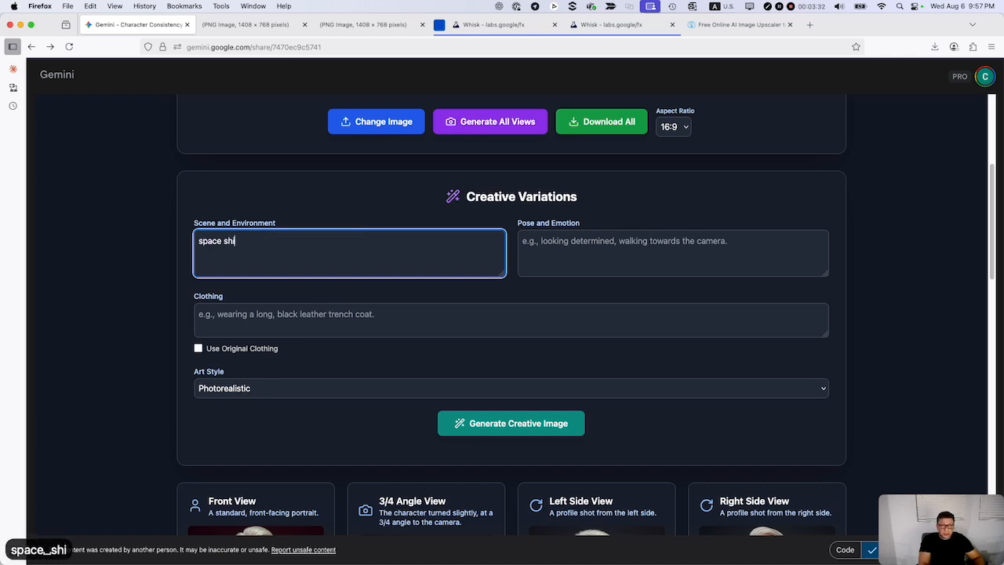
text(p)
Describe the creative variation's pose and emotion as "smiling gravity free flying".
click(579, 258)
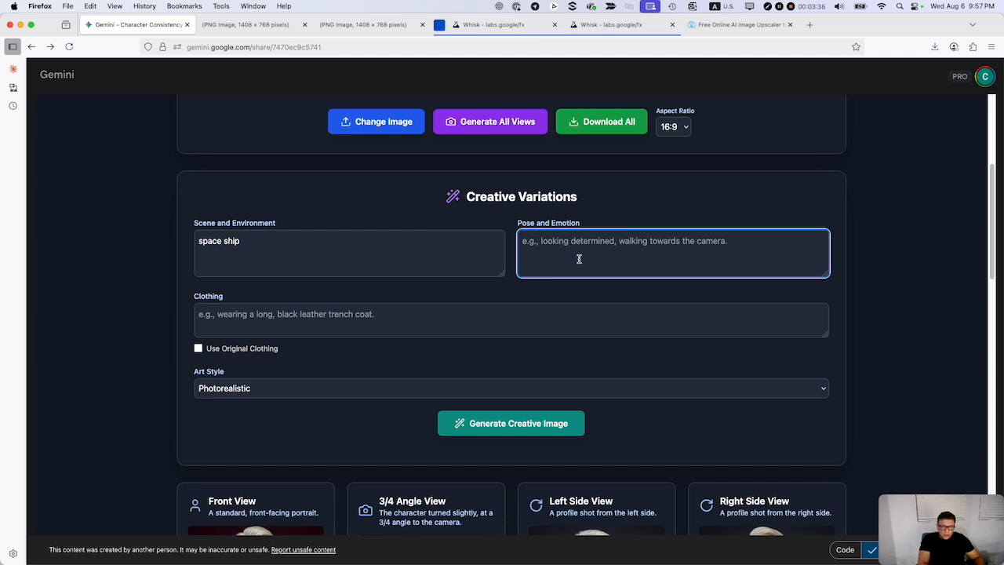
text(smiling)
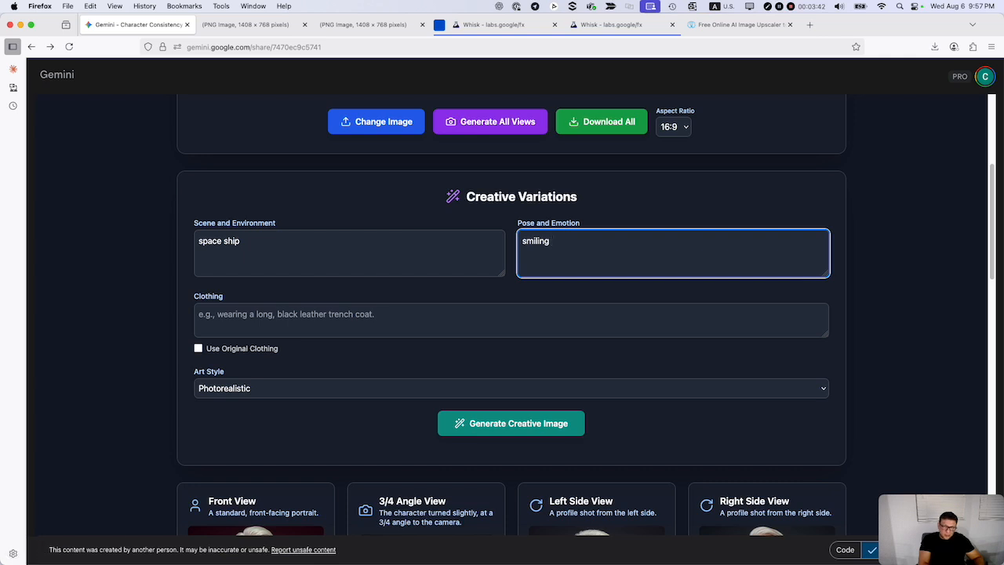
text(gravity free flying)
Set the clothing to "astronaut suit" and generate the creative image in the Photorealistic style.
click(469, 315)
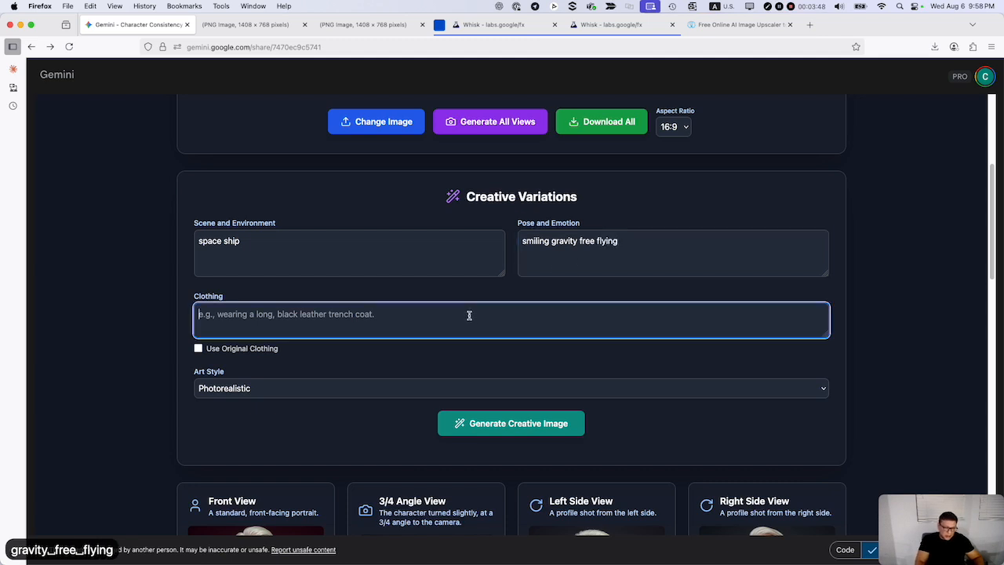
text(astro)
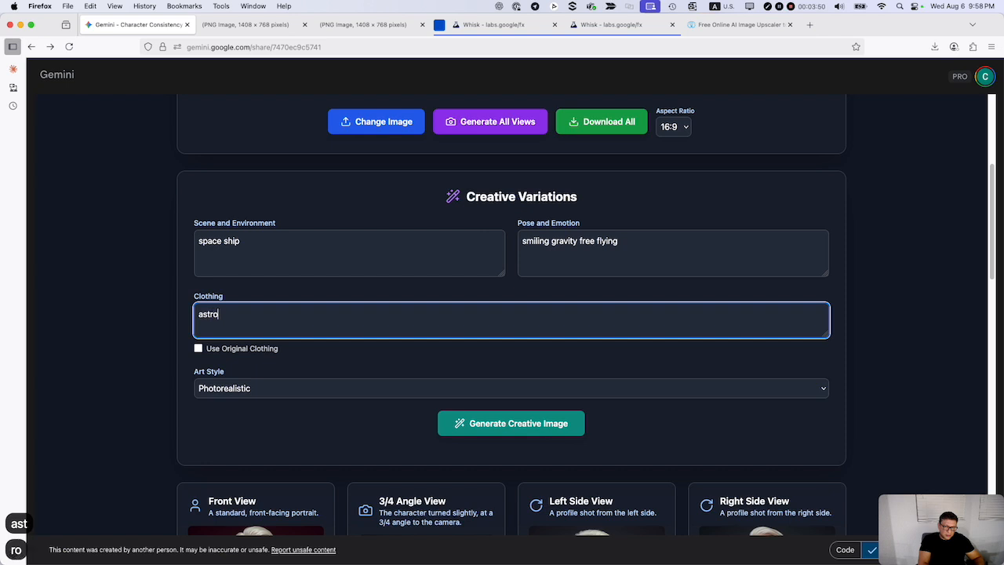
text(naught)
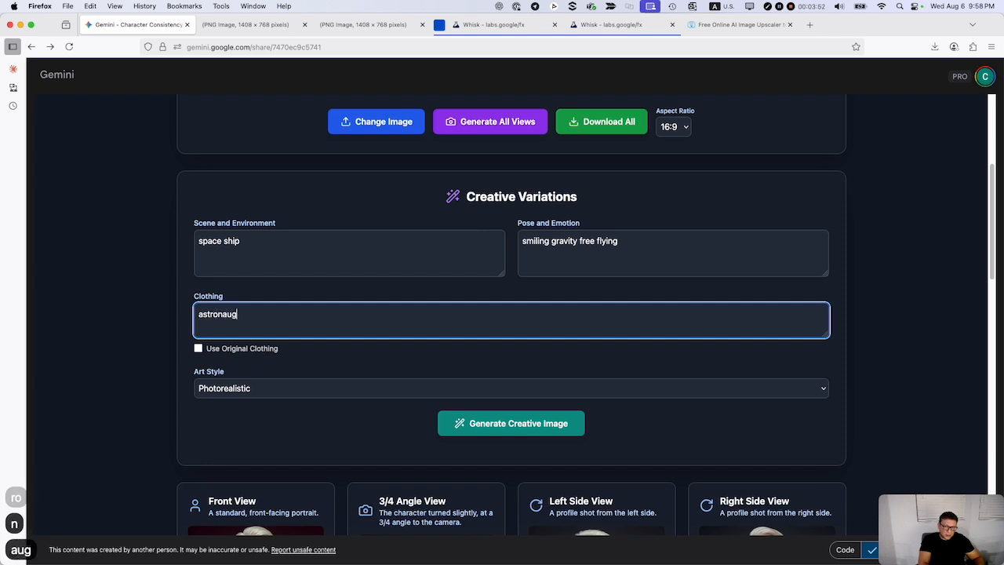
key(BackSpace)
key(BackSpace)
key(BackSpace)
key(BackSpace)
text(t )
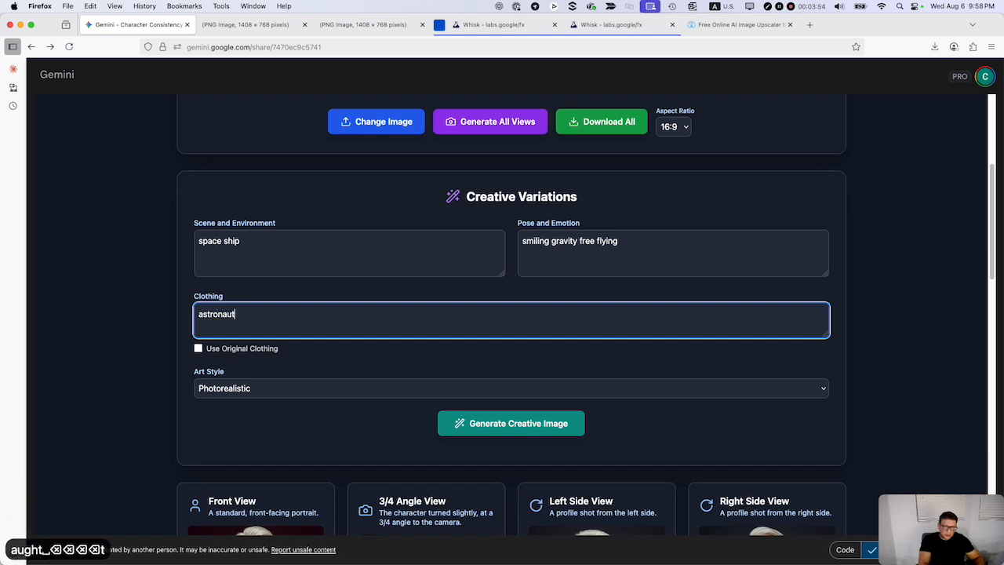
text(suit)
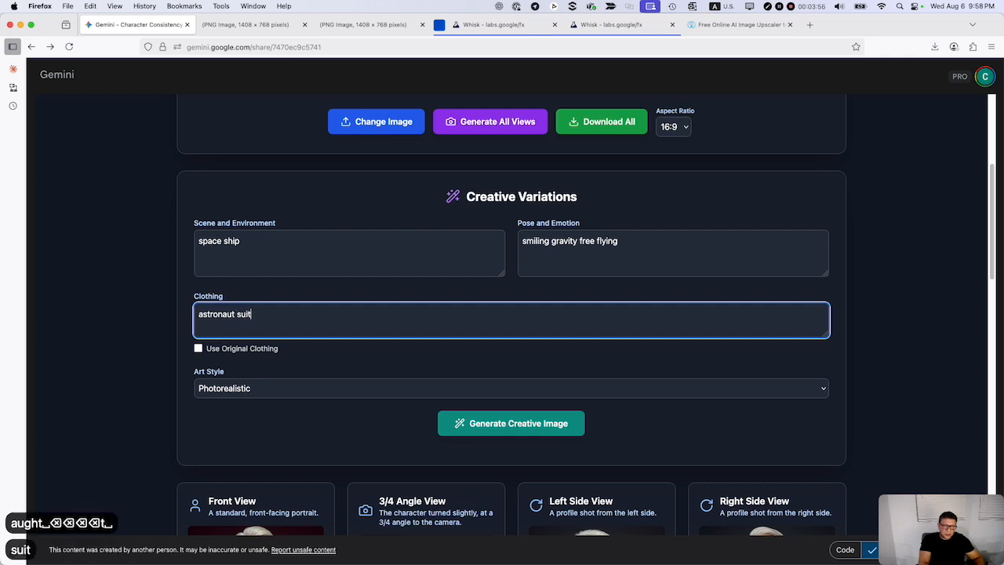
scroll(668, 388, down, 1)
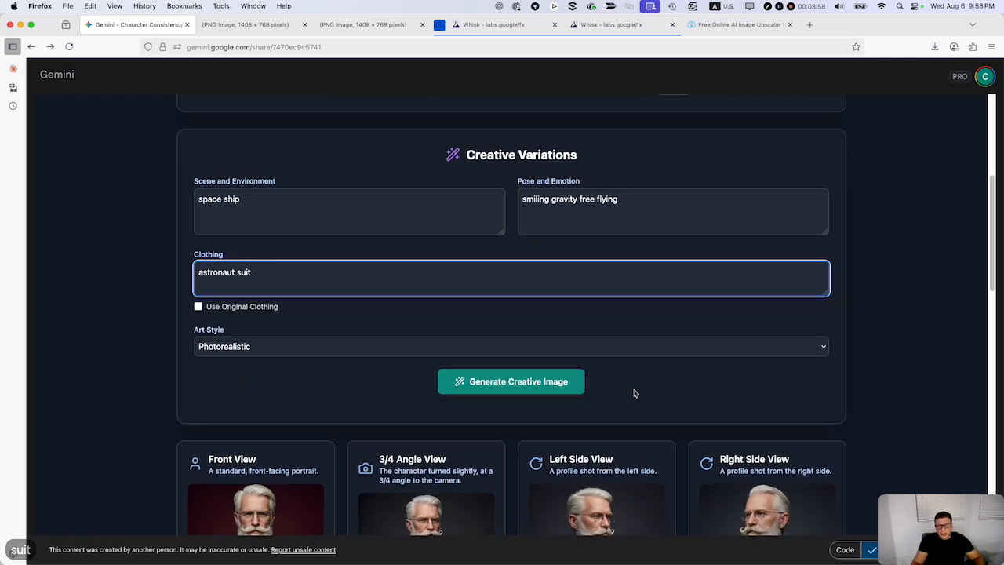
click(541, 384)
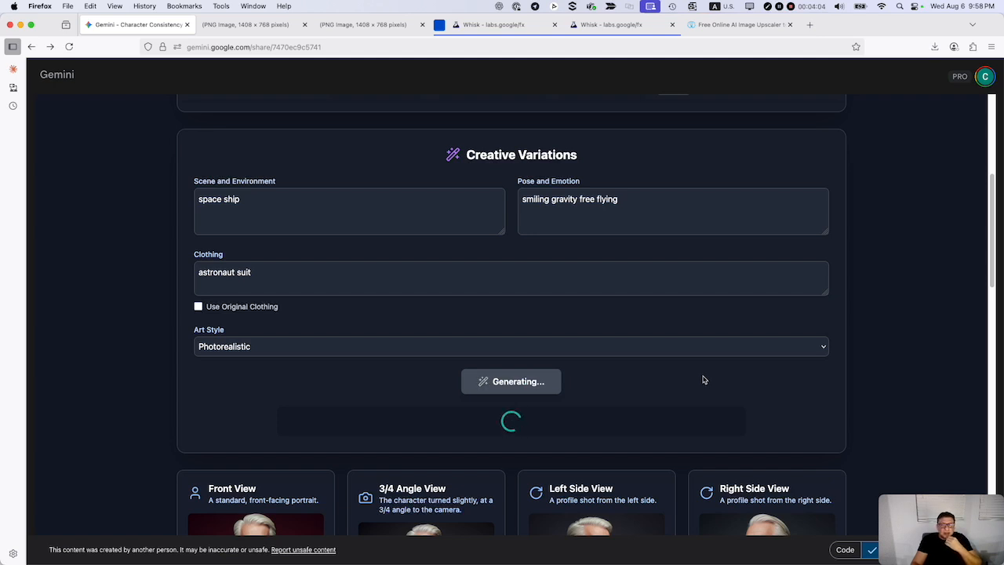
Compare the generated astronaut image side by side with the original reference photo of the man in the red jacket.
scroll(686, 378, down, 1)
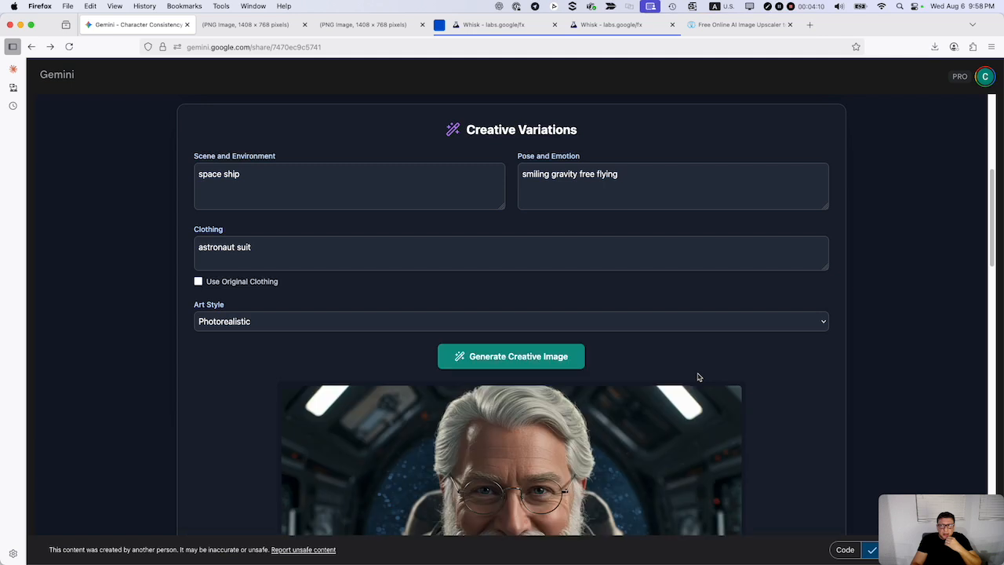
scroll(698, 378, down, 5)
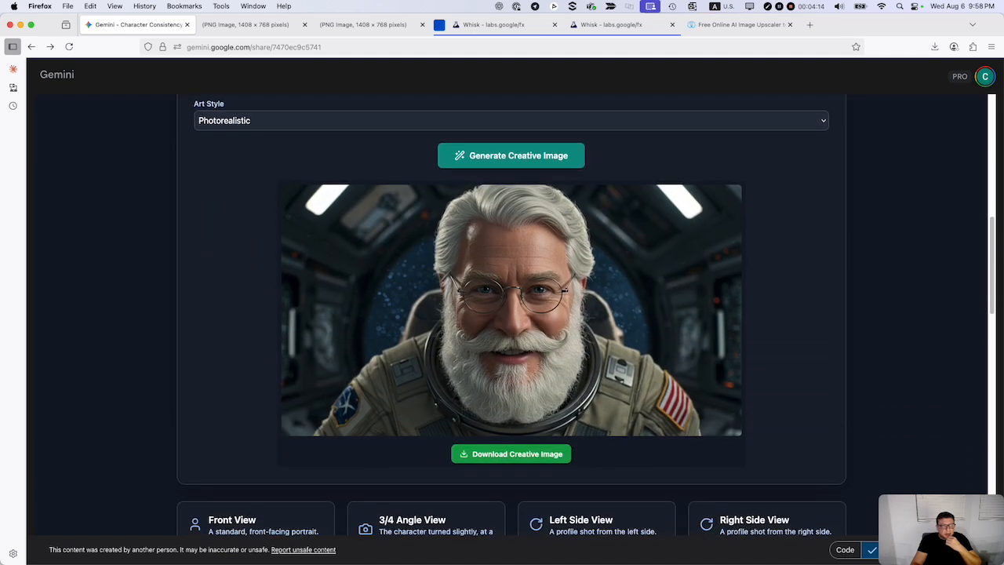
drag(267, 63, 598, 133)
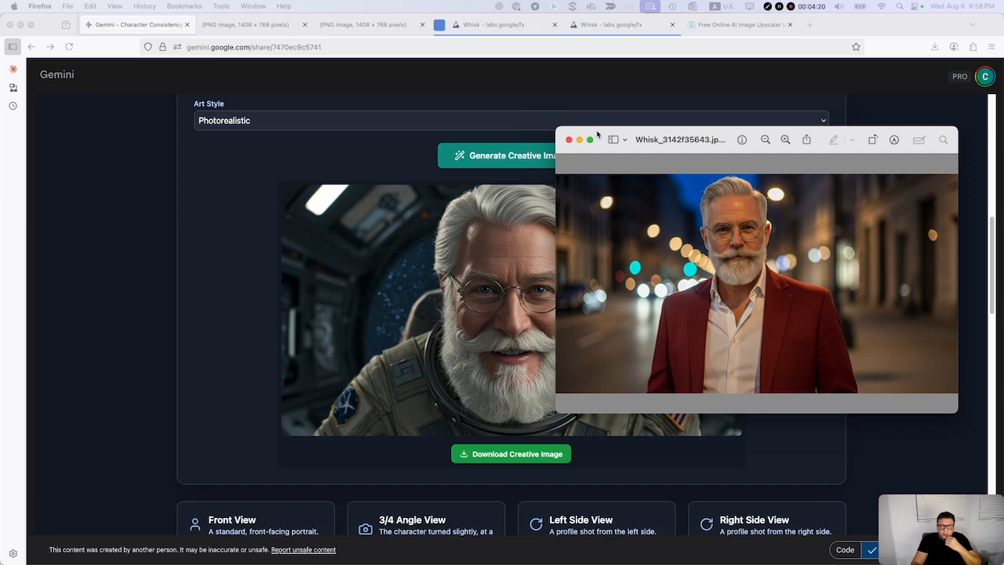
drag(597, 135, 2, 157)
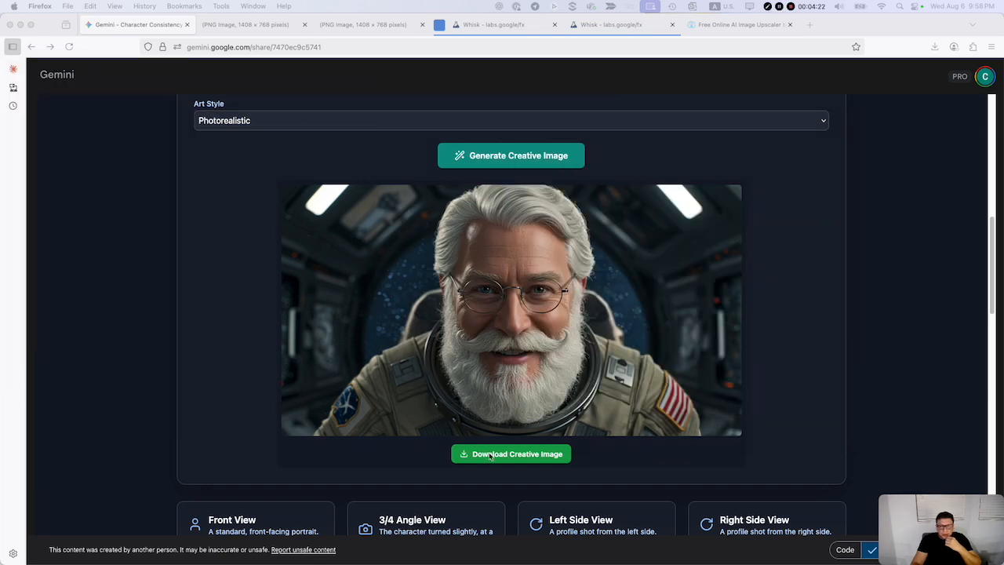
Regenerate the creative image with the same settings, looking over the character views while it is being produced.
click(509, 163)
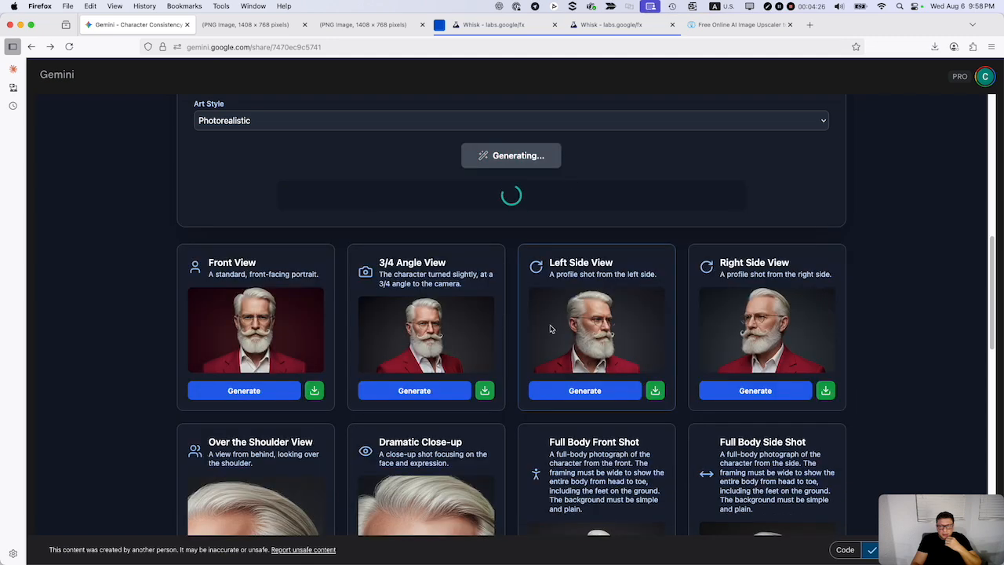
scroll(552, 329, up, 2)
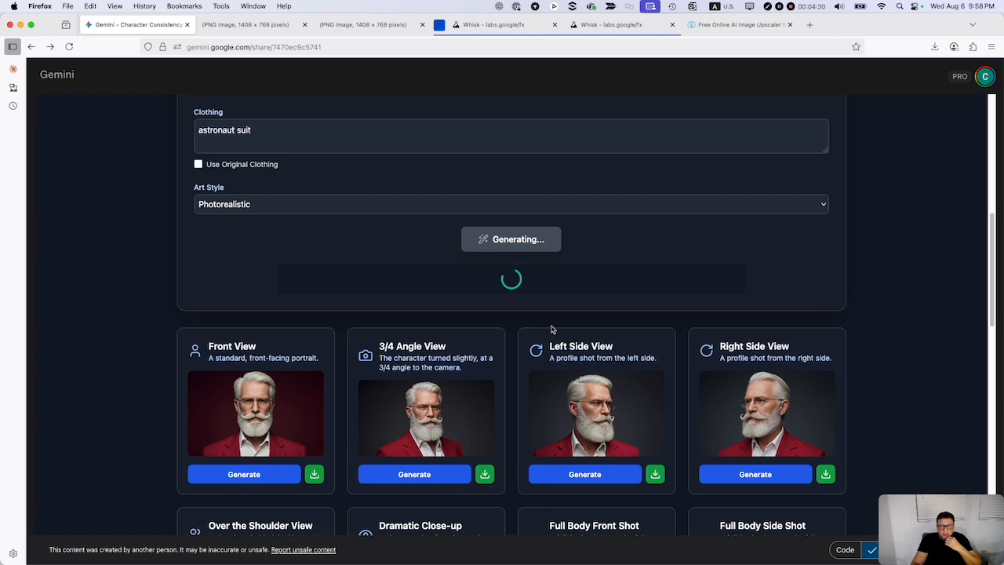
scroll(552, 330, down, 5)
scroll(551, 329, down, 6)
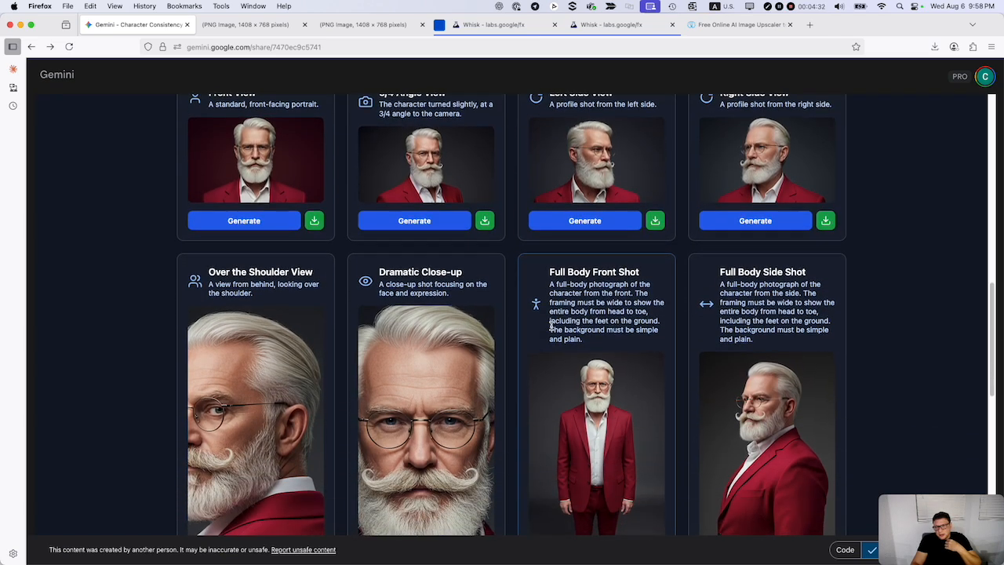
scroll(552, 330, down, 5)
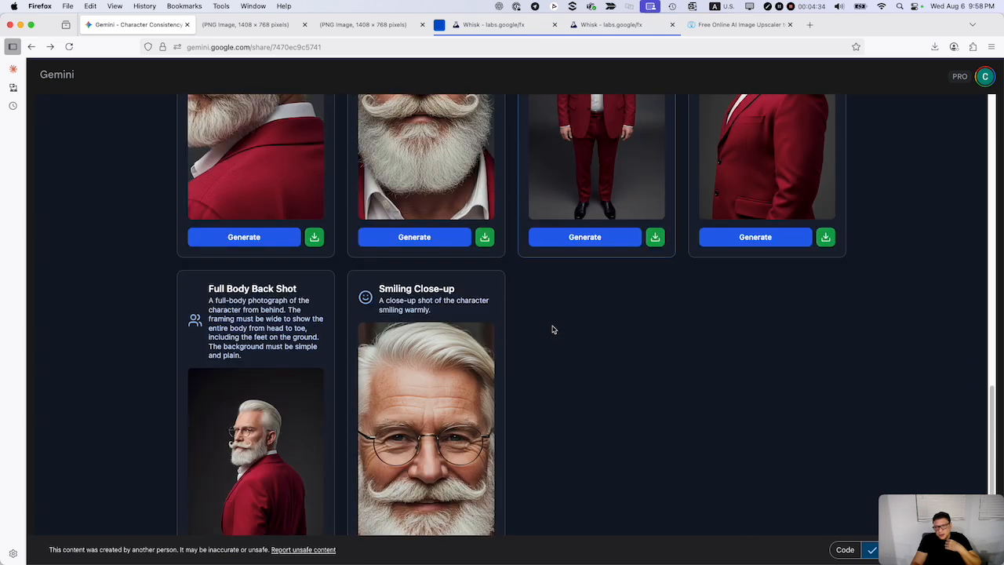
scroll(551, 329, down, 1)
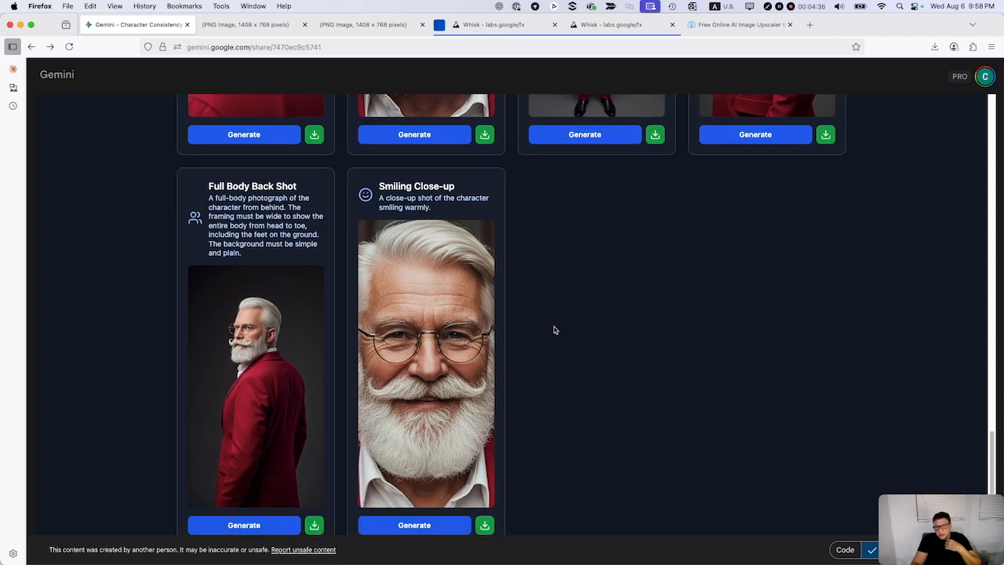
scroll(554, 330, up, 20)
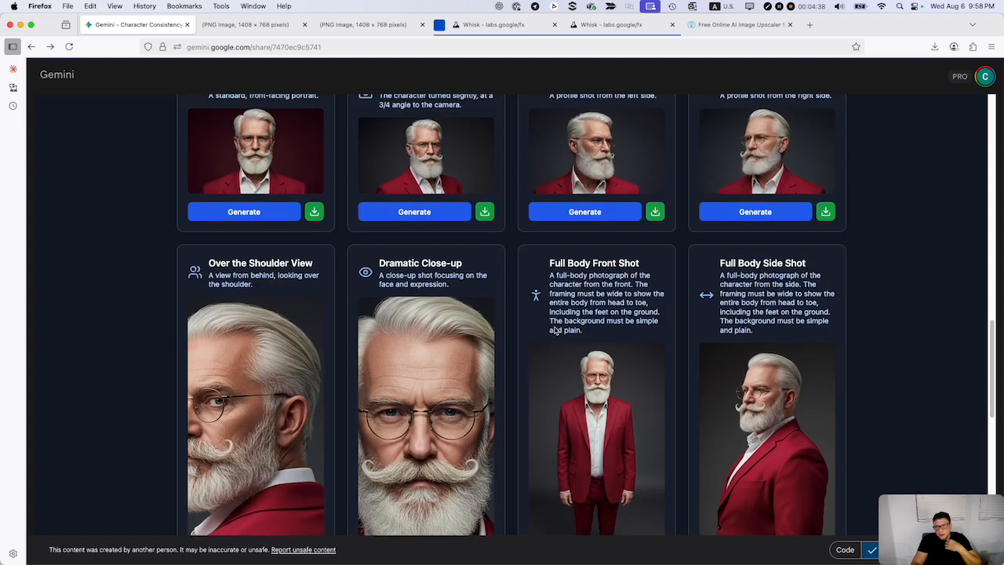
scroll(554, 330, up, 4)
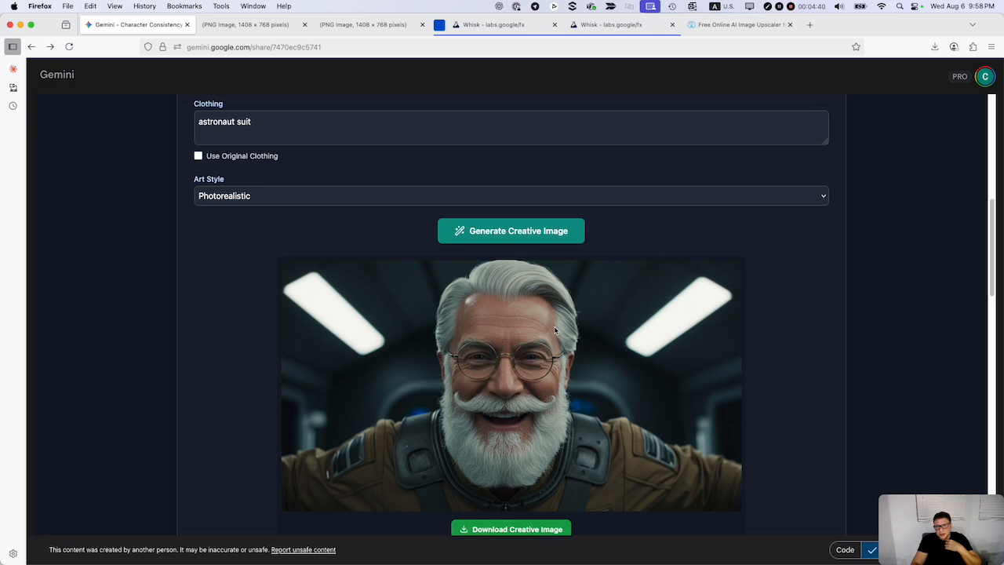
scroll(544, 314, up, 1)
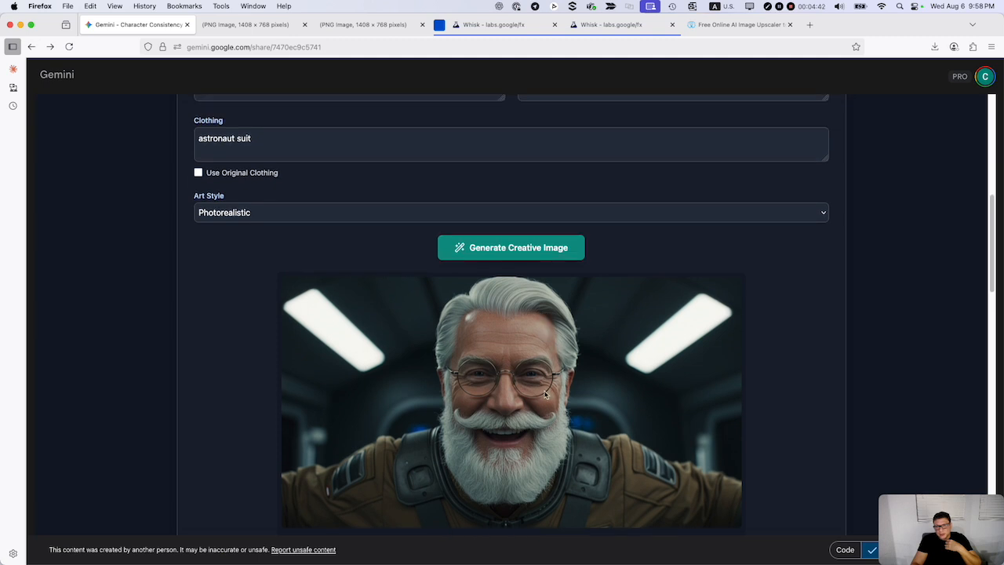
Review the regenerated astronaut image together with its prompt fields, the reference section and the full set of character views.
scroll(545, 395, down, 2)
scroll(545, 394, down, 2)
scroll(515, 325, down, 2)
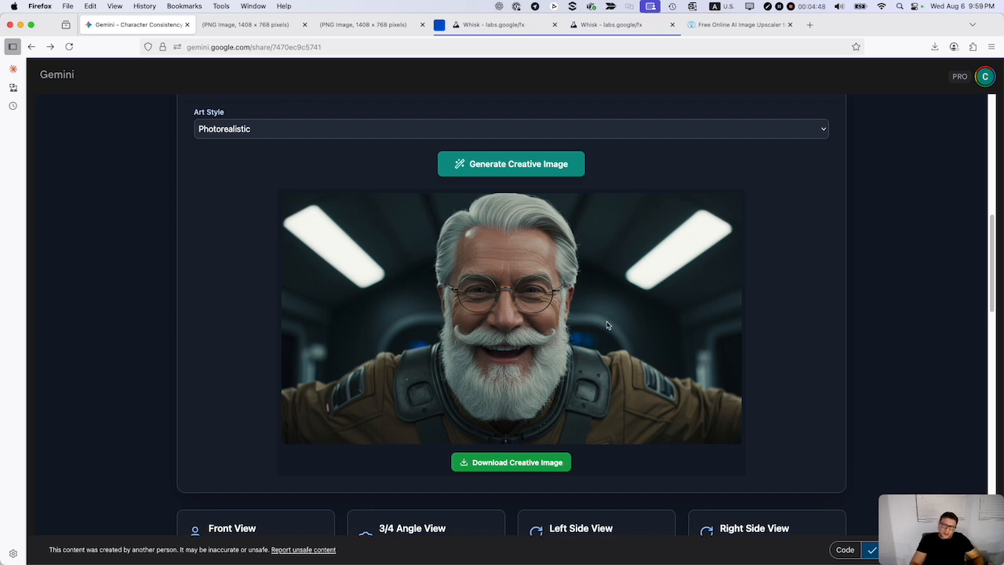
scroll(535, 332, up, 5)
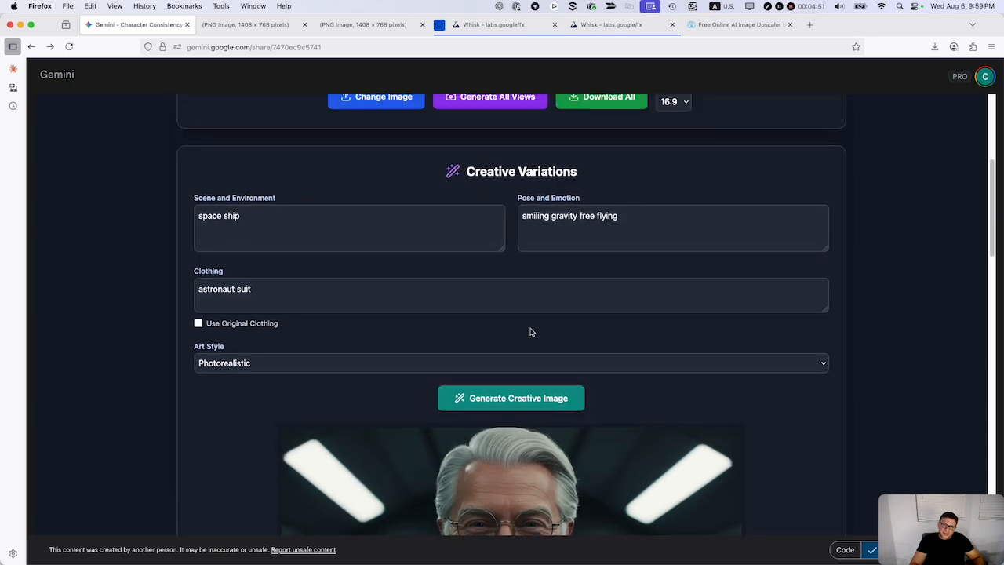
click(244, 217)
scroll(519, 286, up, 4)
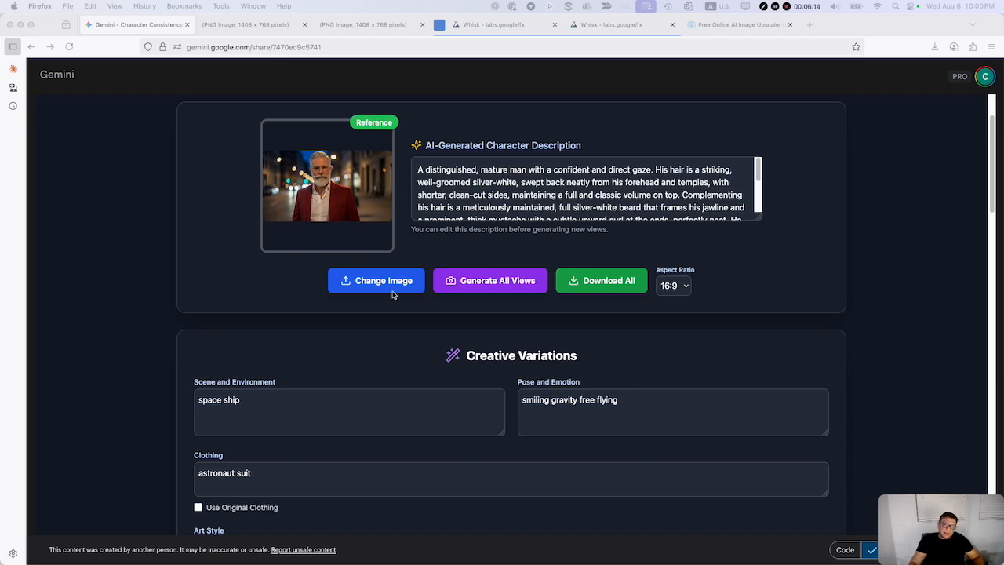
scroll(405, 360, down, 10)
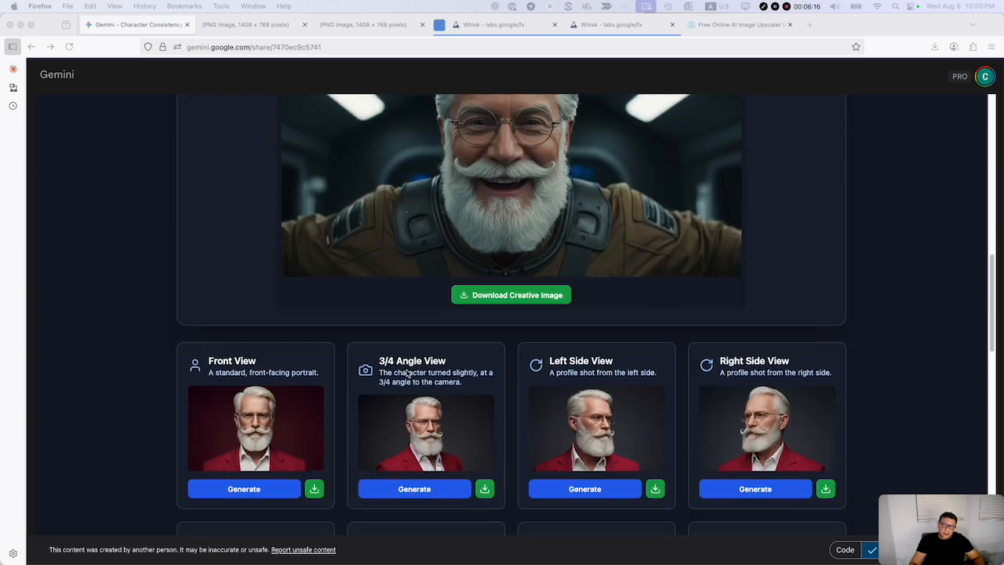
scroll(406, 372, down, 6)
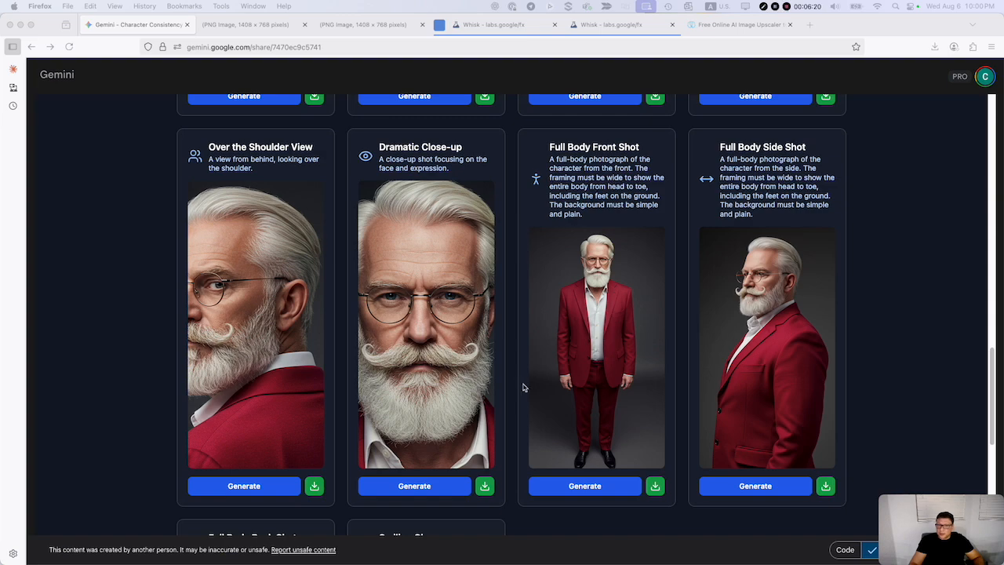
scroll(530, 392, up, 11)
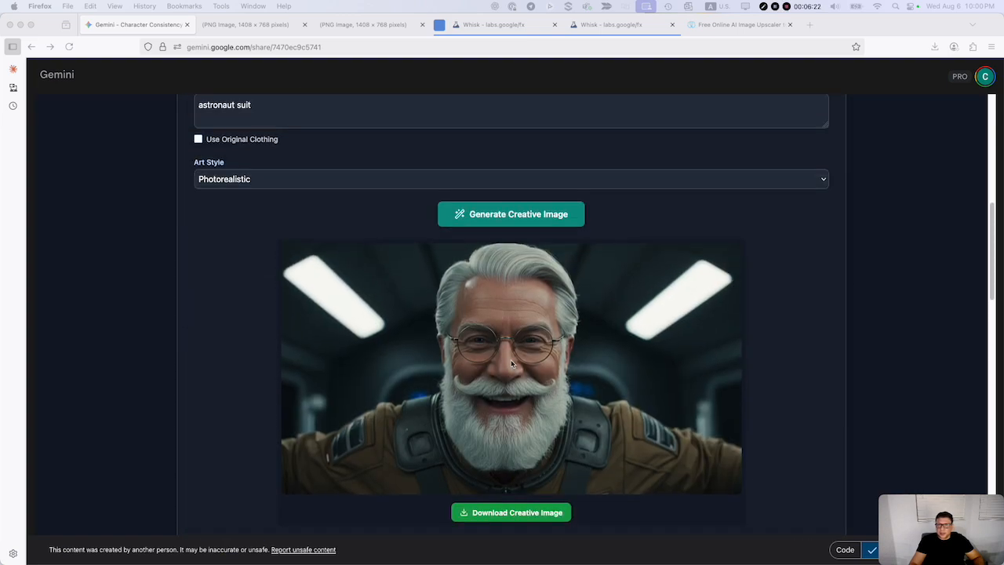
scroll(510, 363, up, 8)
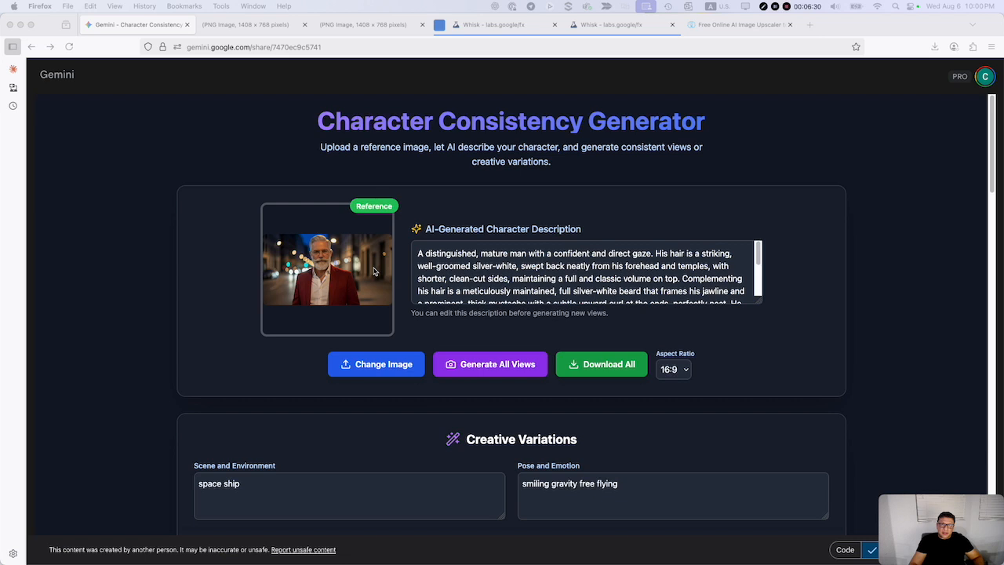
Close the two browser tabs showing the 1408 × 768 PNG images.
click(304, 25)
click(304, 25)
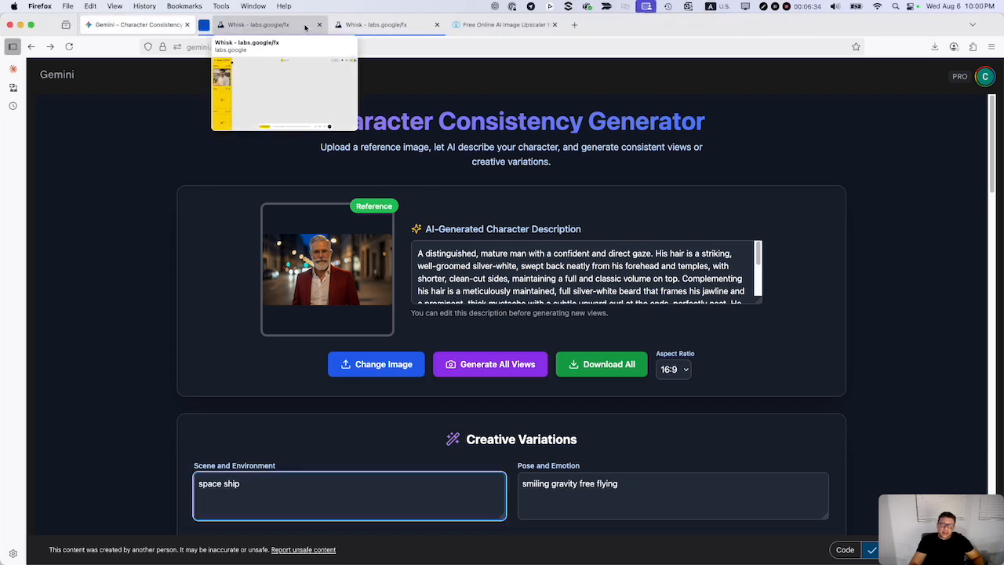
Switch to the first Whisk project and collapse its sidebar of subject, scene and style images.
click(282, 26)
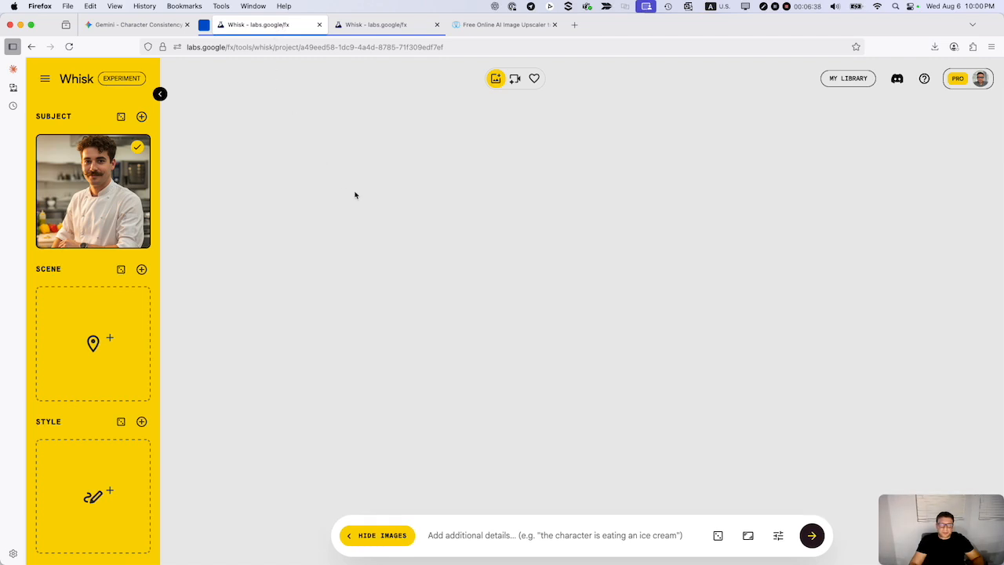
click(160, 95)
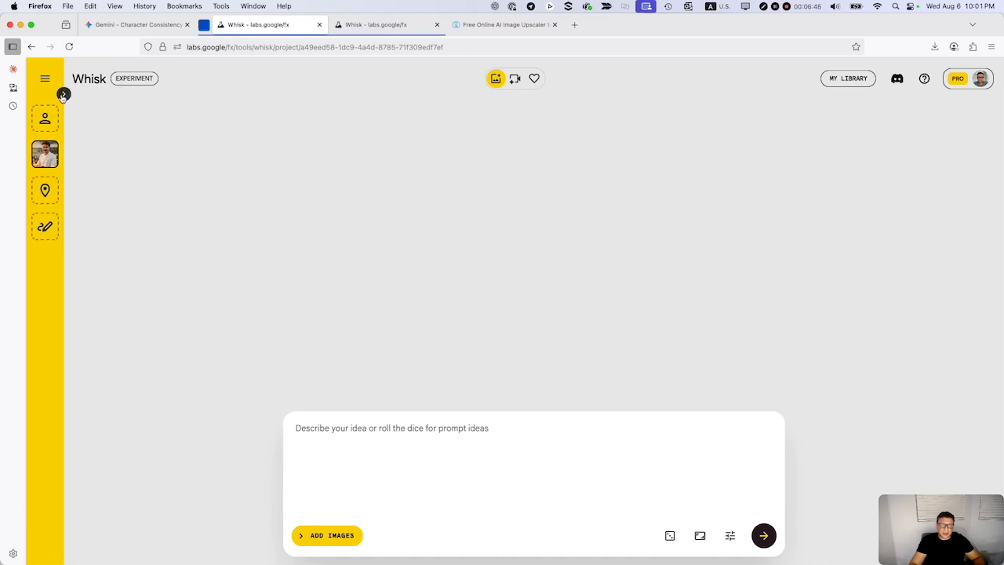
Open the Whisk project last edited at 9:42pm from the library and review the prompt behind the curly-haired chef image.
click(66, 93)
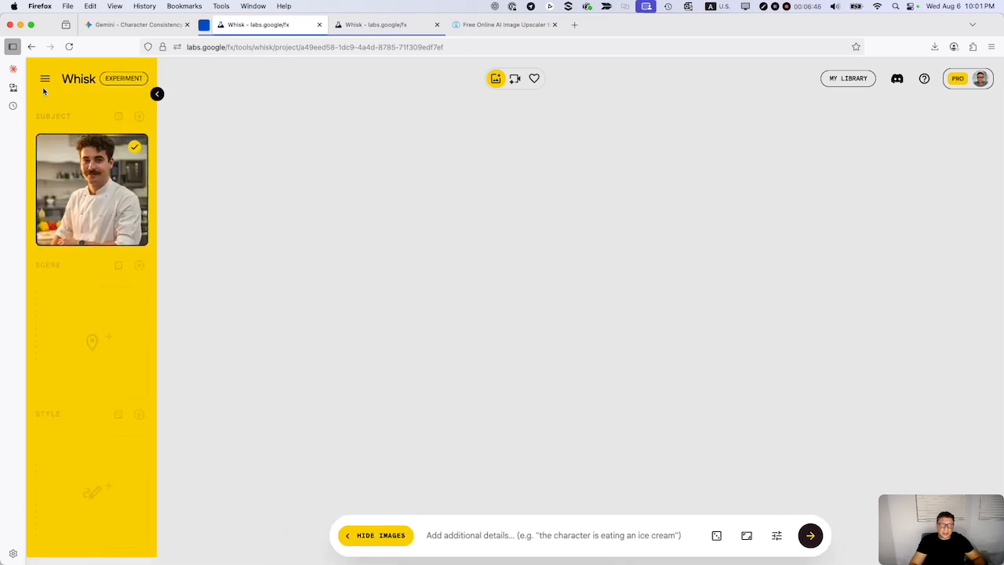
click(837, 81)
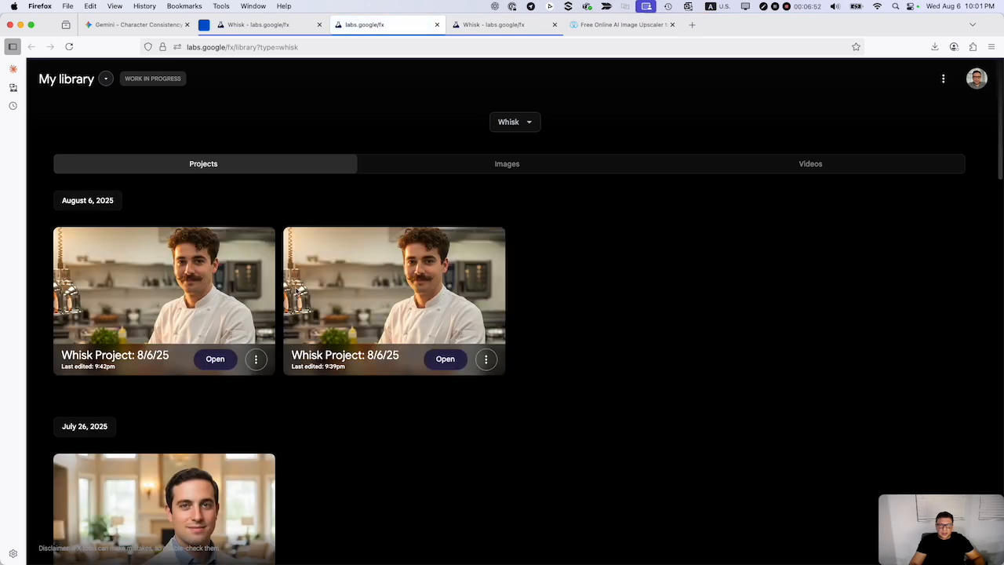
click(445, 357)
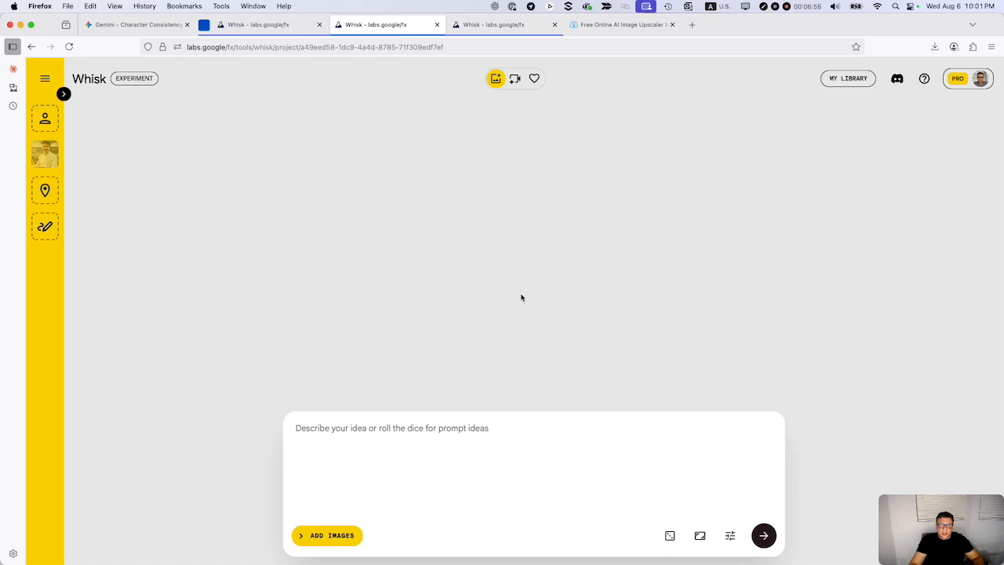
click(32, 47)
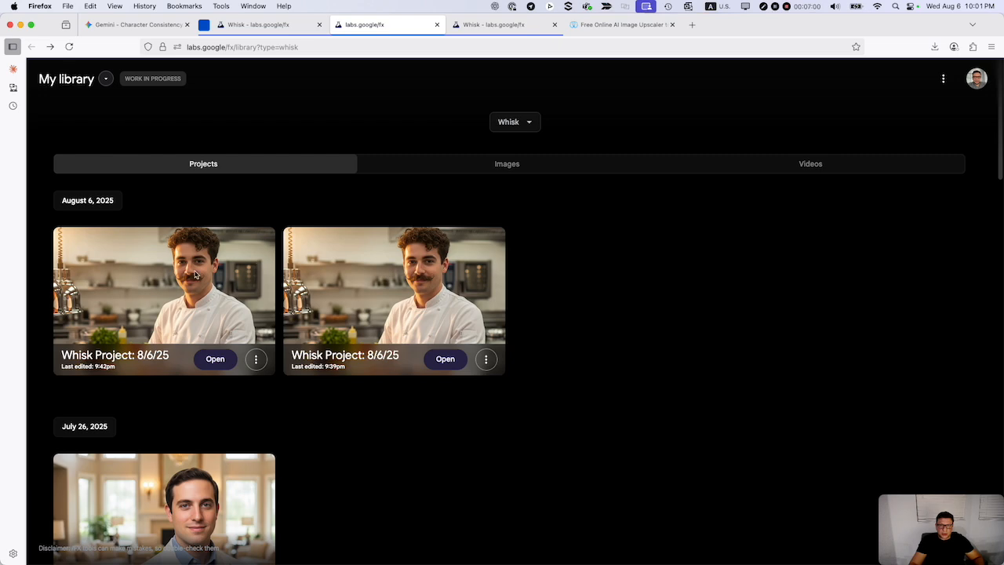
click(215, 358)
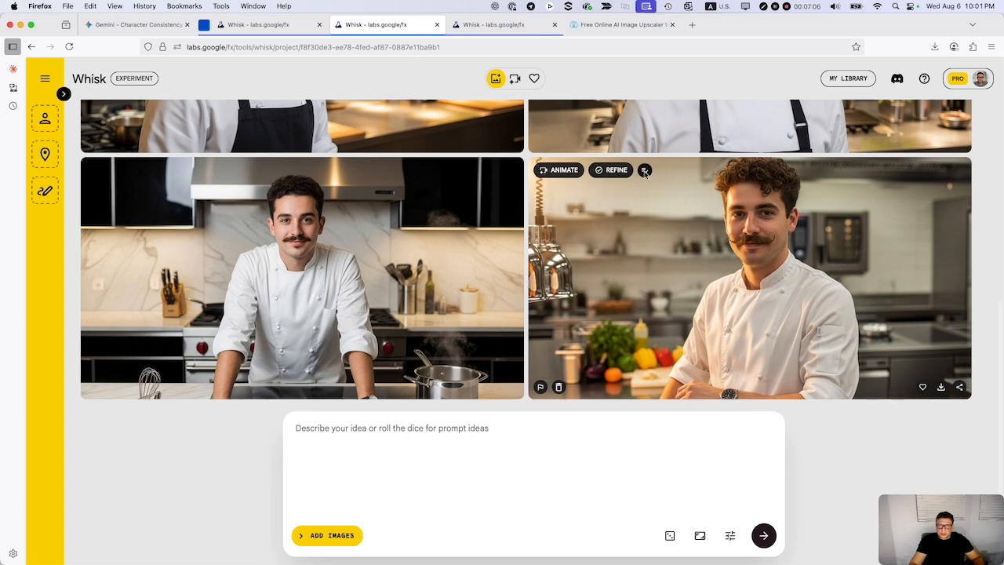
click(644, 169)
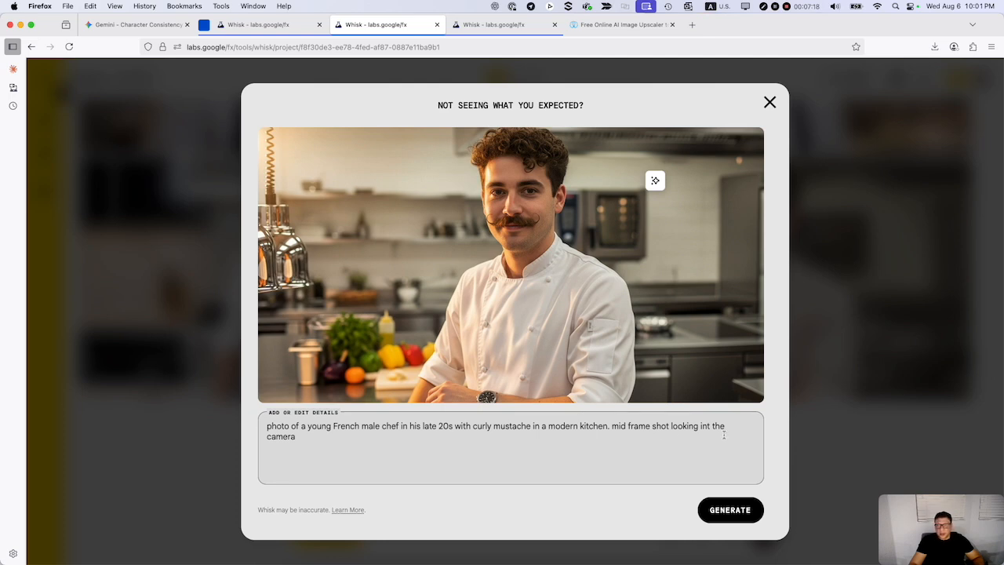
click(770, 102)
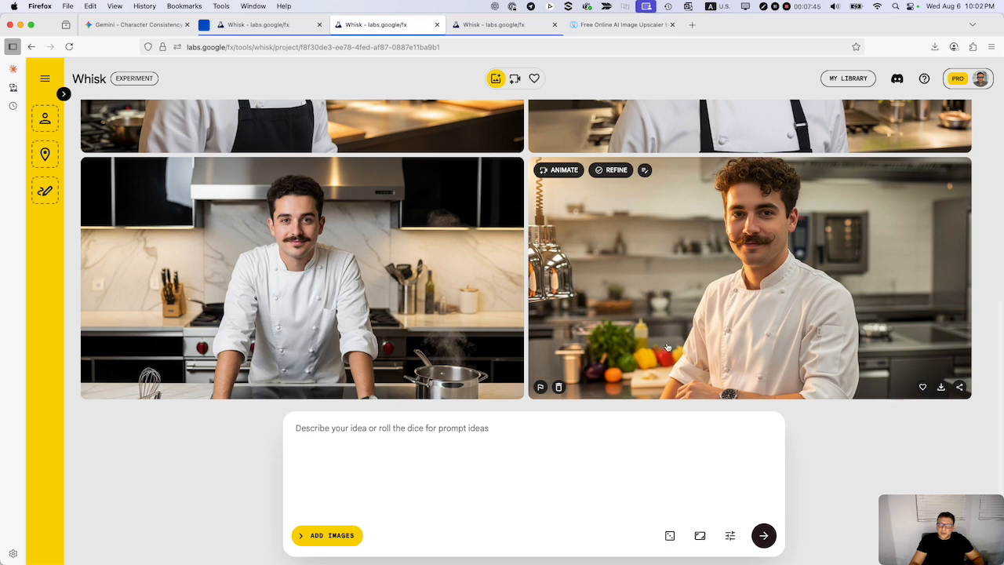
Use the curly-haired chef image as the Whisk subject and open the subject's detailed description.
click(63, 94)
drag(808, 395, 88, 193)
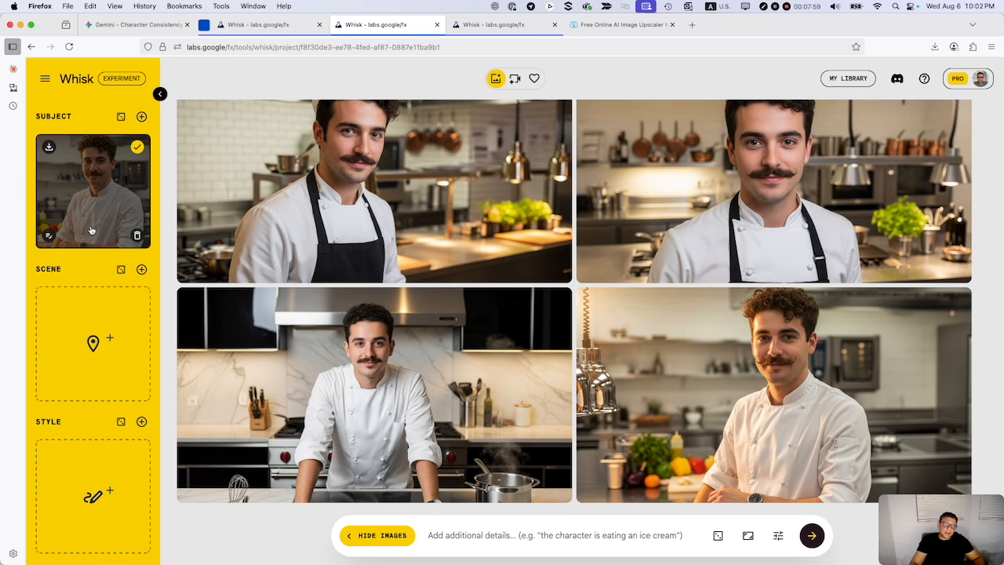
click(49, 239)
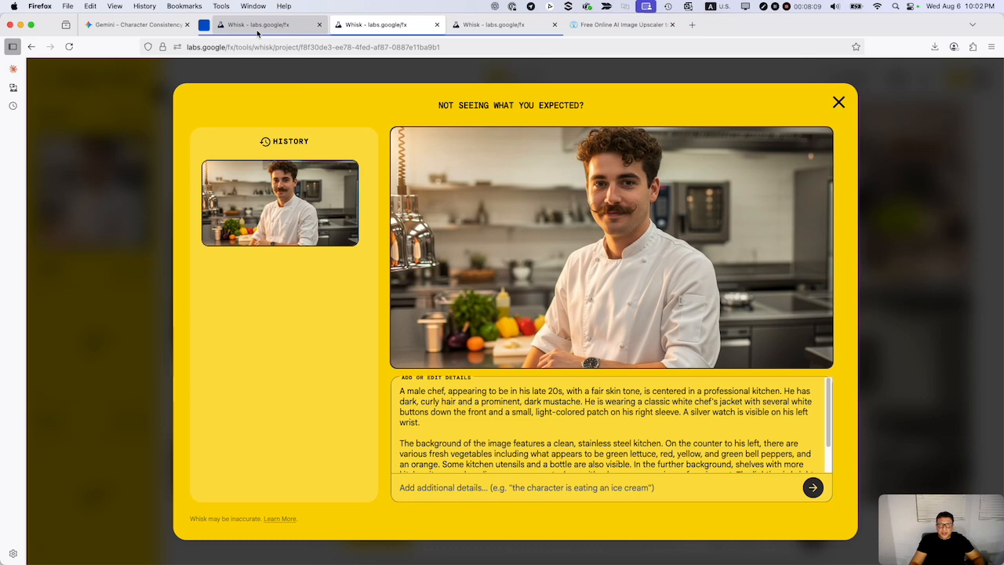
Switch to the Gemini character generator and replace its reference image with Whisk_6fb5b1b9c6.jpeg.
mouse_move(269, 29)
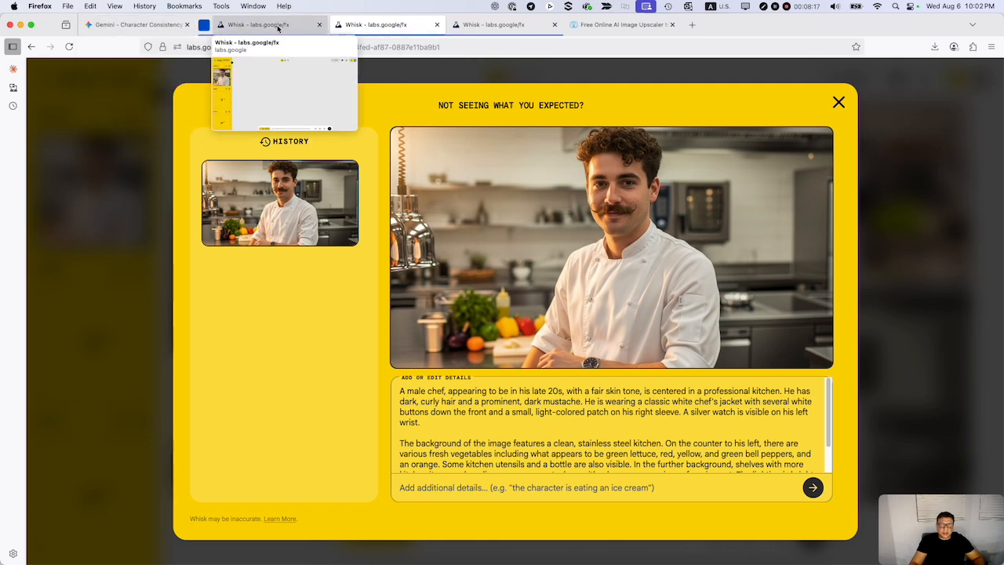
click(142, 26)
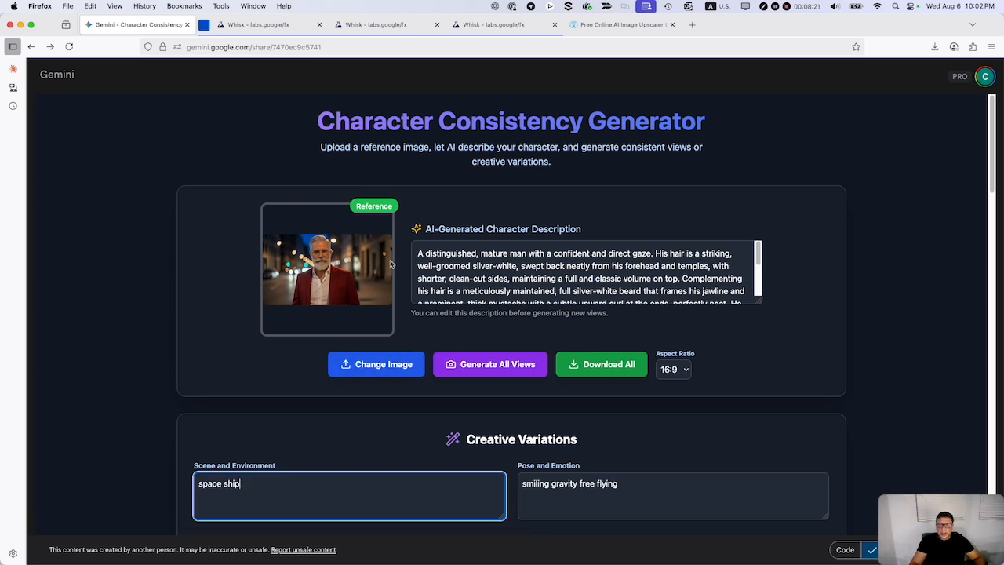
click(371, 366)
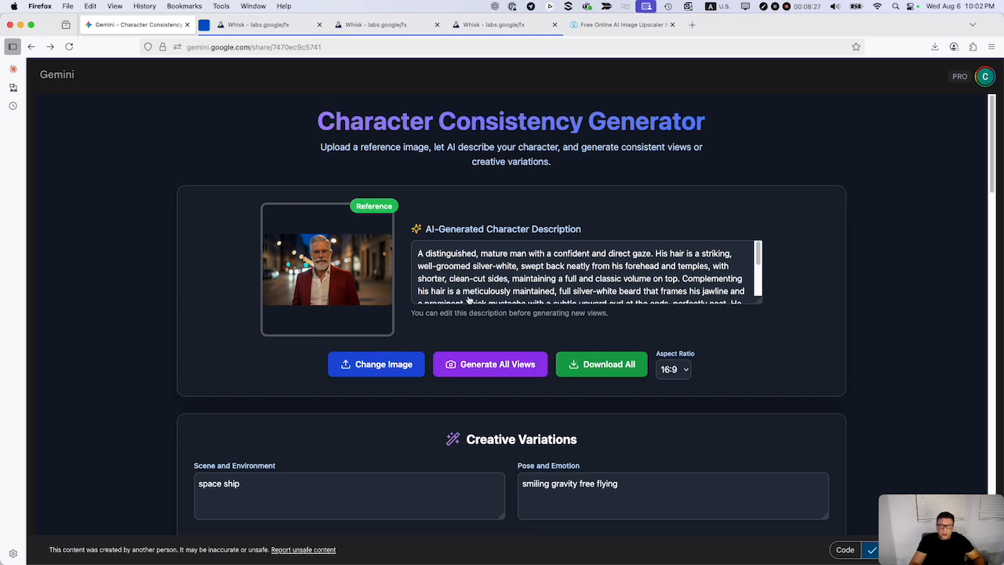
click(328, 265)
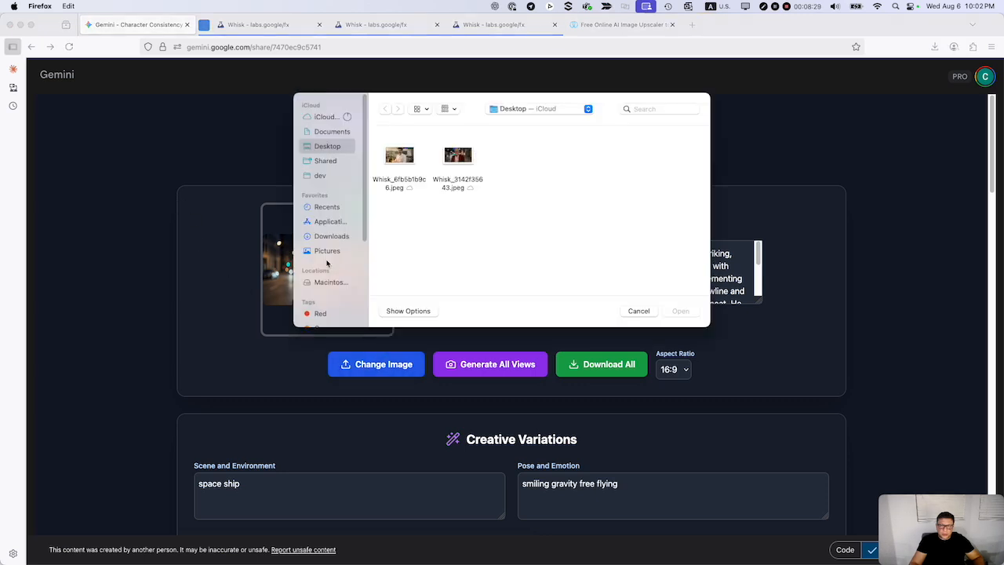
double_click(400, 160)
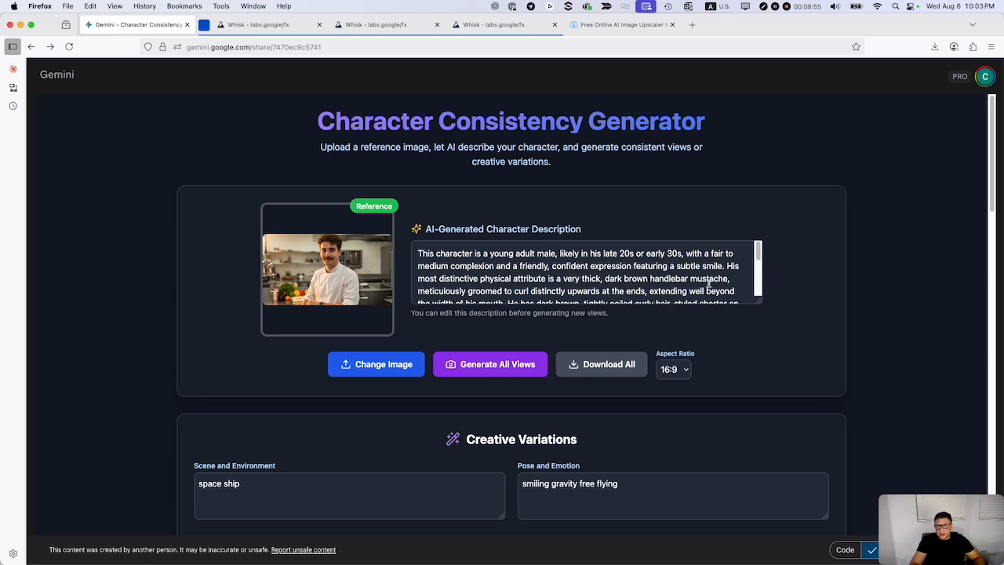
Compare Whisk's description of the chef subject with the AI-generated character description in the Gemini generator.
mouse_move(378, 31)
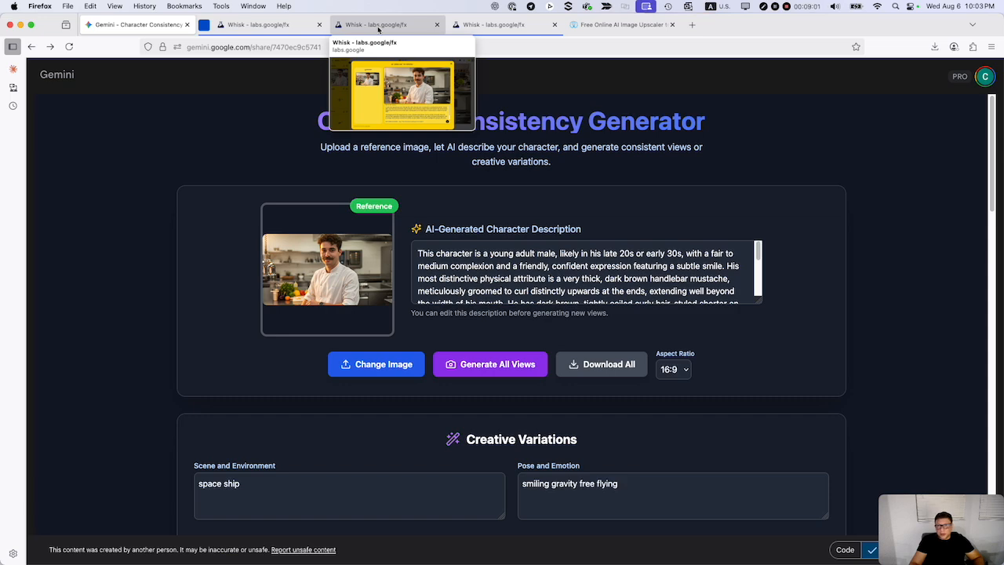
click(379, 25)
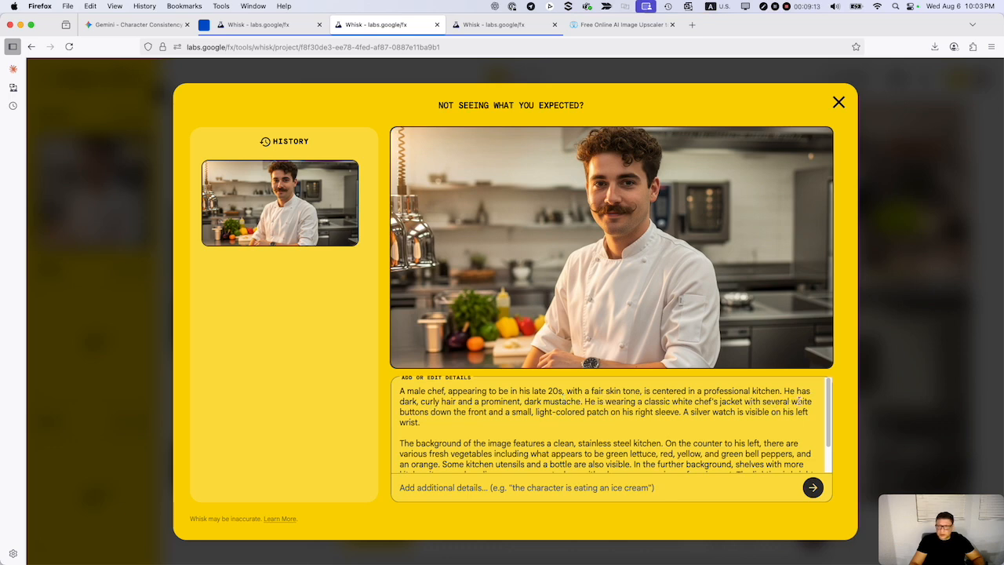
scroll(709, 439, down, 3)
scroll(565, 454, up, 3)
click(239, 26)
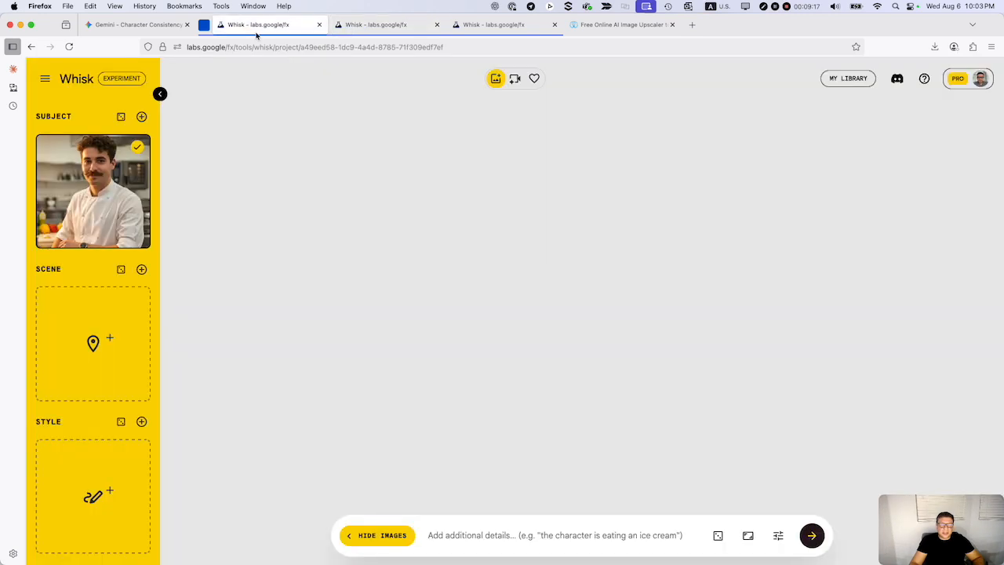
click(111, 30)
scroll(484, 256, down, 2)
scroll(484, 255, down, 3)
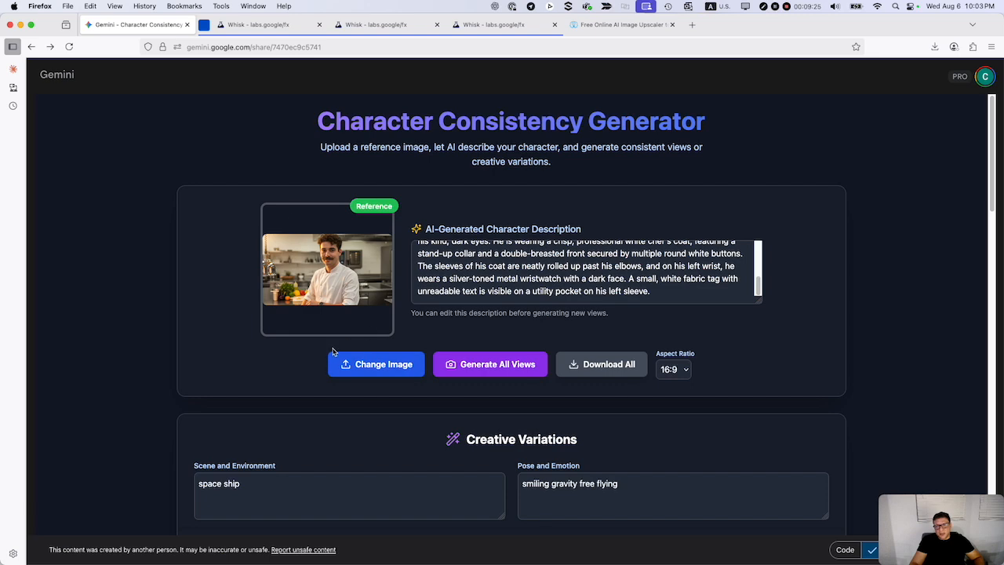
Generate only the Front View of the chef from the AI-generated description.
scroll(331, 377, down, 5)
scroll(331, 384, down, 4)
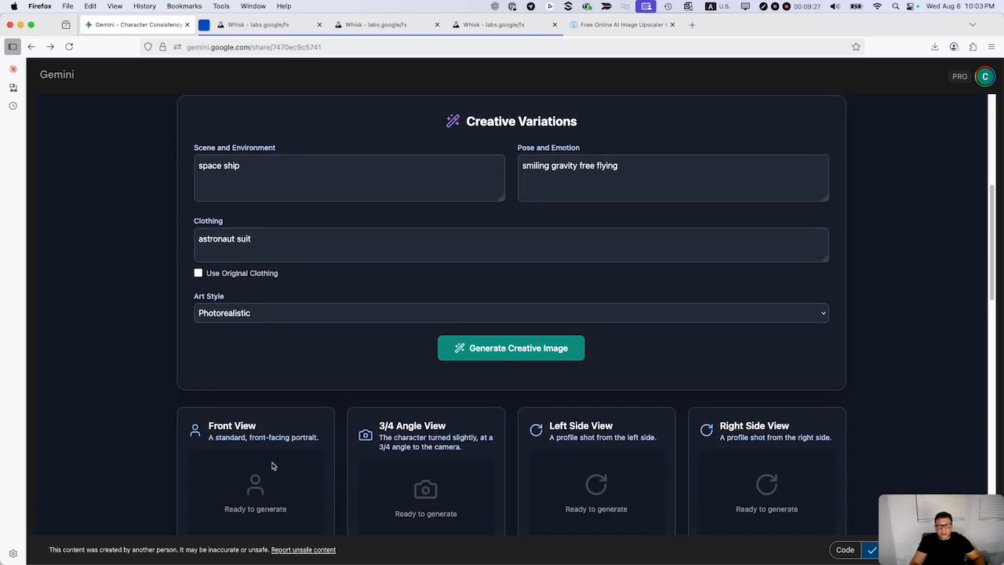
click(255, 428)
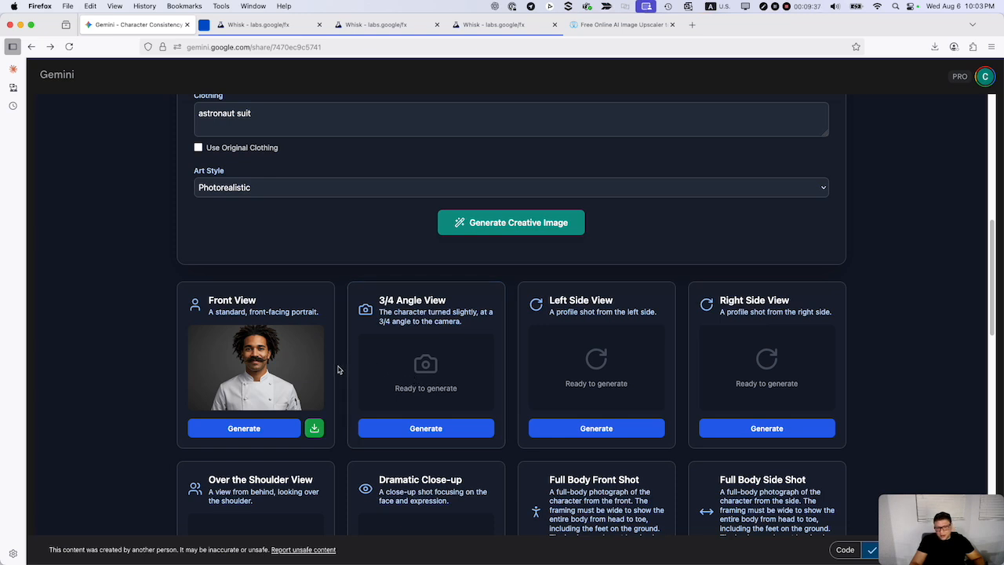
Inspect the generated front view at full size in its own browser tab, then close that tab.
right_click(252, 366)
click(272, 372)
click(254, 26)
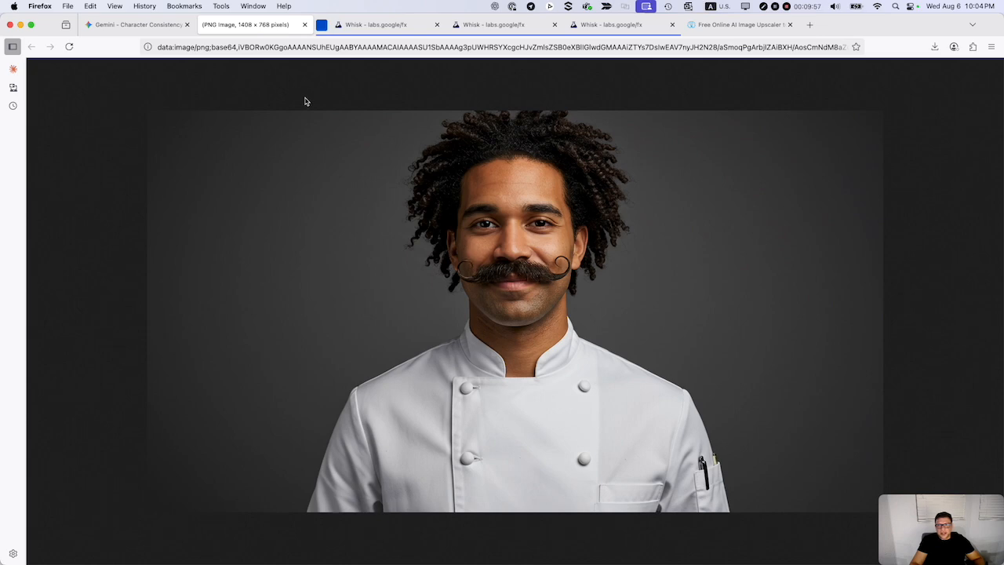
click(304, 26)
Copy the entire description of the chef subject from the first Whisk project.
click(281, 30)
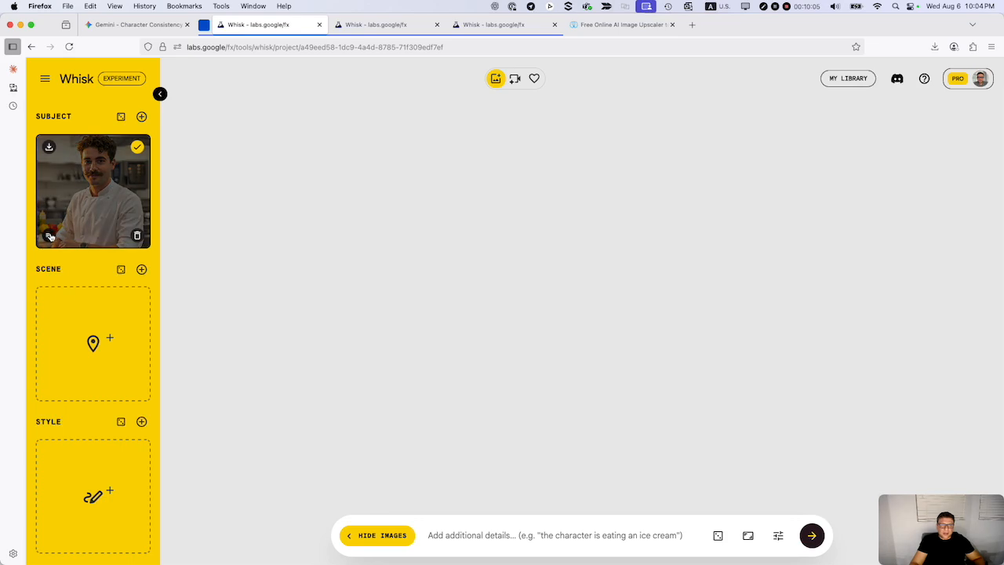
click(49, 235)
drag(398, 390, 760, 505)
right_click(609, 424)
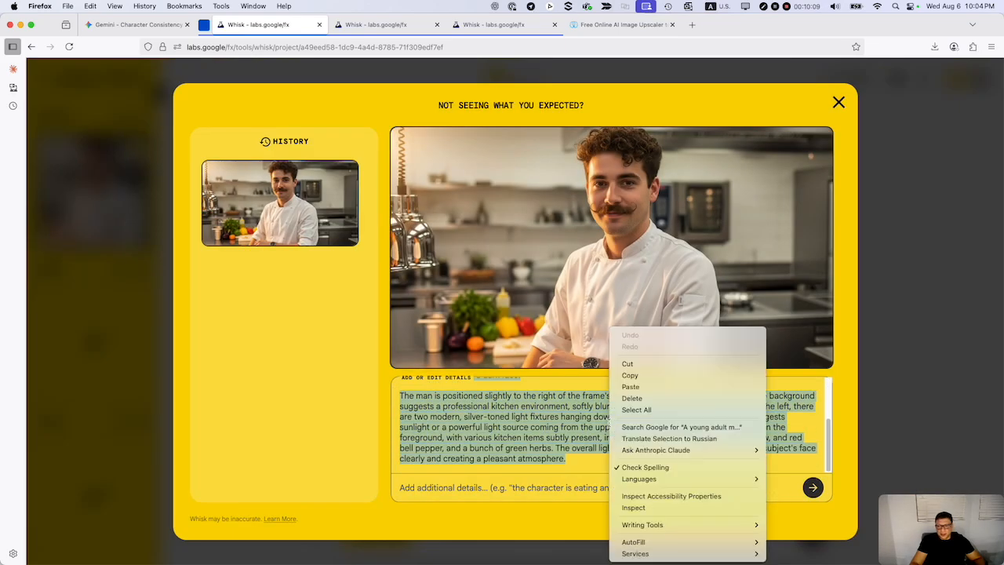
click(630, 374)
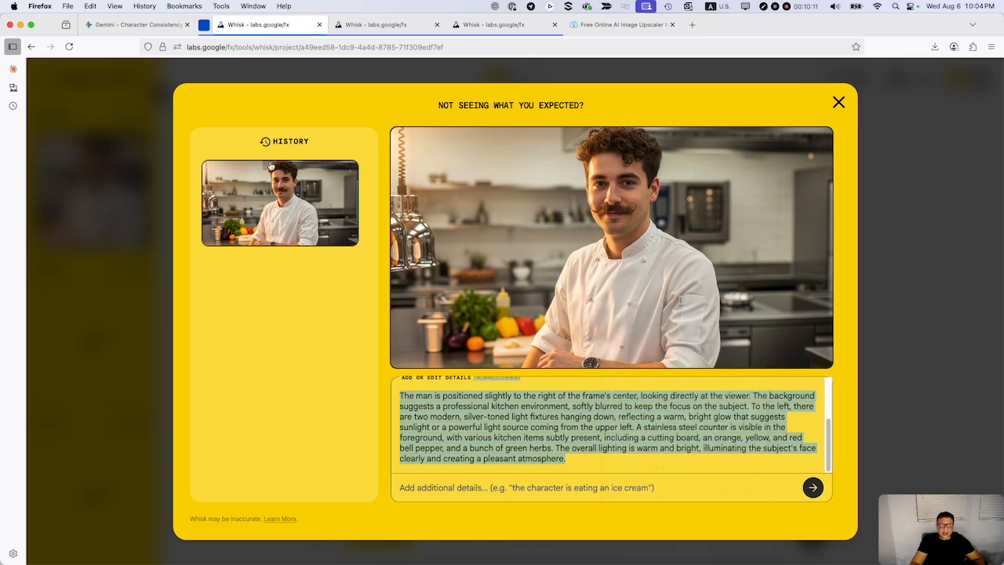
Replace the whole character description in the Gemini generator with the copied Whisk description.
click(135, 24)
scroll(340, 259, up, 5)
scroll(342, 287, up, 1)
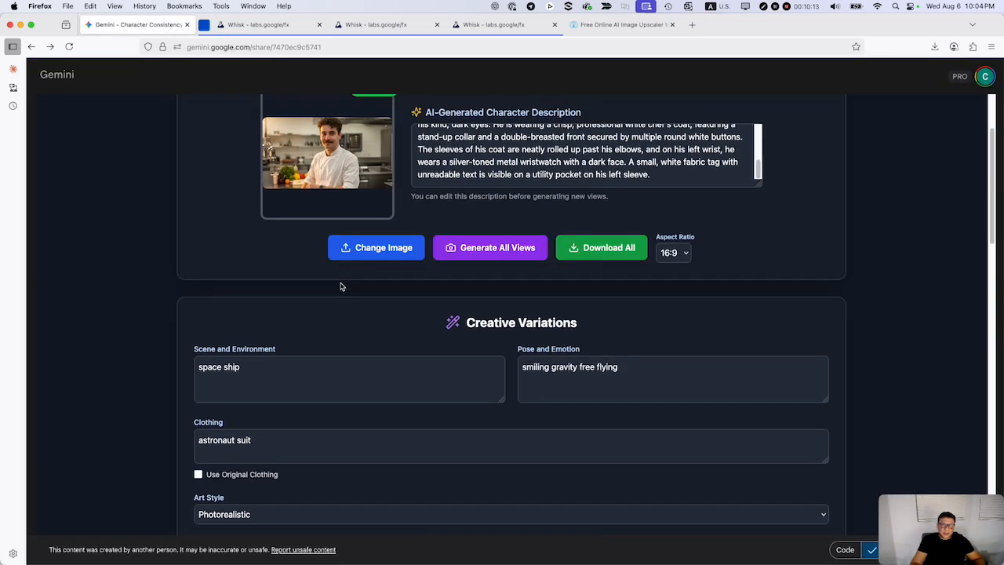
click(447, 184)
scroll(443, 185, up, 5)
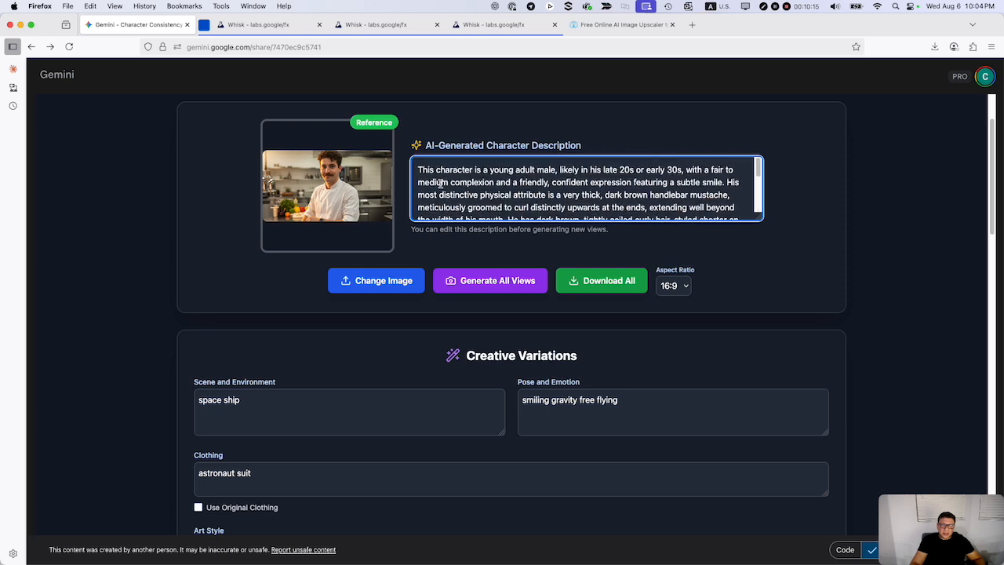
scroll(428, 186, up, 1)
drag(416, 186, 699, 230)
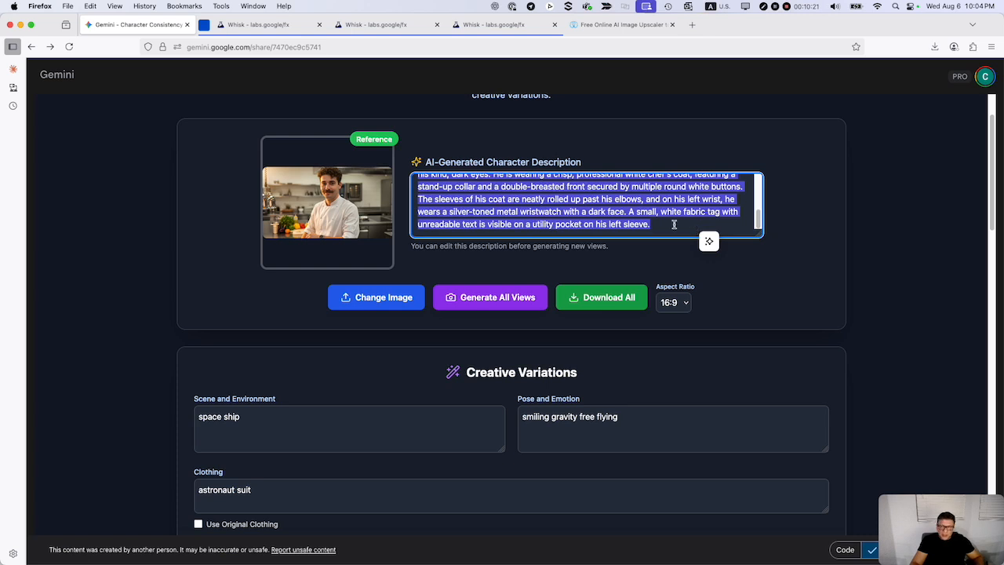
key(super+v)
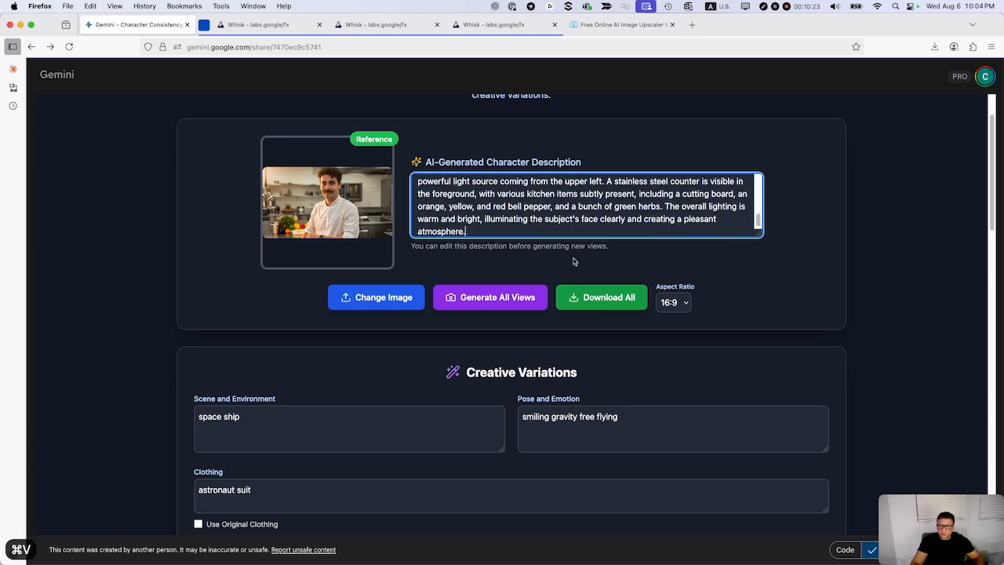
Regenerate the Front View using the pasted Whisk description.
scroll(370, 410, down, 5)
scroll(349, 414, down, 3)
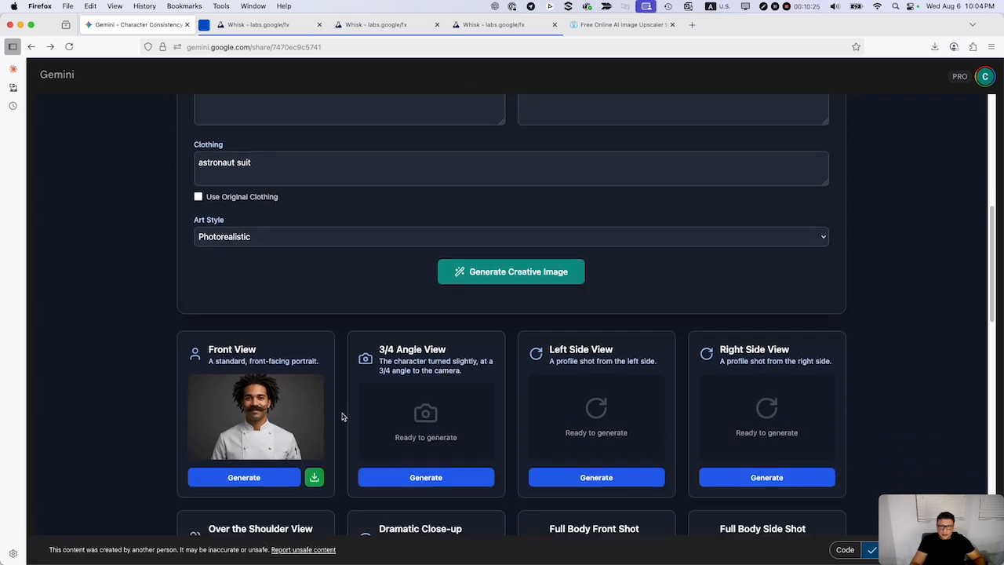
click(253, 428)
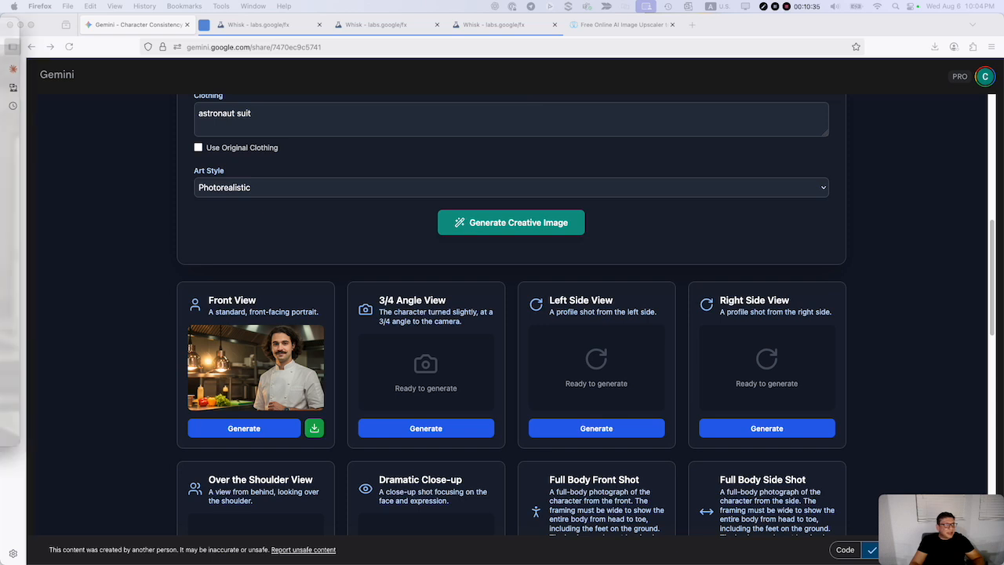
Compare the regenerated front view at full size with the original chef picture, then return to the Gemini generator.
right_click(296, 371)
click(313, 372)
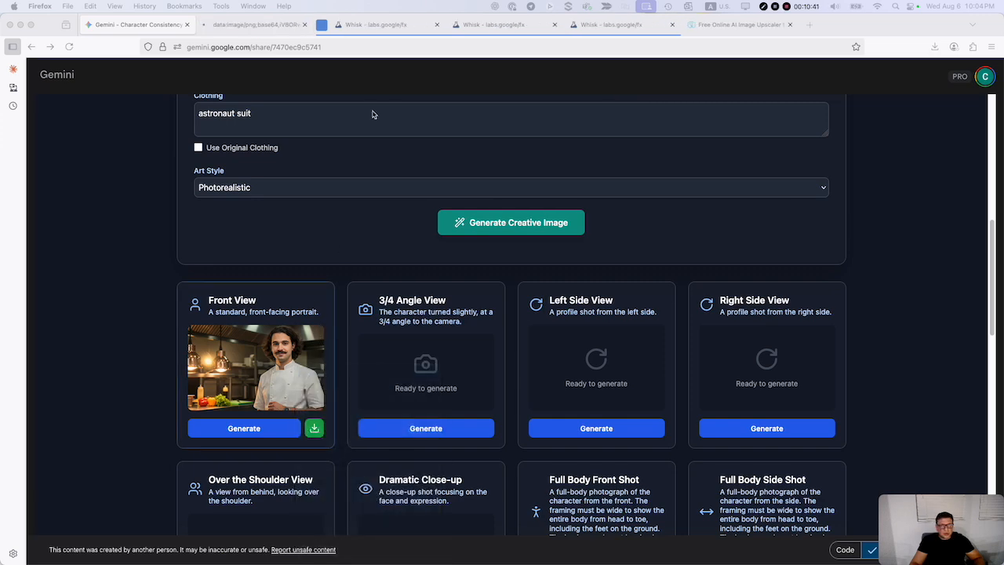
click(251, 26)
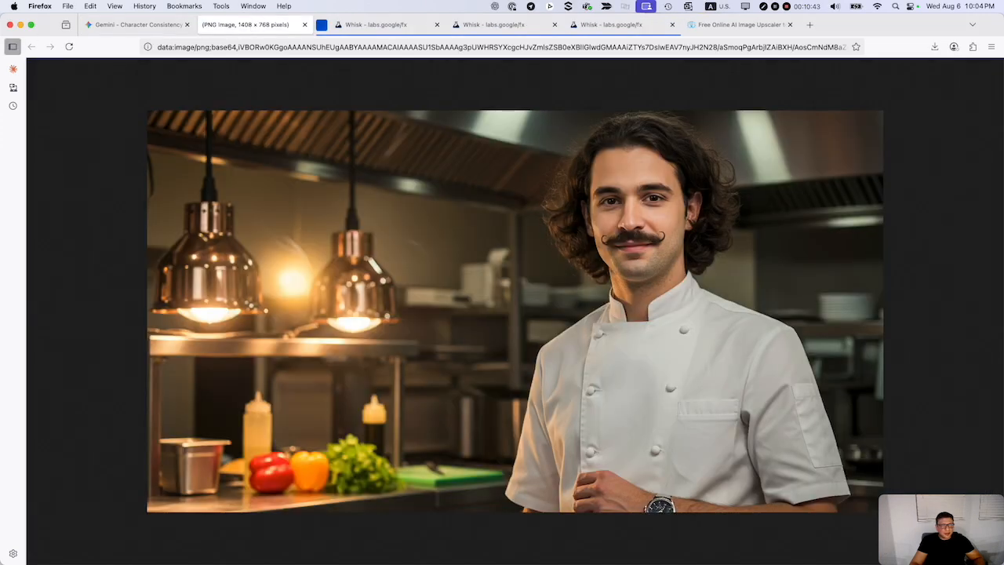
drag(0, 81, 107, 107)
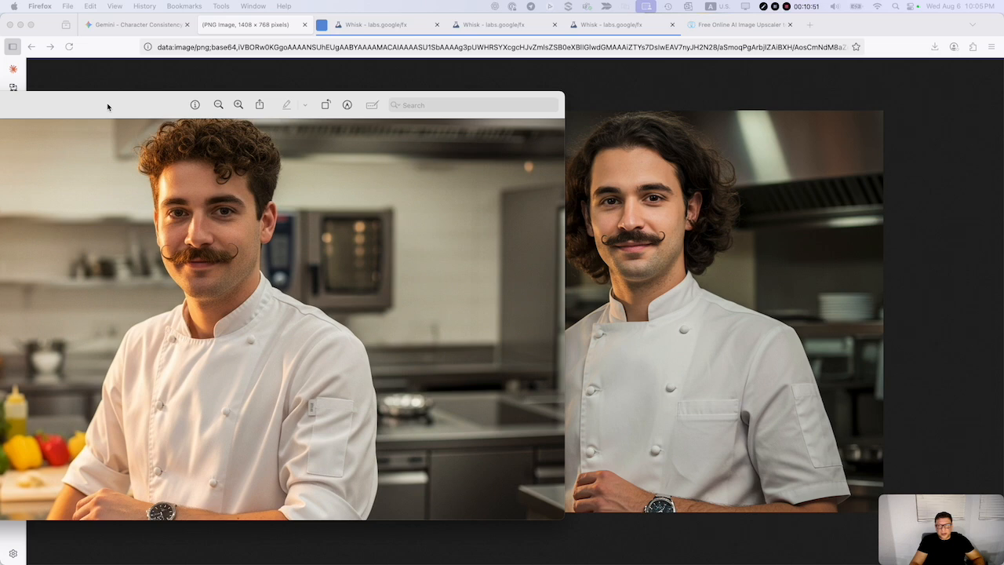
drag(108, 107, 0, 106)
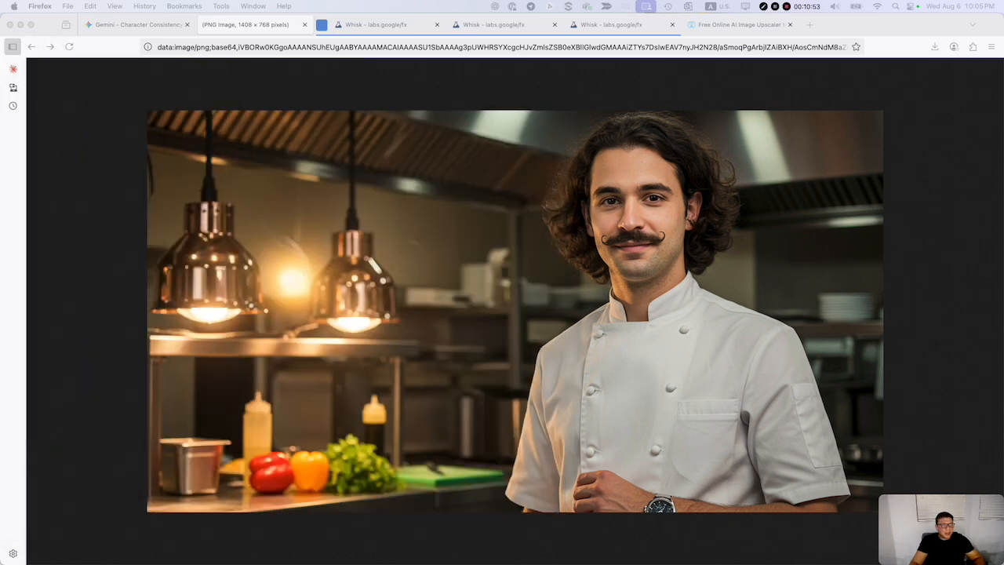
click(125, 27)
scroll(565, 226, up, 5)
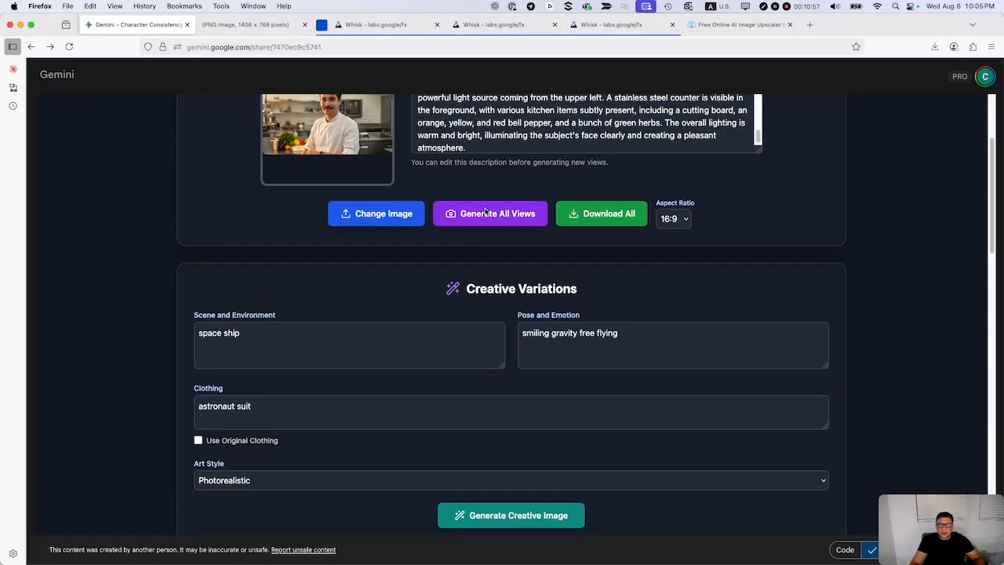
Review the pasted character description, the creative variation settings and the available view cards.
scroll(469, 145, up, 5)
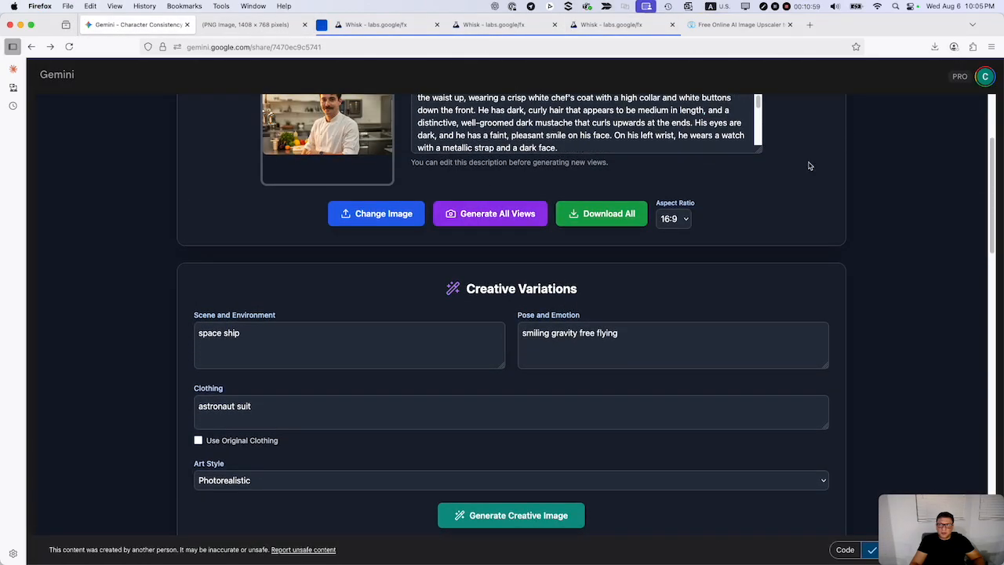
scroll(843, 196, up, 1)
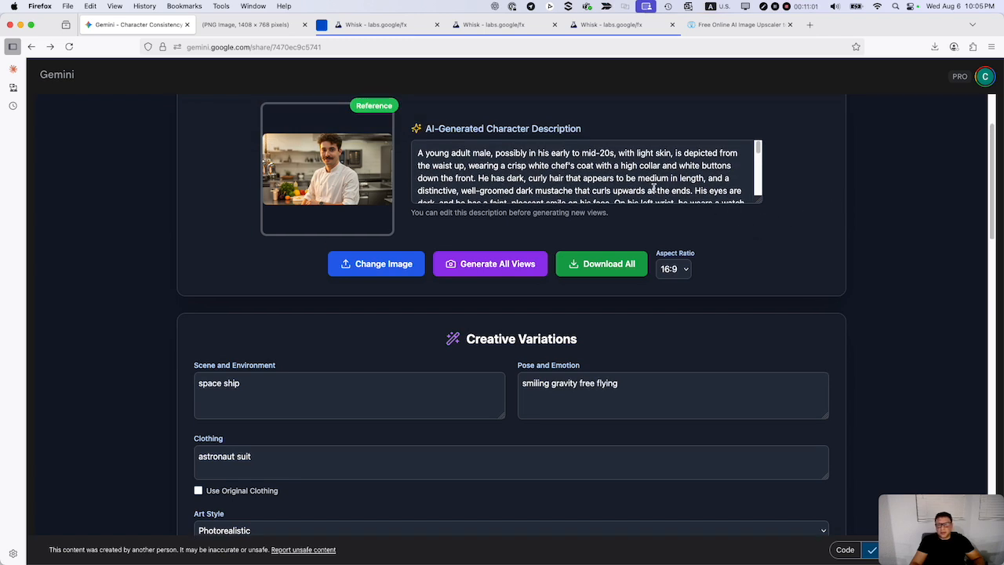
scroll(636, 161, down, 8)
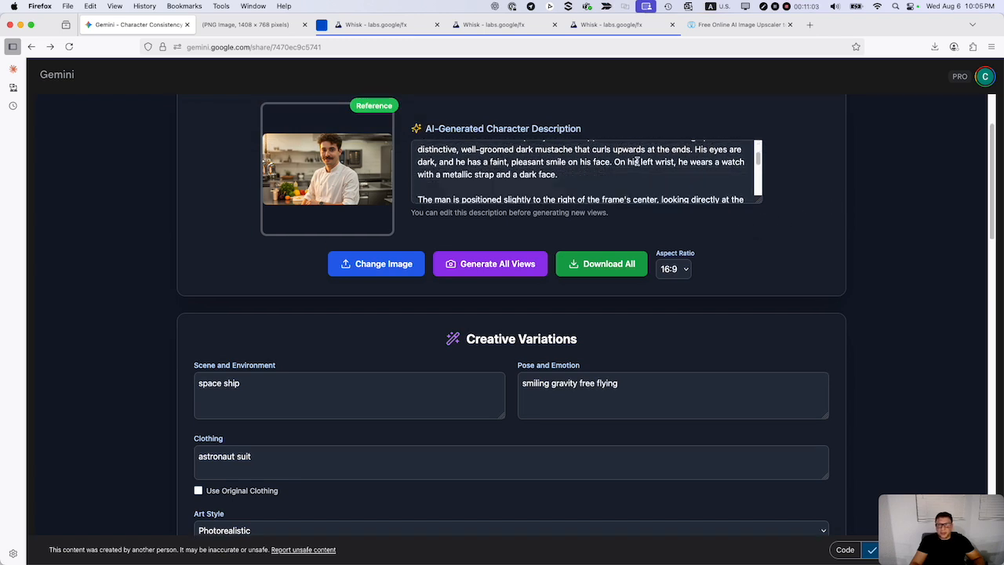
scroll(502, 365, down, 5)
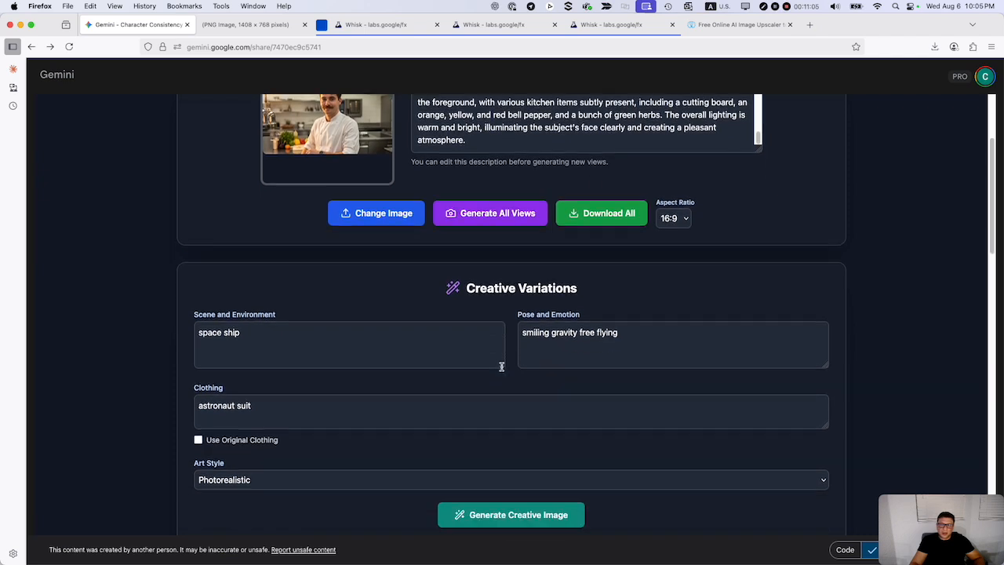
scroll(473, 372, down, 1)
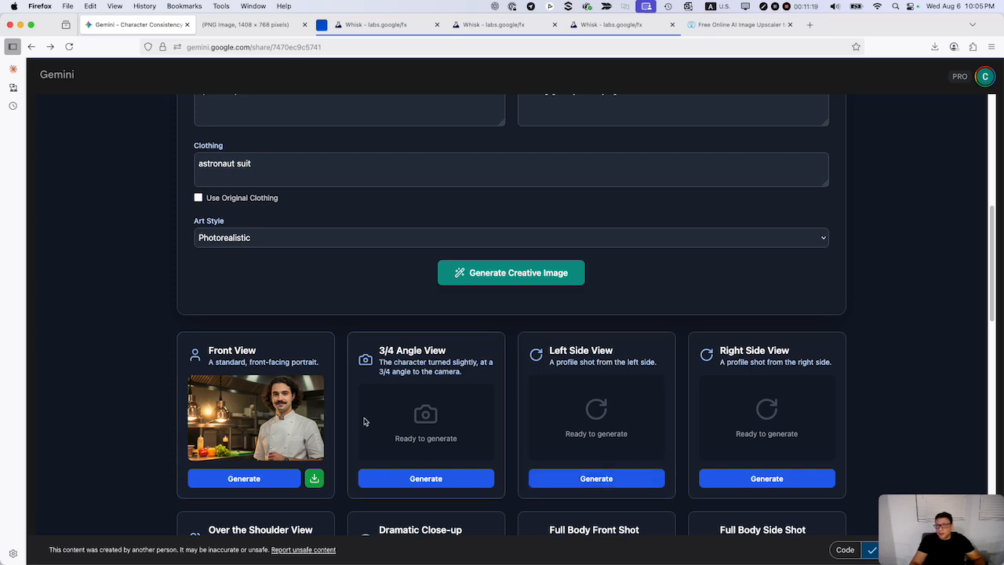
scroll(365, 419, down, 5)
scroll(364, 421, down, 1)
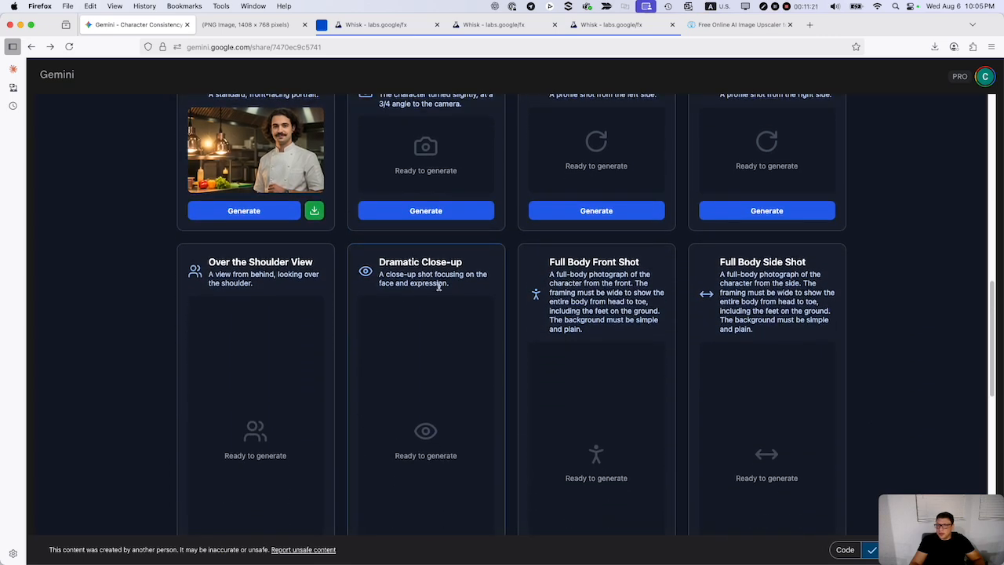
Generate a photorealistic creative image of the character in a space ship, smiling and flying gravity-free in an astronaut suit.
scroll(397, 307, up, 7)
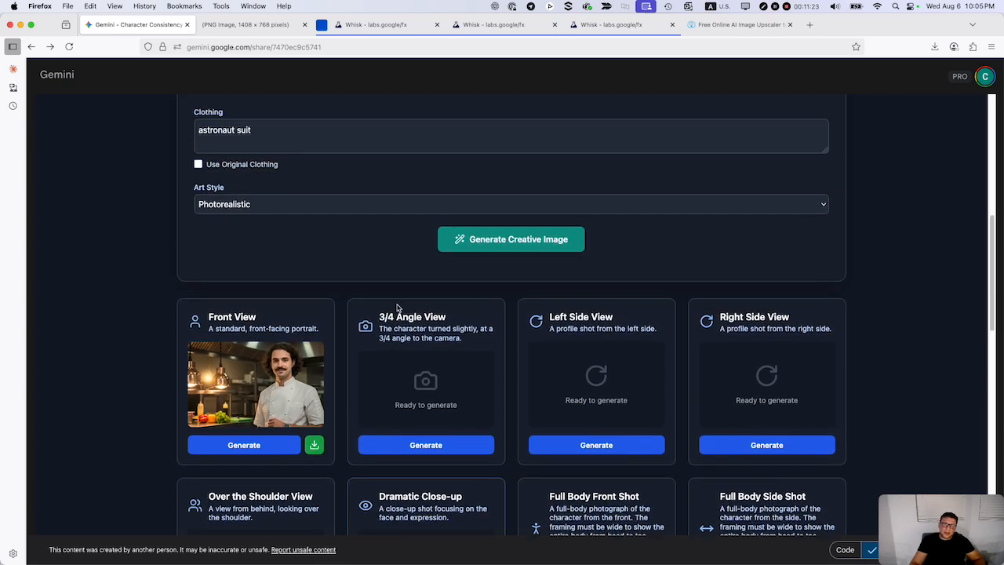
scroll(397, 307, up, 1)
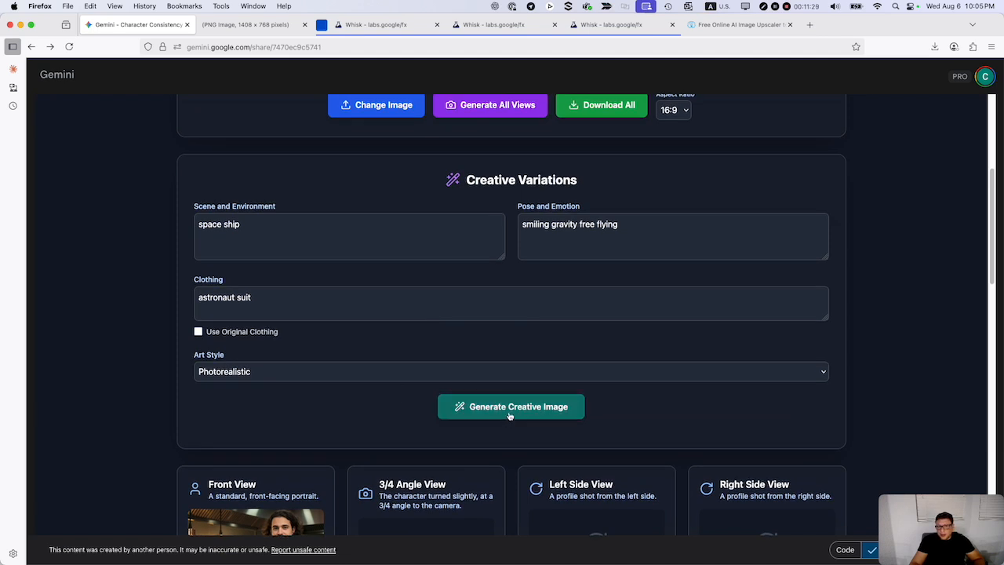
click(510, 407)
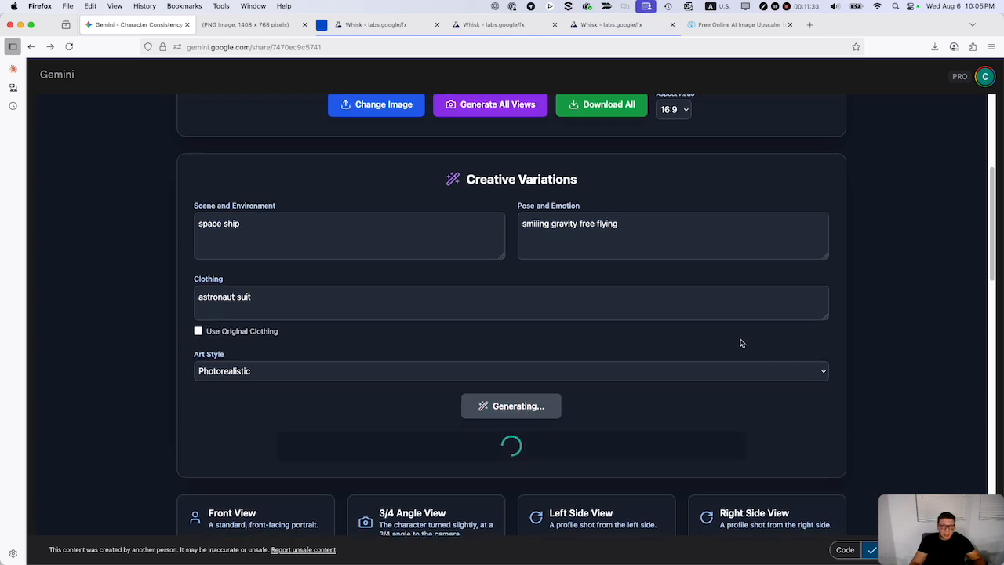
scroll(741, 342, down, 3)
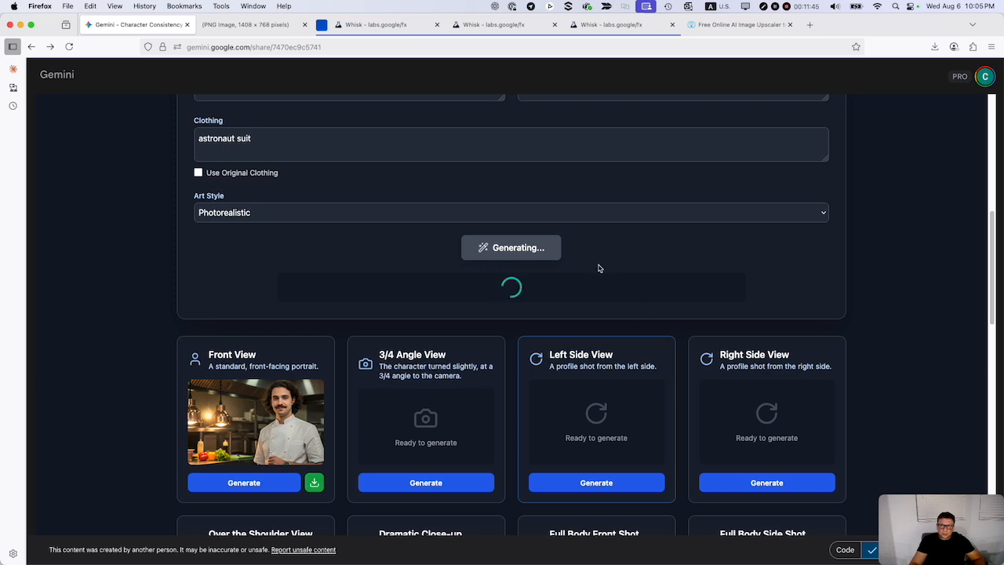
scroll(516, 296, up, 2)
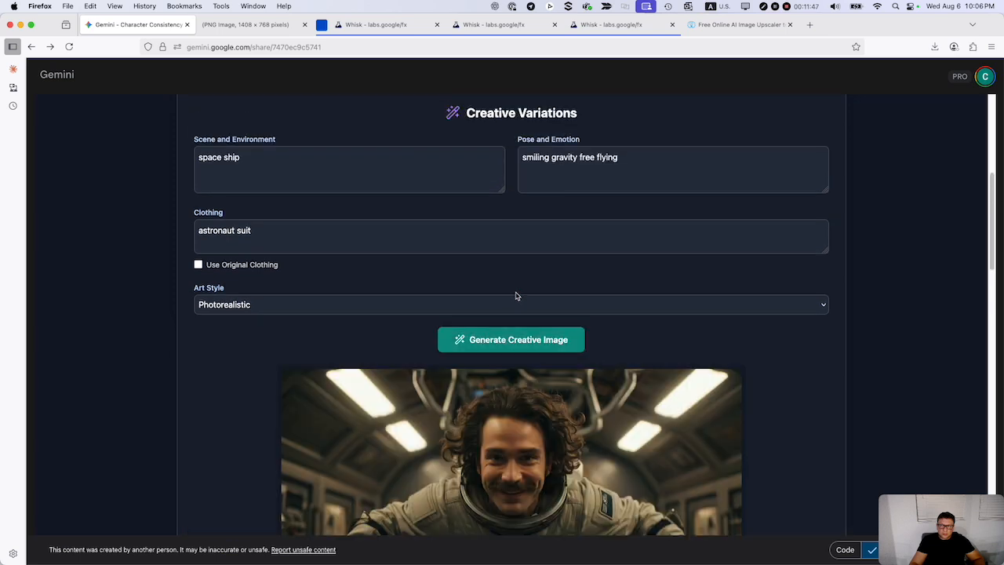
scroll(516, 297, down, 5)
scroll(538, 330, down, 2)
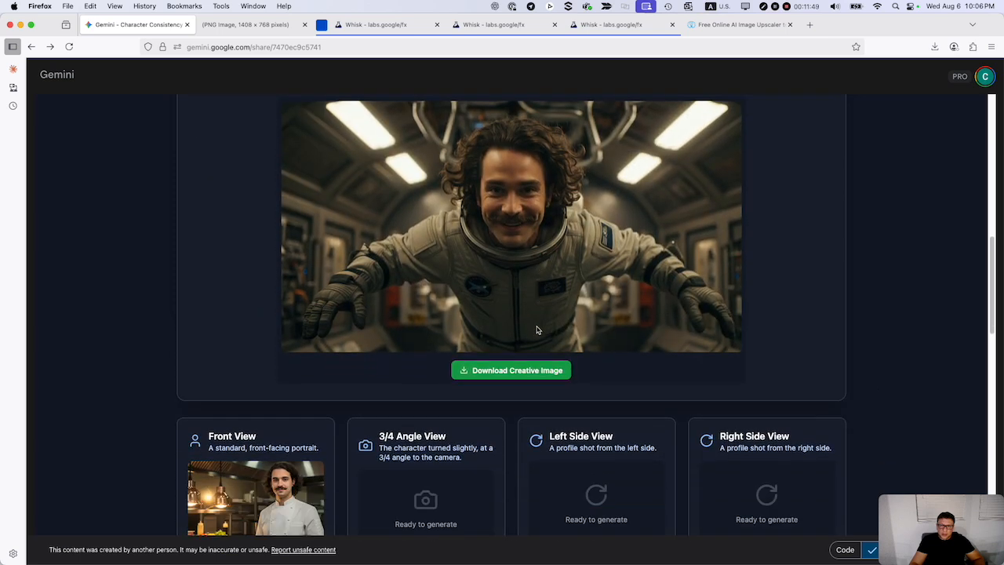
Generate the 3/4 Angle View of the chef from the pasted description.
scroll(538, 330, down, 1)
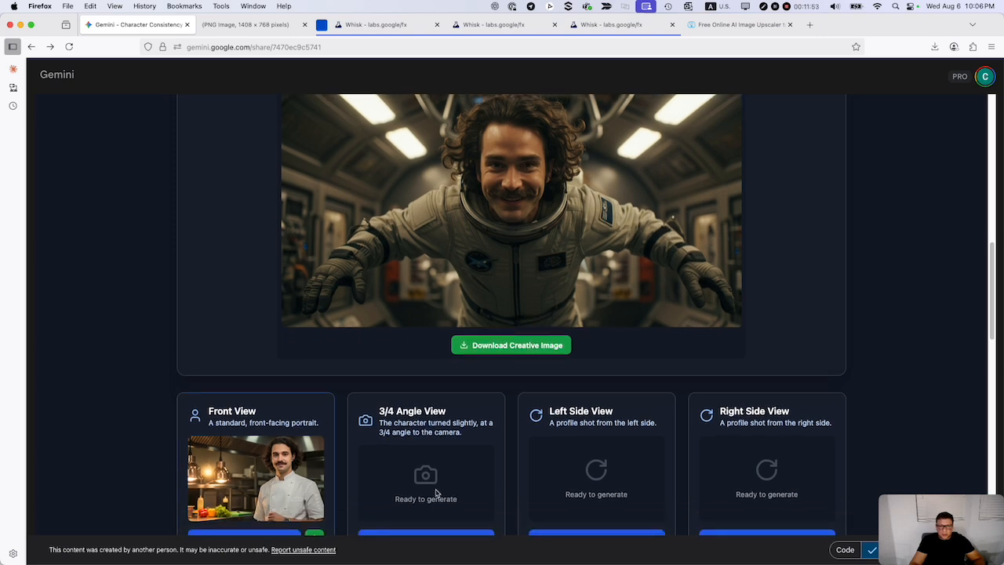
scroll(435, 492, down, 1)
click(426, 522)
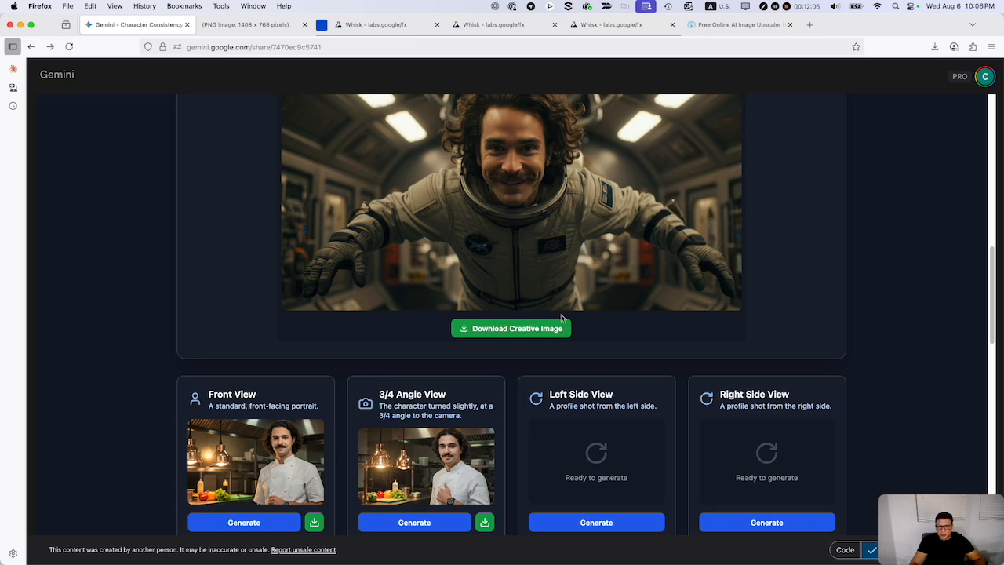
Generate all character views at once in the 16:9 aspect ratio.
scroll(537, 282, up, 10)
scroll(510, 235, up, 3)
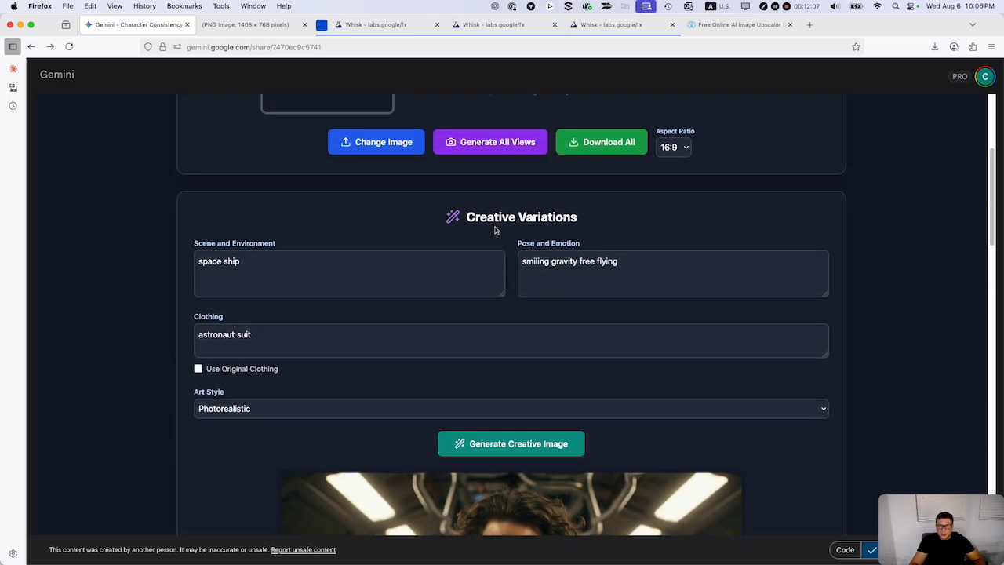
click(494, 154)
scroll(514, 302, down, 18)
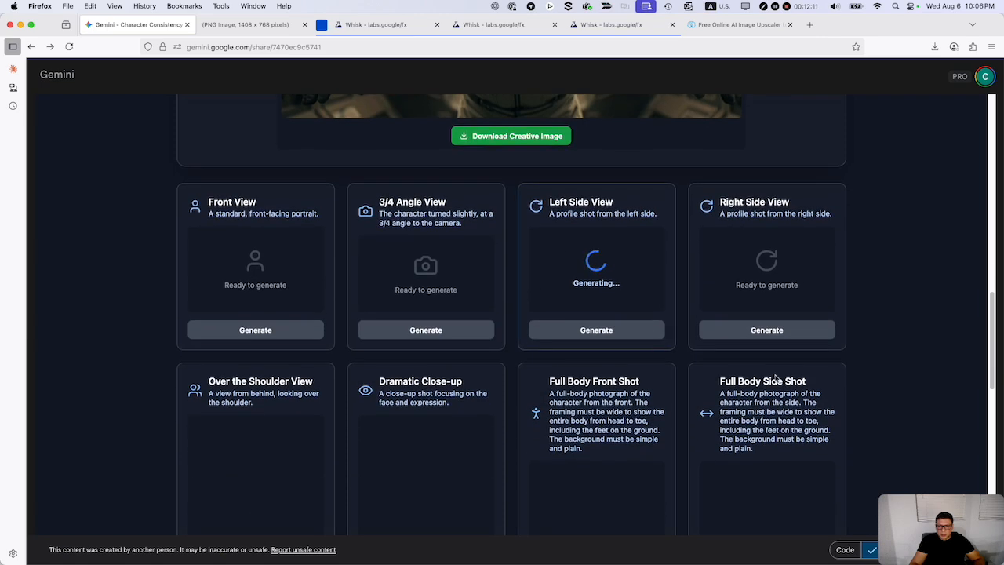
scroll(580, 354, down, 5)
Examine the side, over-the-shoulder, close-up and full-body views for character consistency as they are generated.
scroll(580, 355, up, 2)
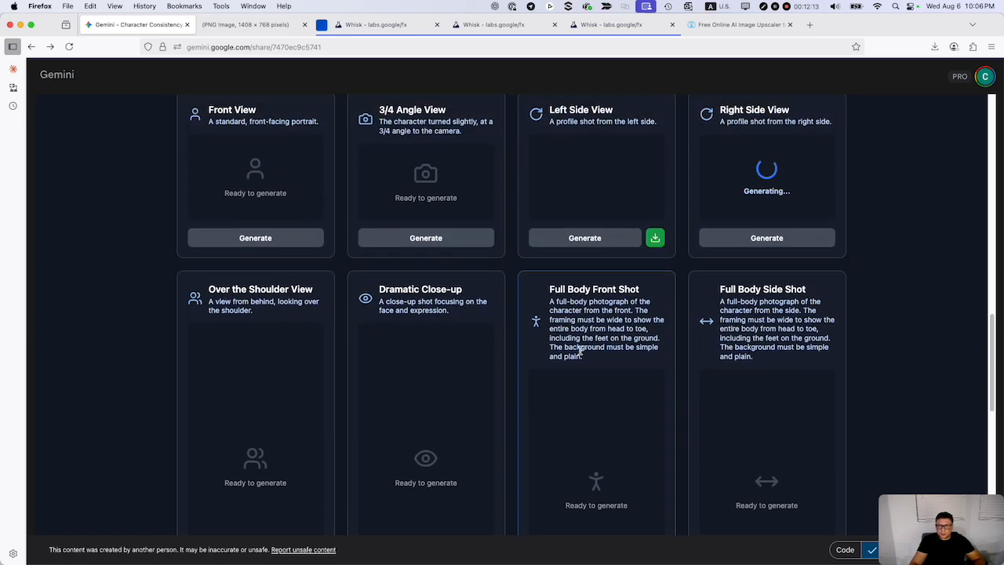
scroll(616, 220, up, 5)
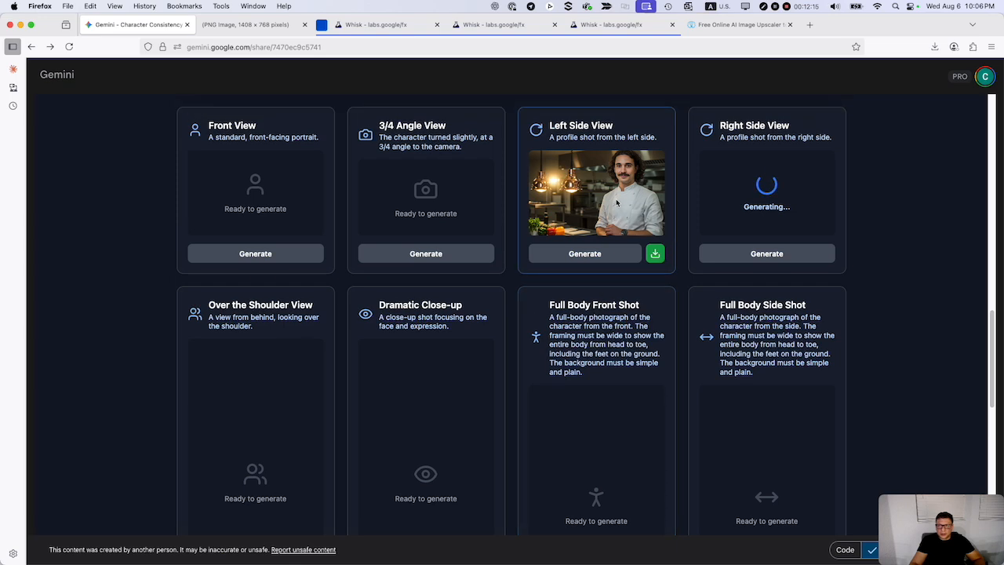
scroll(623, 255, up, 2)
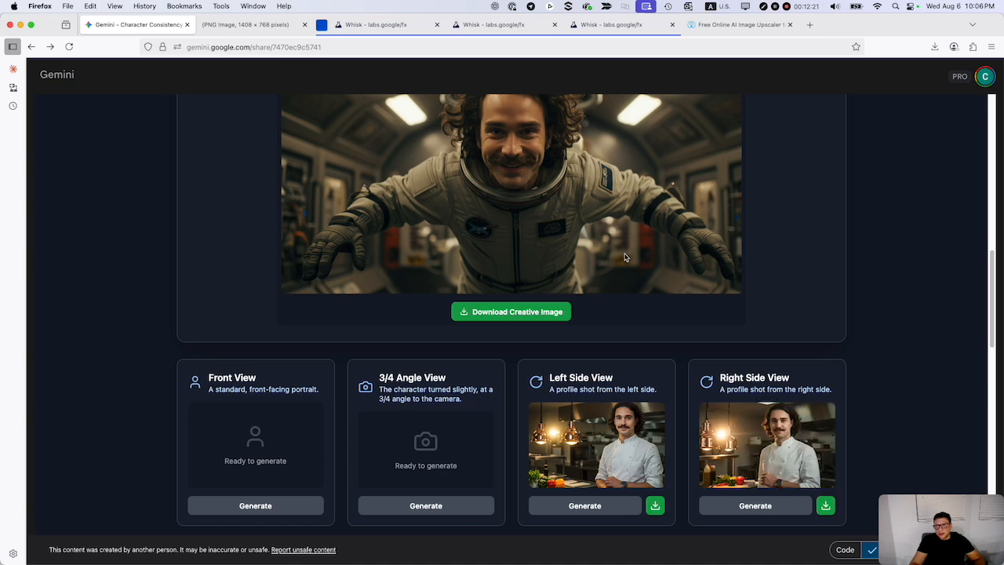
scroll(625, 257, up, 12)
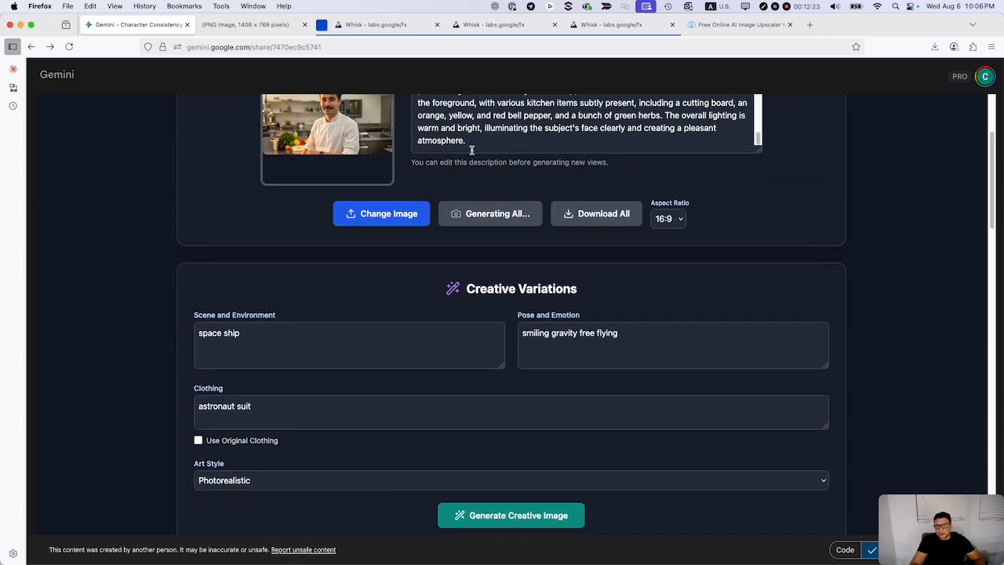
scroll(558, 349, down, 8)
scroll(558, 351, down, 20)
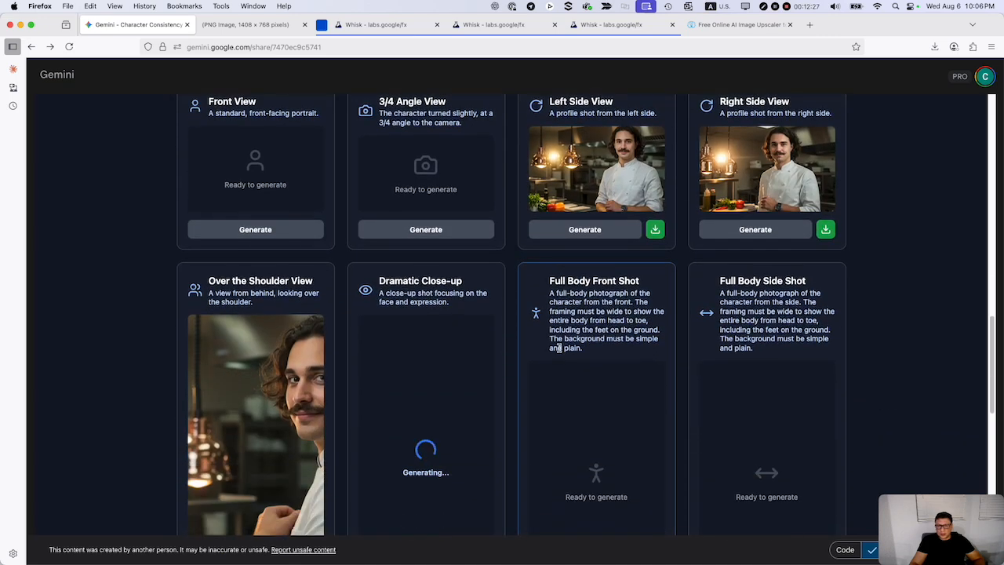
scroll(558, 349, down, 1)
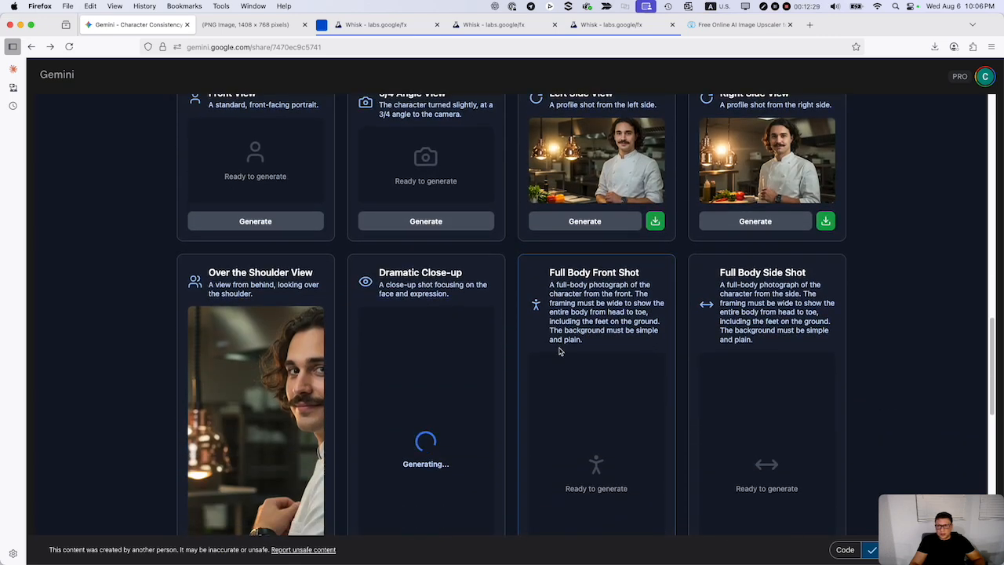
scroll(560, 350, down, 1)
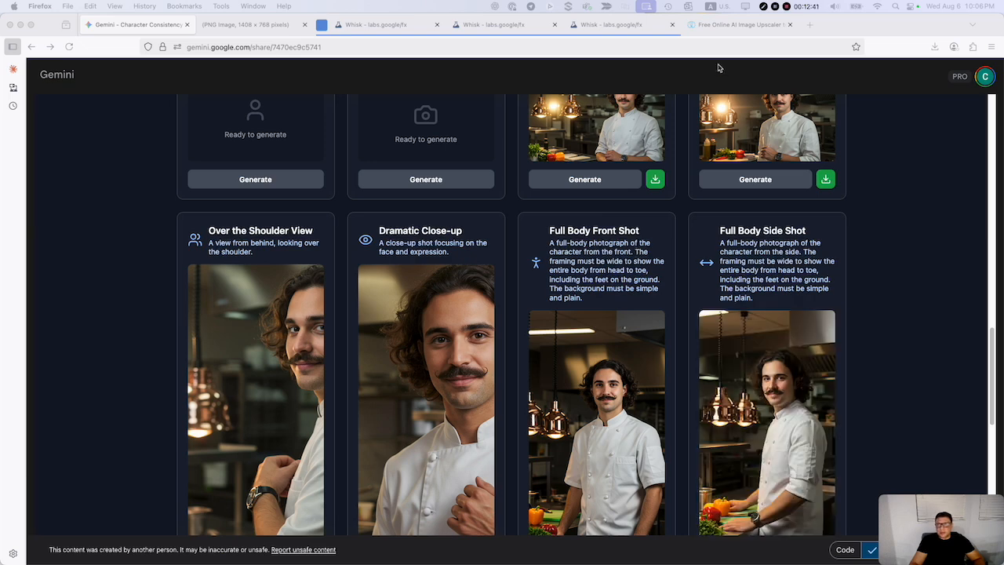
Look at the AI Face Swap image upscaler page, then return to the top of the Gemini character generator.
click(737, 26)
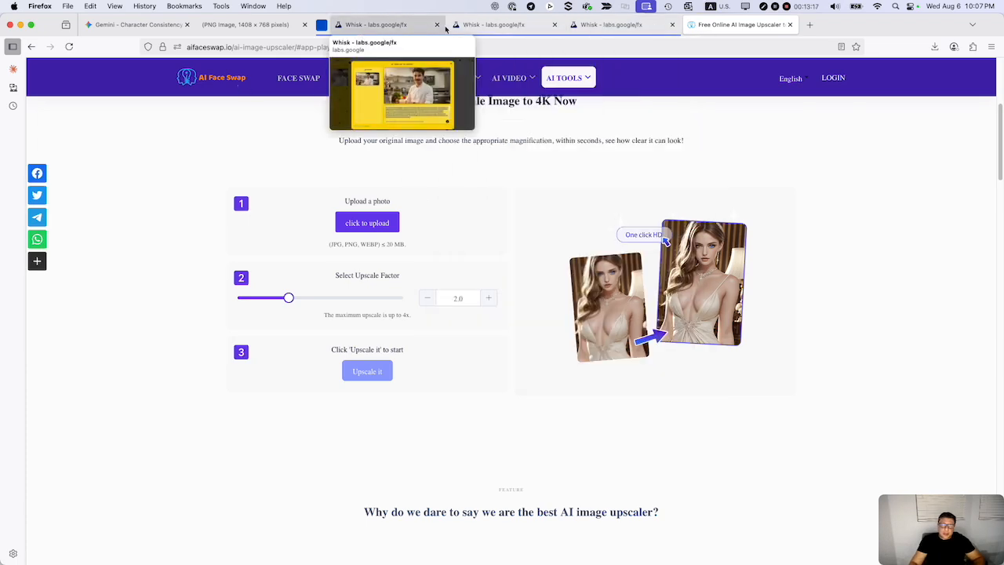
click(145, 28)
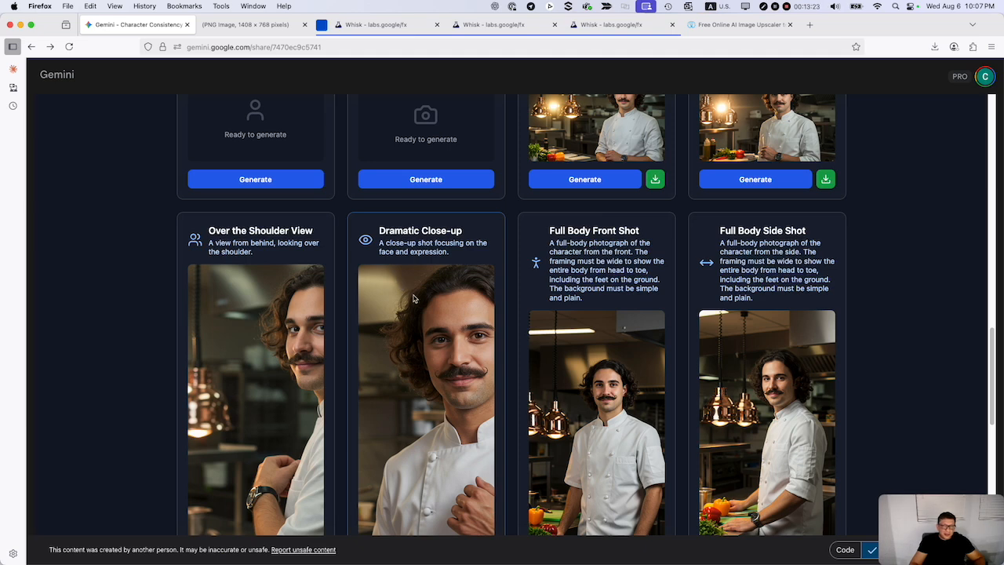
scroll(444, 319, up, 10)
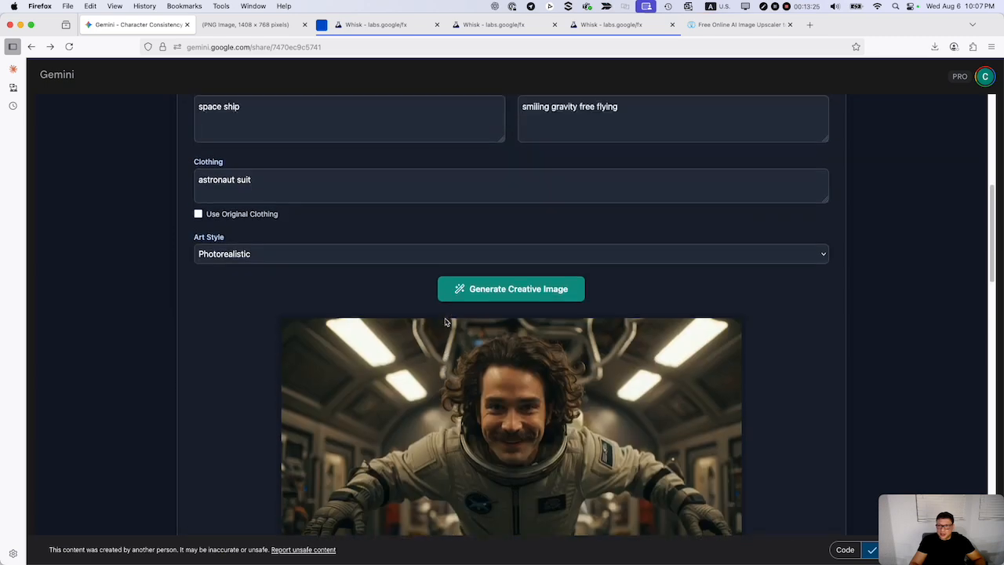
scroll(444, 322, up, 8)
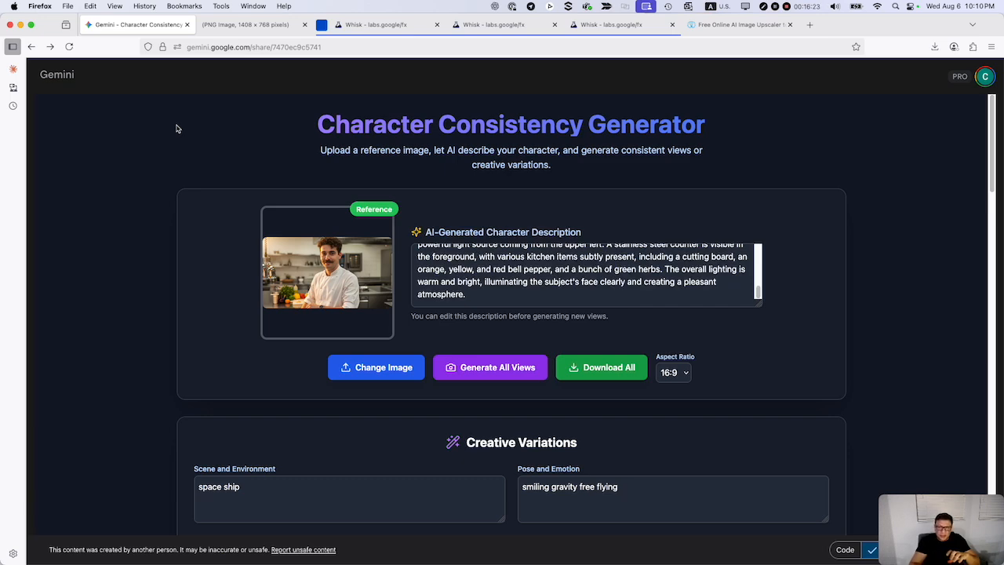
Review the reference image, creative variation settings, astronaut image and view cards across the whole generator page.
scroll(321, 324, down, 5)
scroll(320, 324, down, 18)
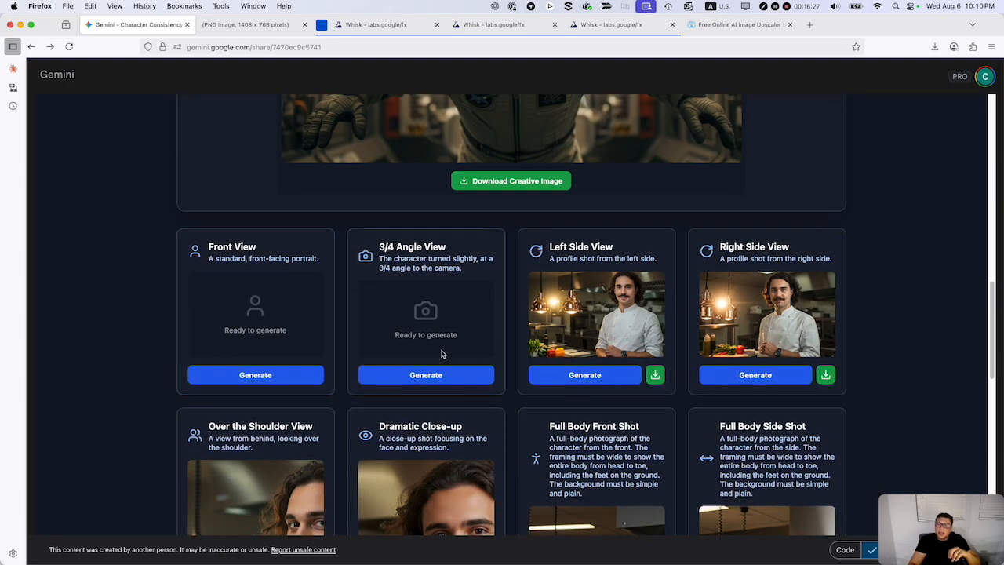
scroll(463, 357, down, 12)
scroll(442, 352, up, 20)
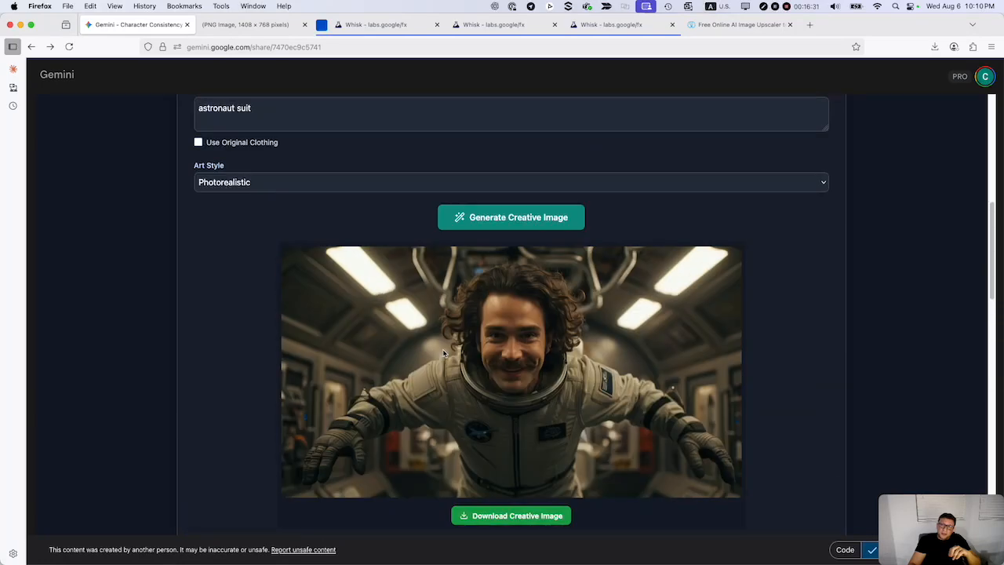
scroll(444, 353, up, 5)
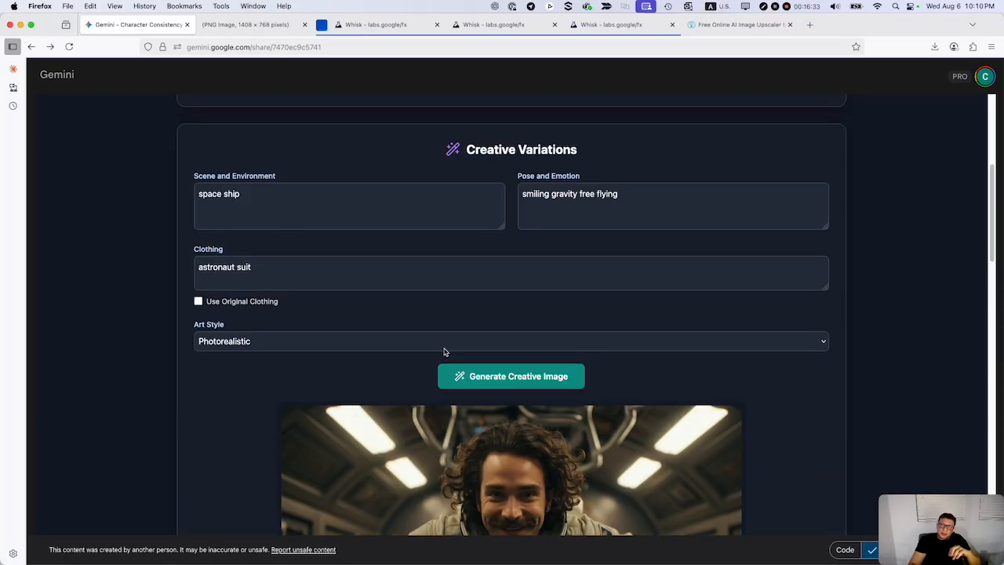
scroll(398, 308, up, 6)
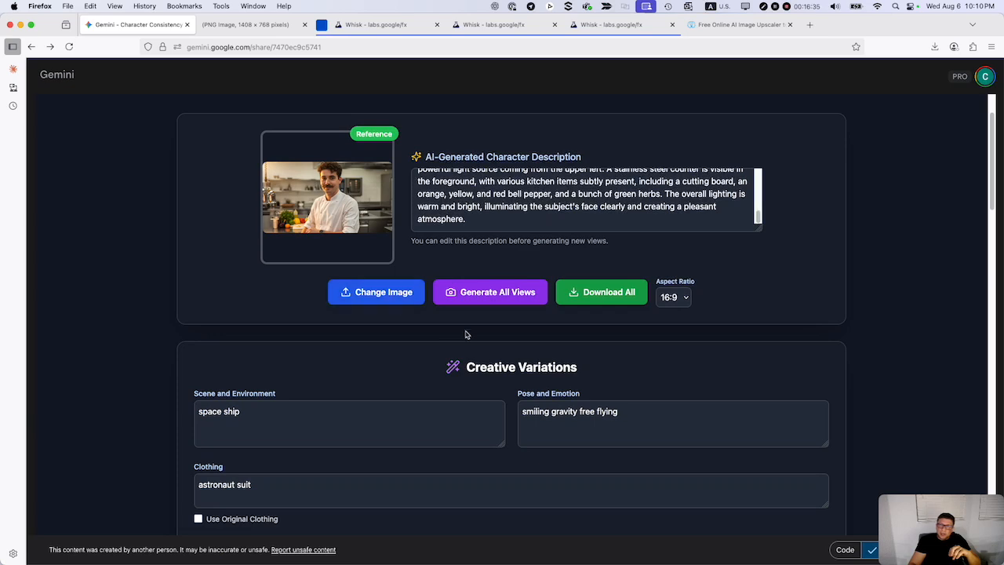
scroll(500, 362, down, 13)
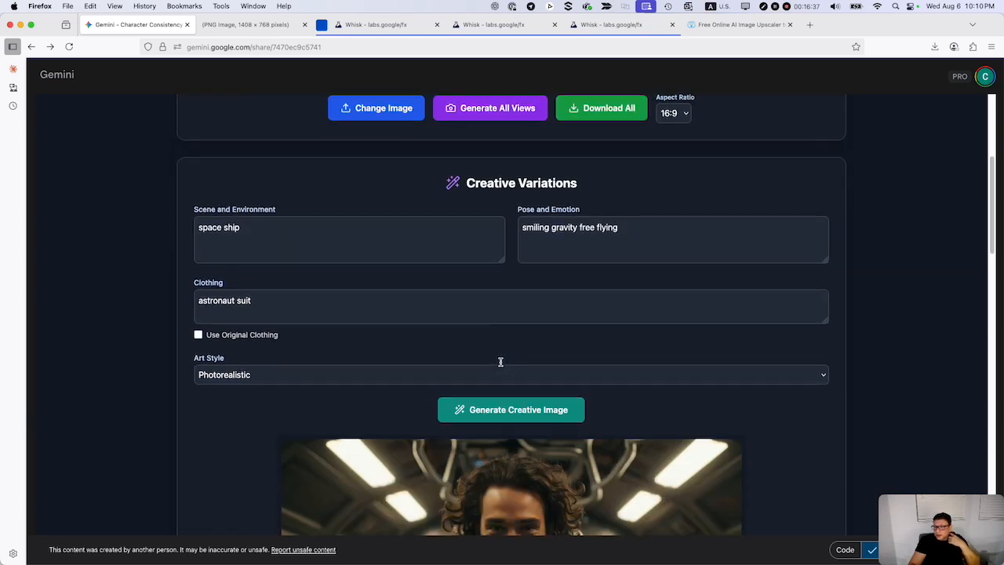
scroll(500, 365, down, 9)
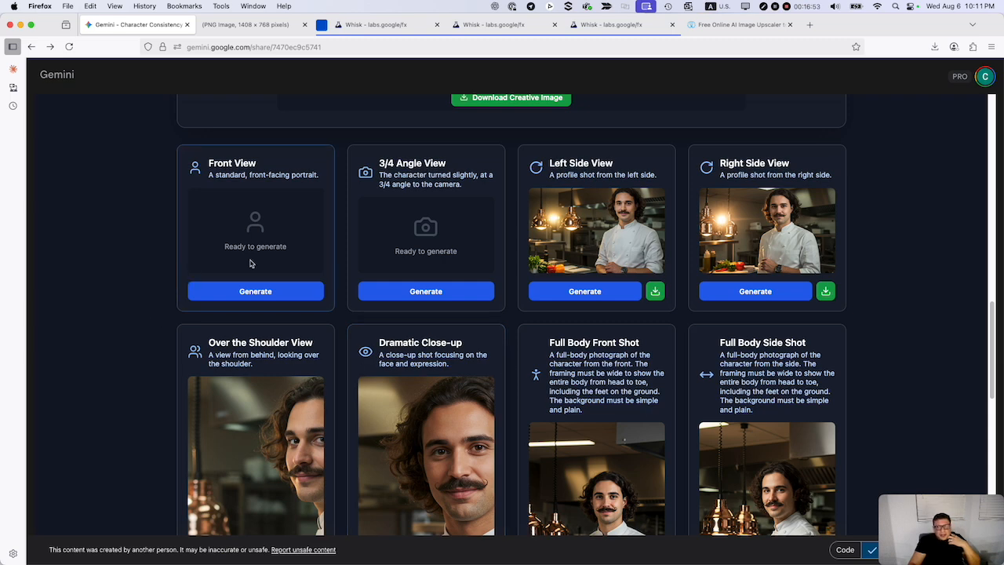
scroll(277, 293, up, 2)
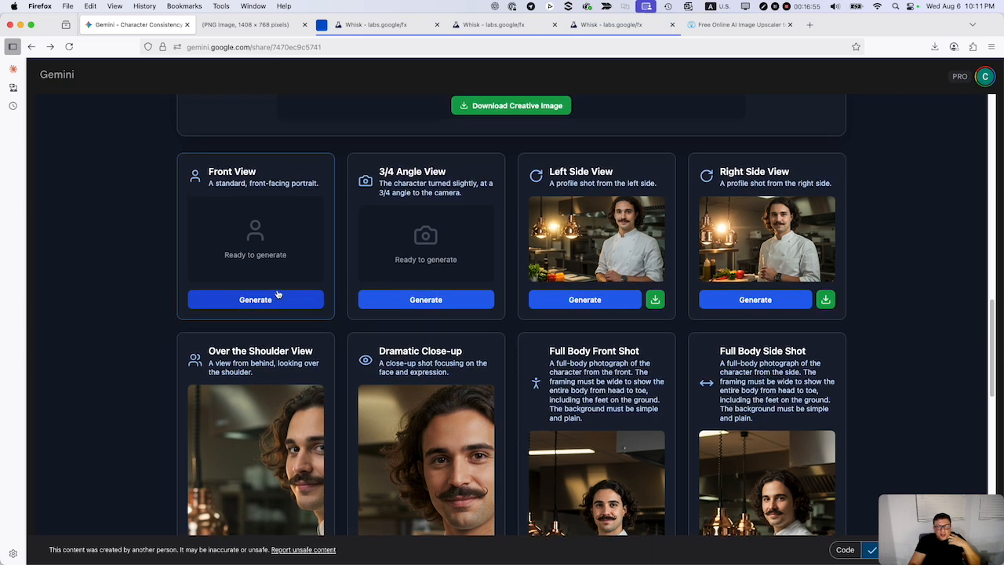
scroll(277, 293, up, 3)
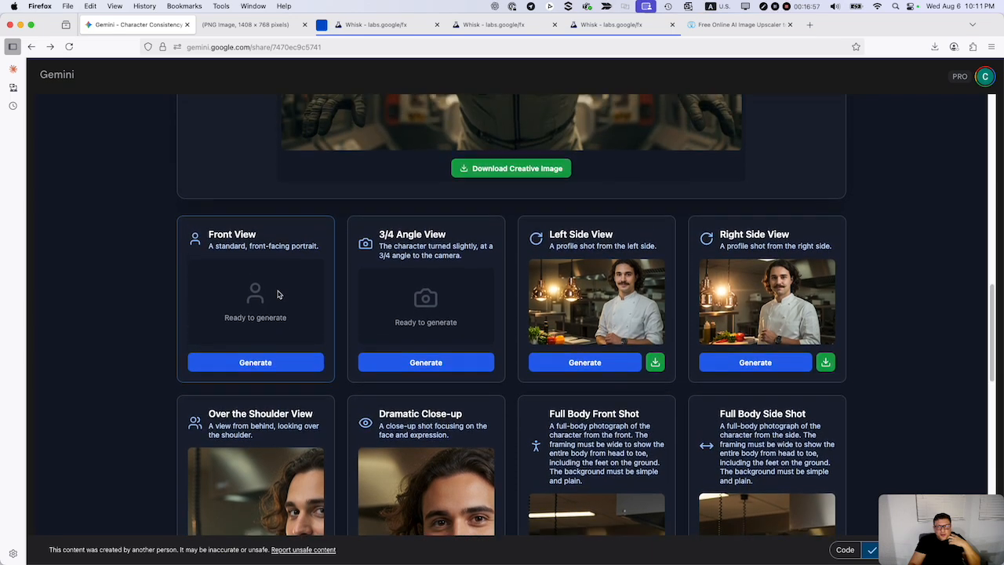
scroll(277, 291, up, 2)
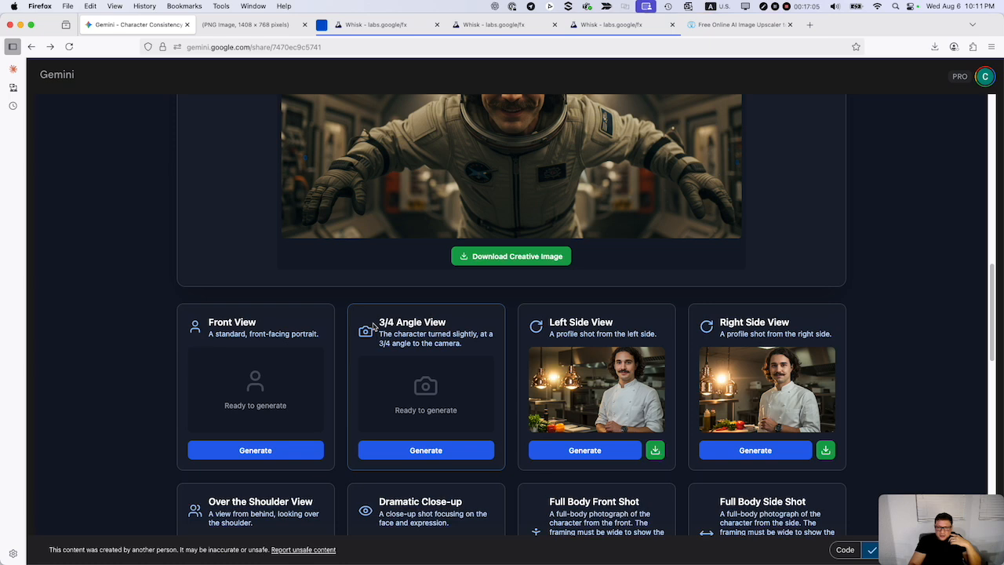
scroll(381, 298, up, 5)
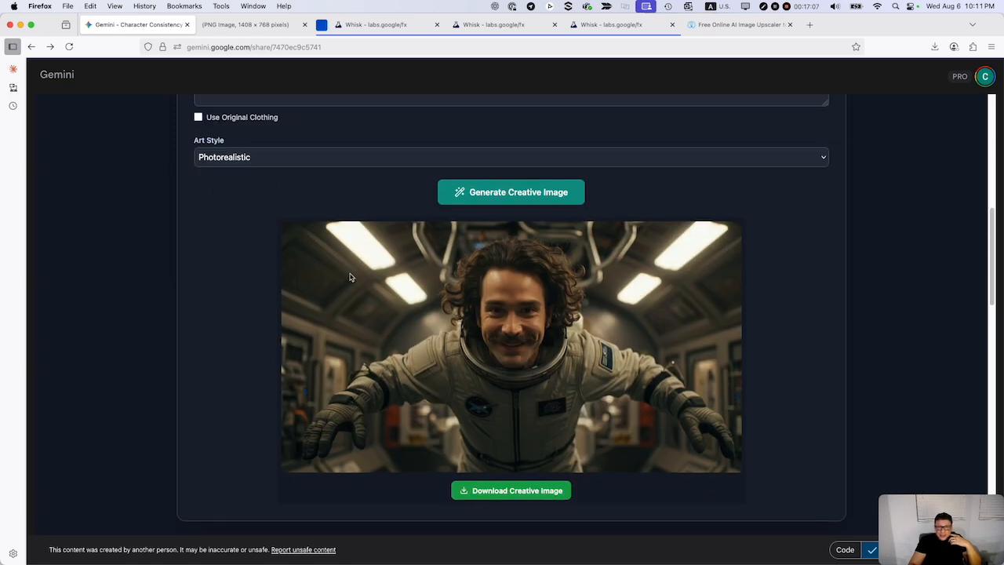
scroll(284, 265, up, 7)
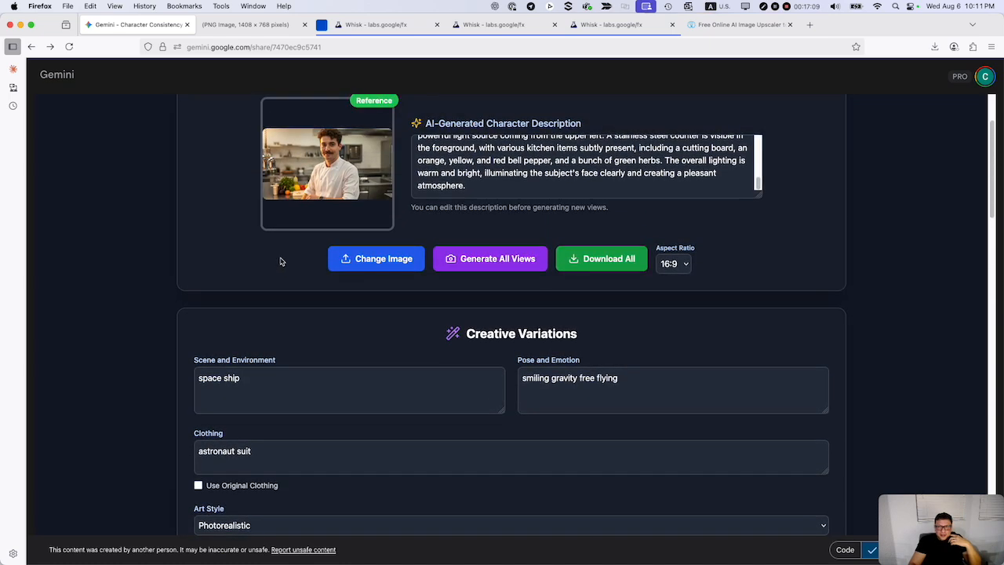
scroll(295, 212, up, 2)
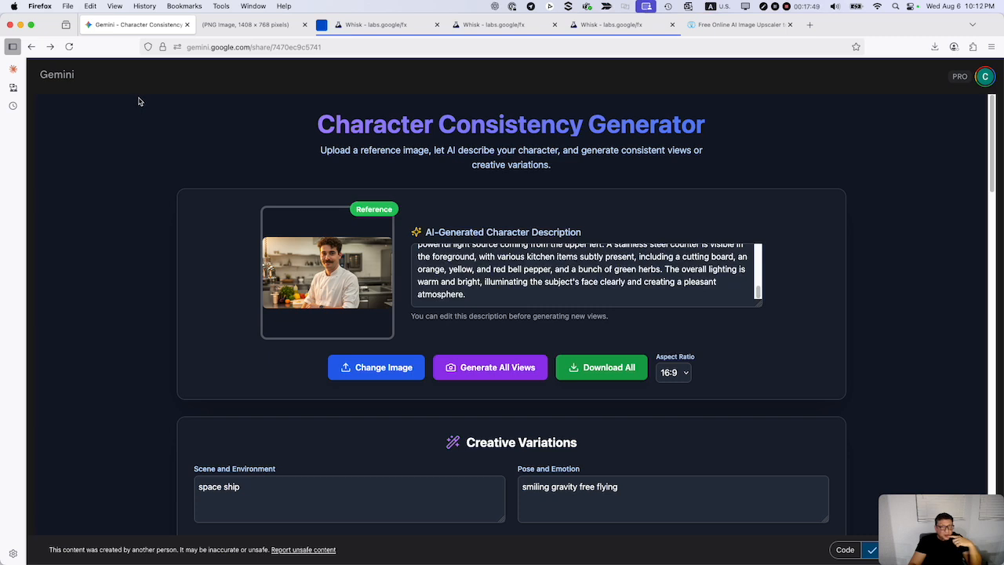
click(941, 531)
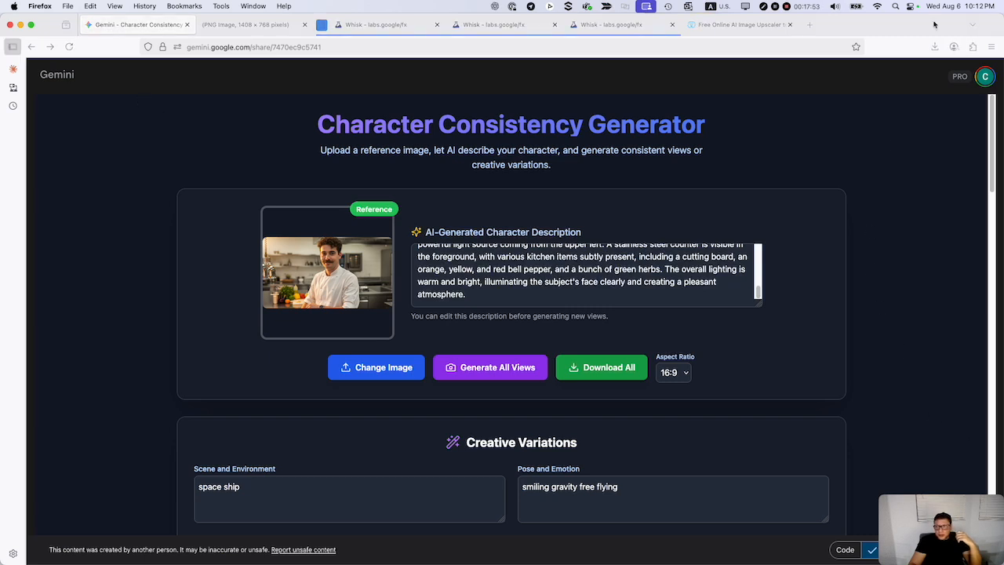
Show the shared generator's source code and copy all of it, from the first import to the export line.
scroll(847, 363, down, 3)
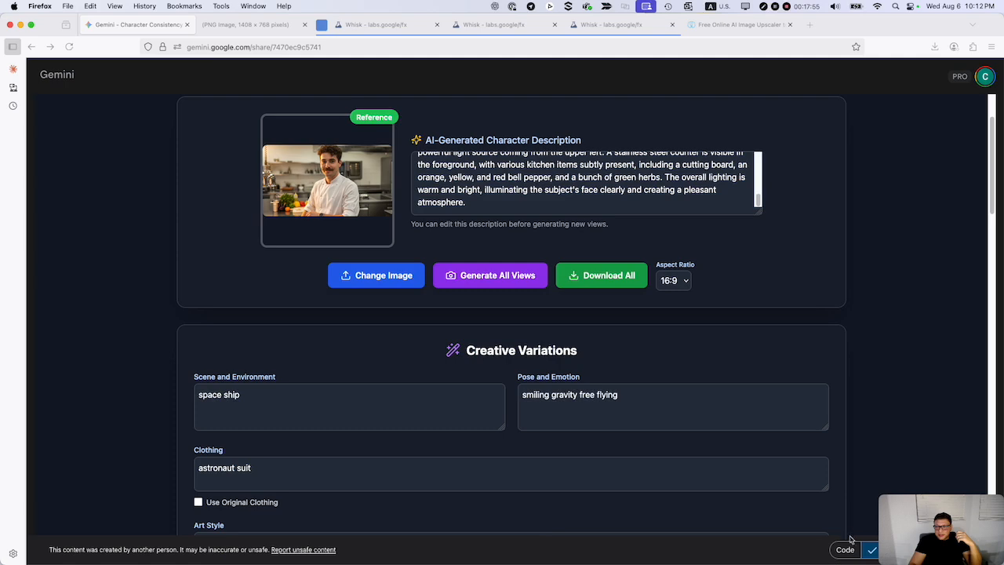
click(845, 549)
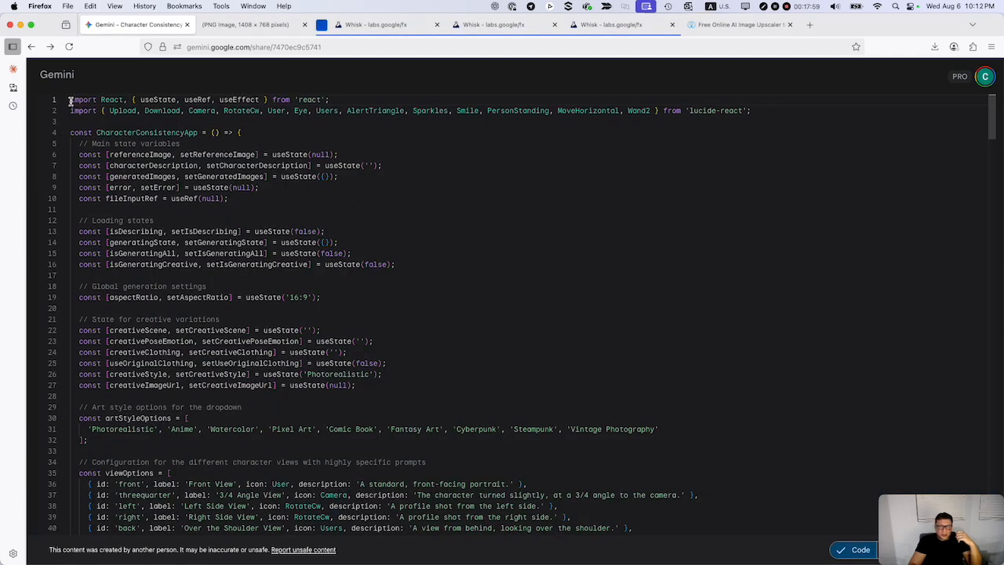
drag(70, 100, 475, 561)
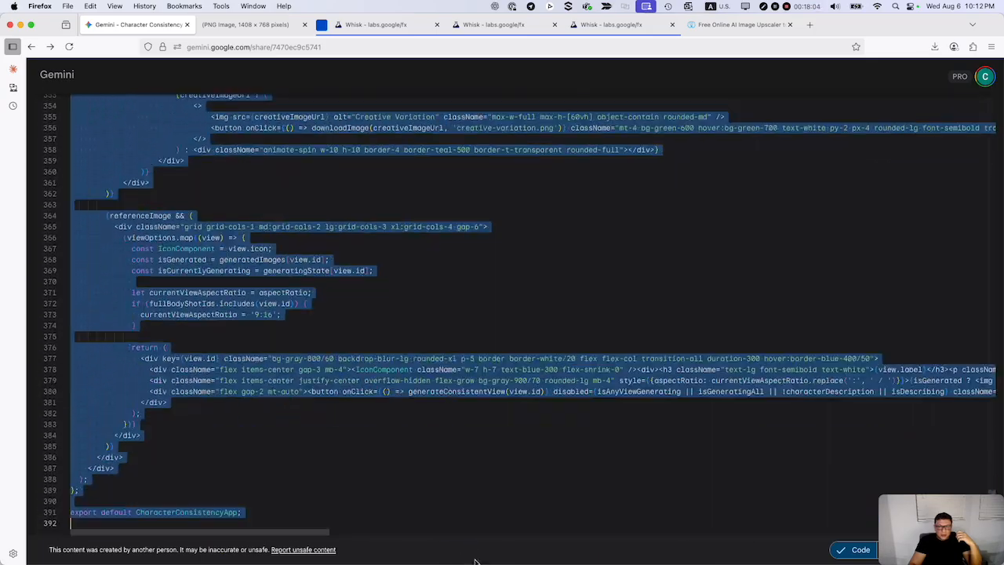
right_click(166, 517)
click(201, 490)
Start a new Gemini chat with Canvas enabled and submit the copied generator code as the prompt.
click(53, 80)
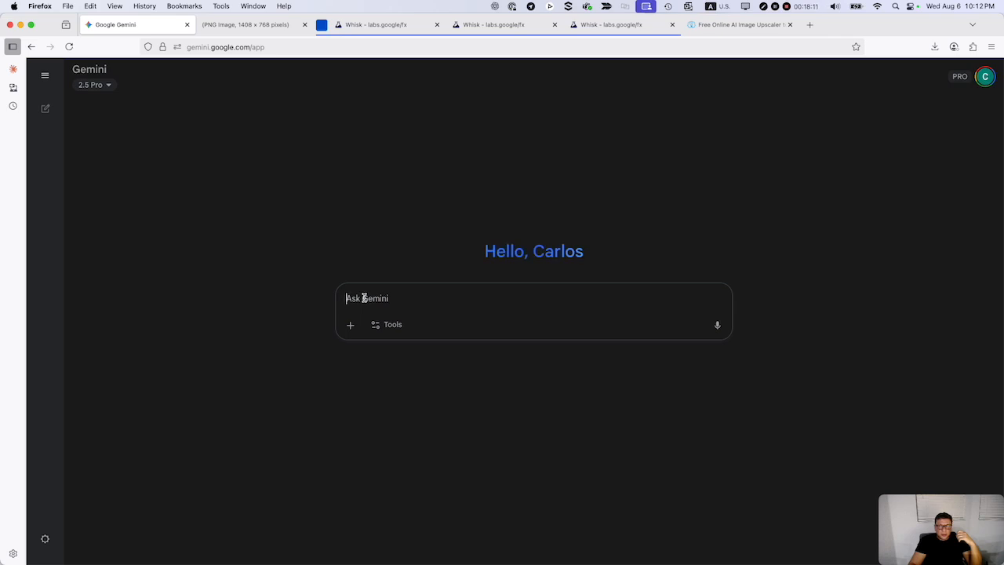
click(397, 326)
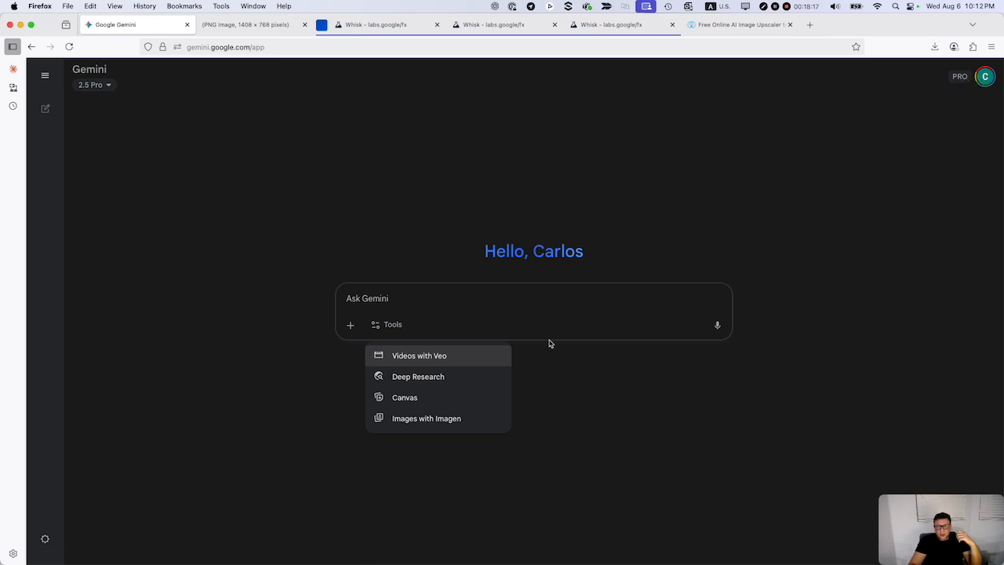
click(418, 399)
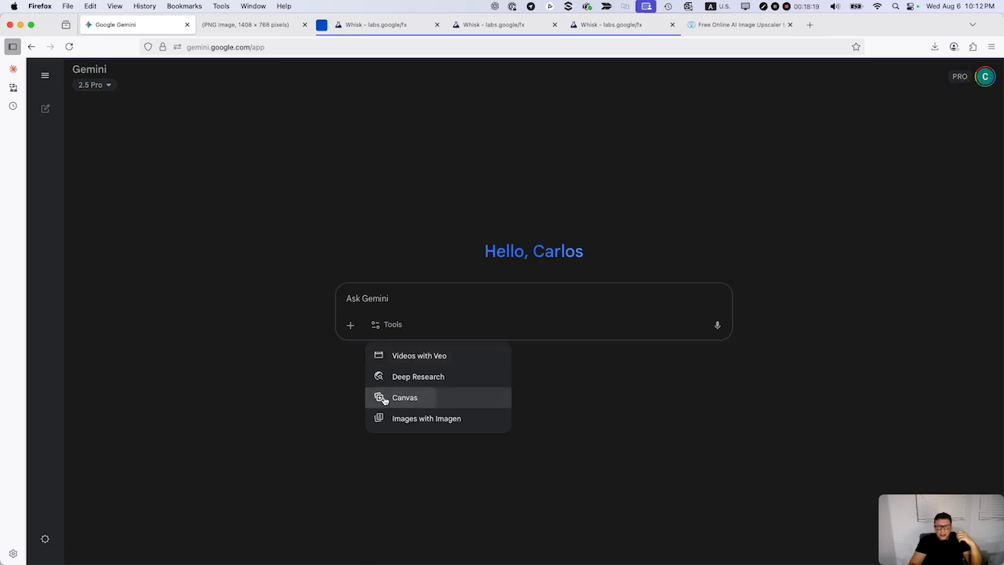
click(372, 297)
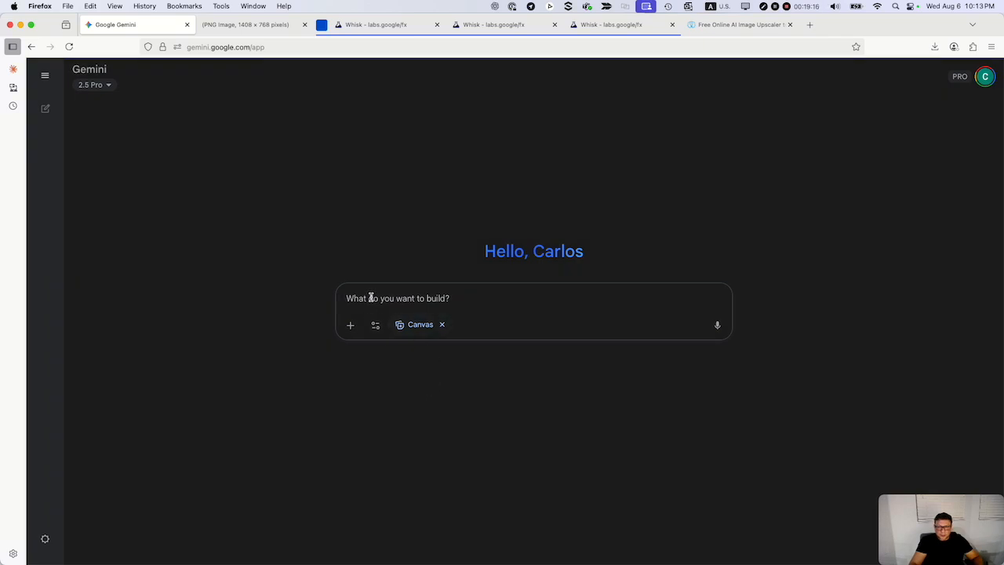
key(super+v)
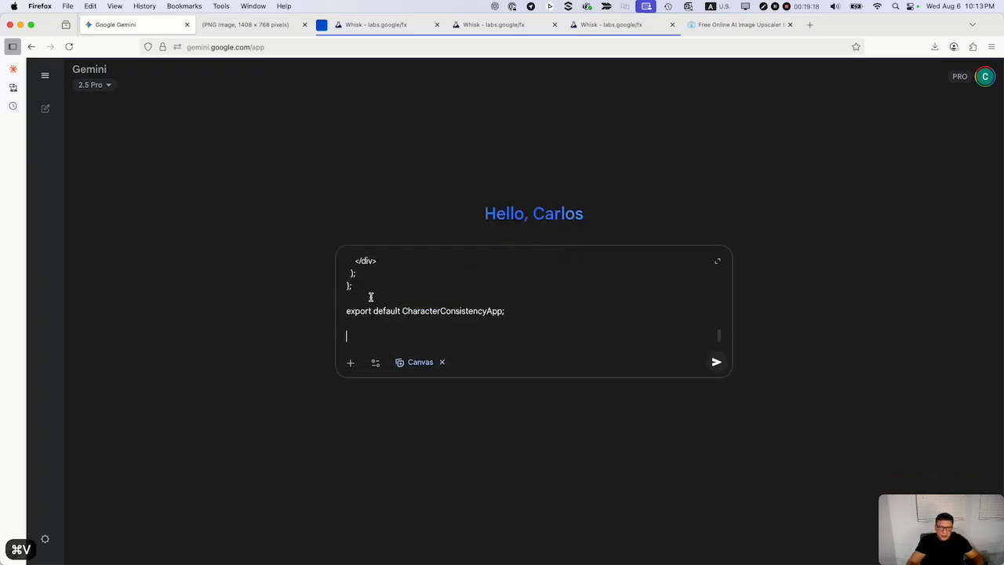
key(Return)
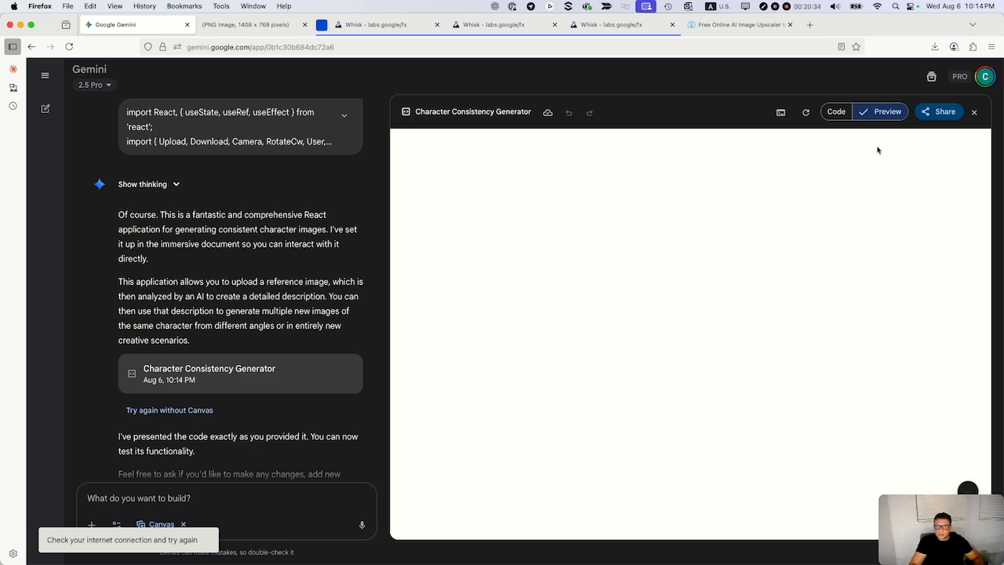
Reload the chat page and complete the reCAPTCHA check to load the Character Consistency Generator preview.
scroll(180, 424, down, 2)
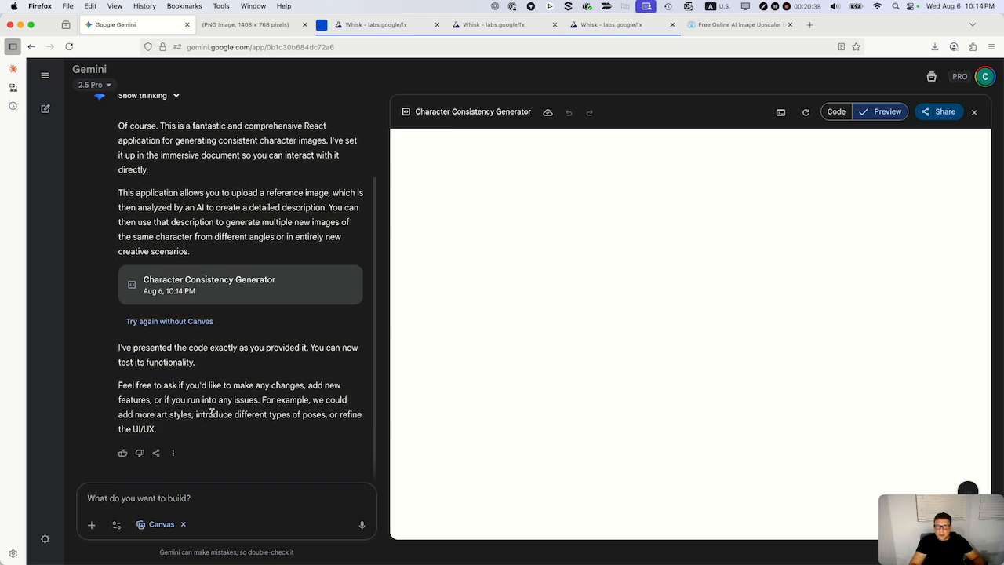
click(67, 48)
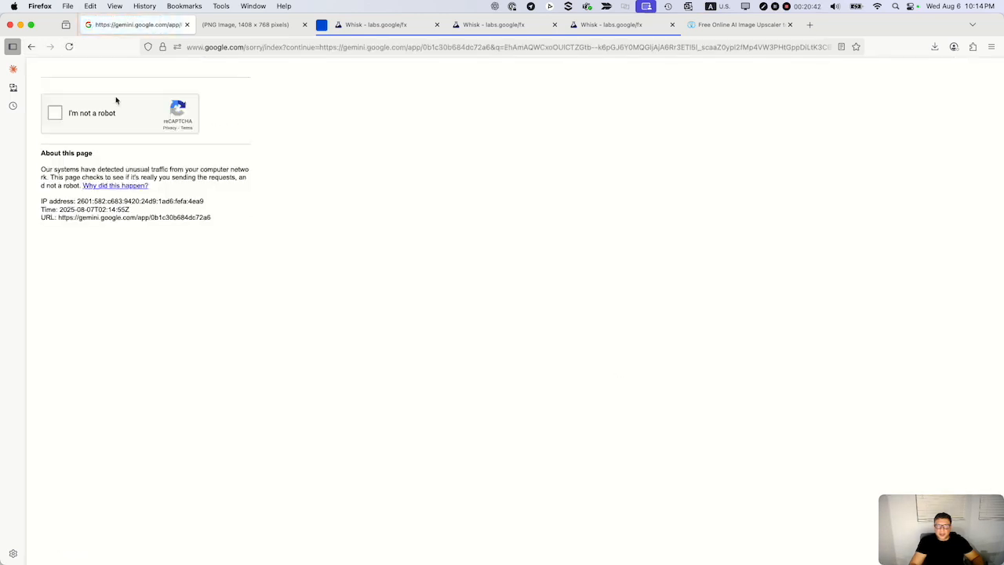
click(58, 113)
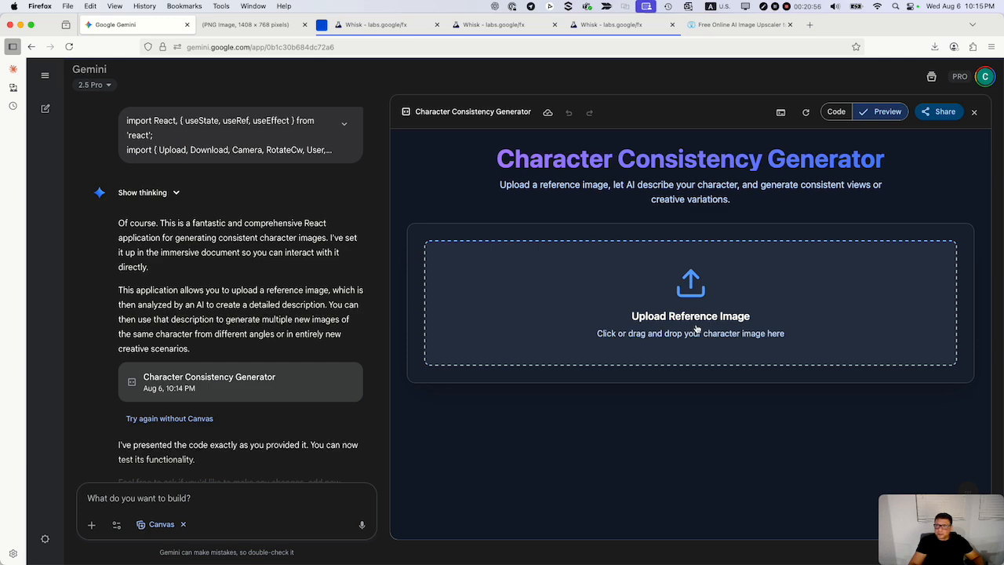
Examine the generator's code in Canvas, from the state variables and view options through the description, upload and image generation functions.
click(835, 111)
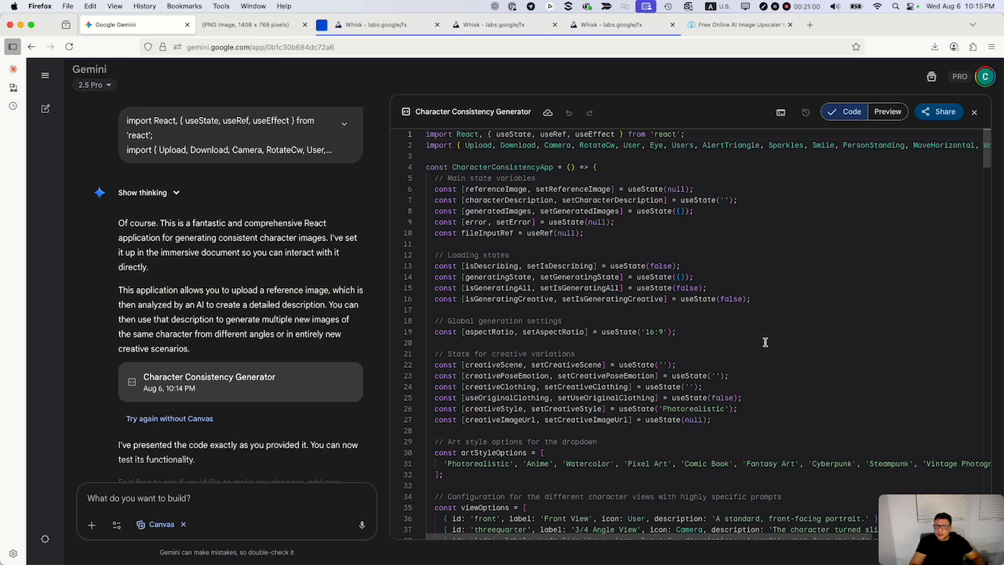
scroll(798, 277, down, 1)
scroll(799, 277, up, 1)
scroll(596, 403, down, 4)
scroll(597, 402, down, 5)
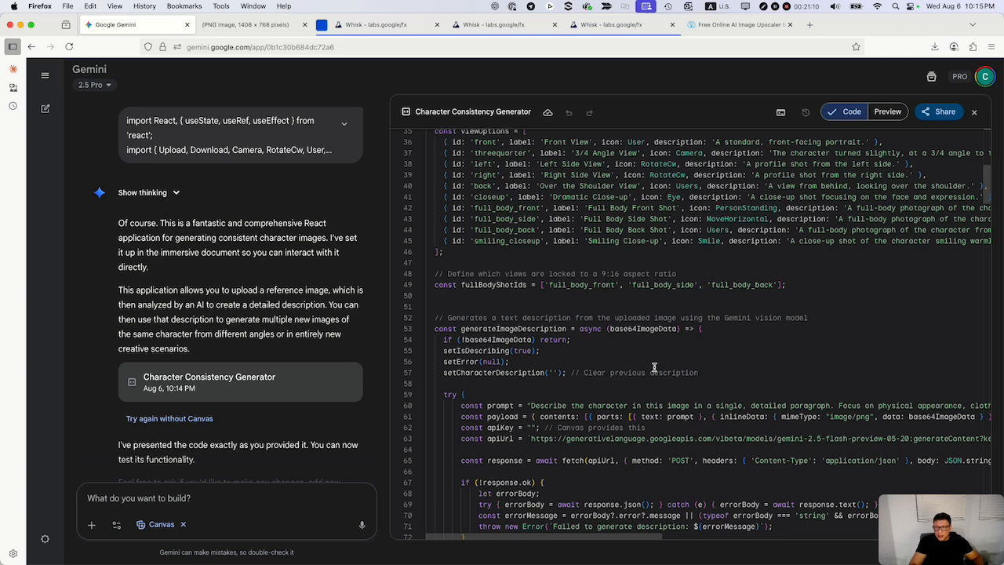
scroll(652, 367, down, 2)
scroll(653, 367, down, 2)
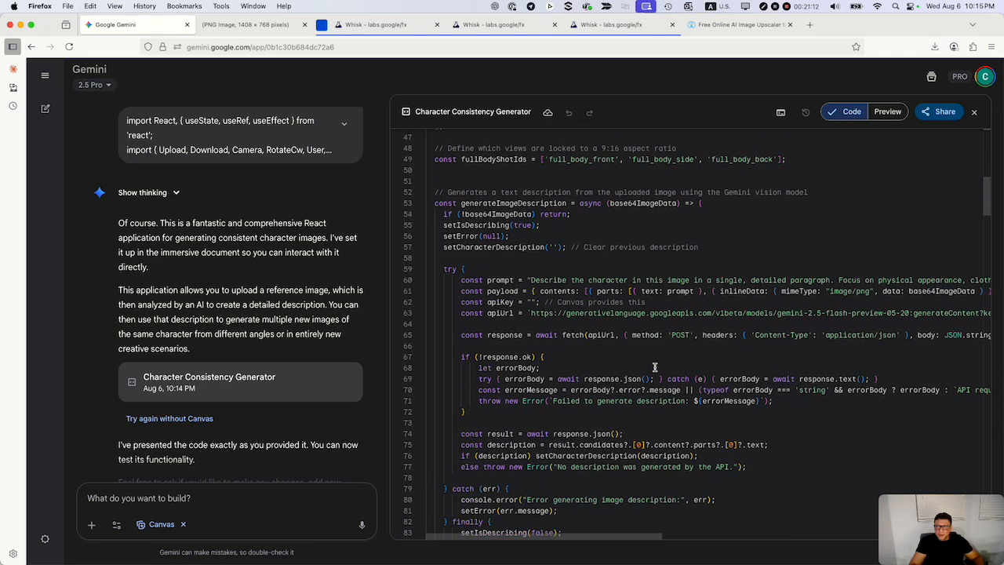
scroll(654, 366, down, 1)
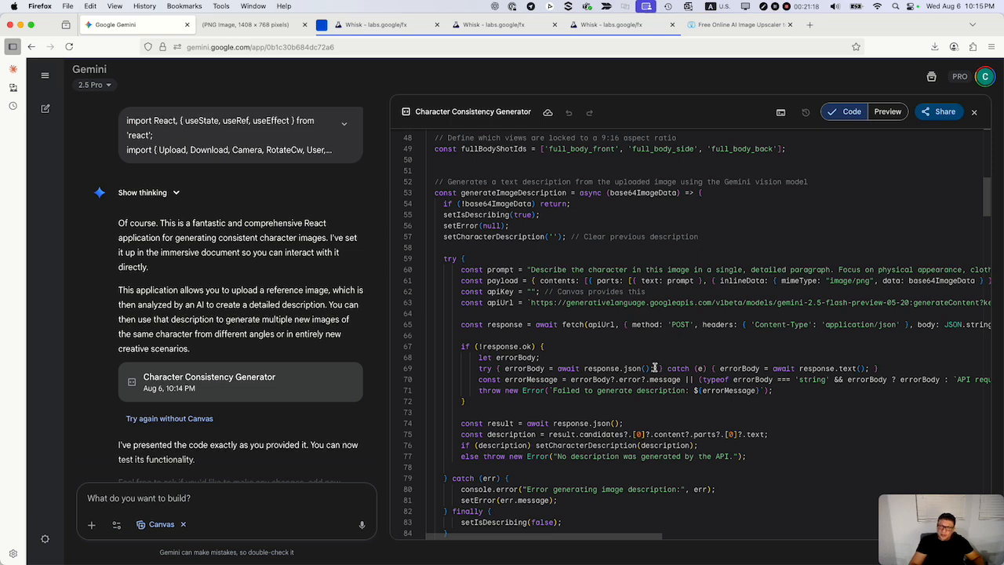
scroll(542, 298, up, 5)
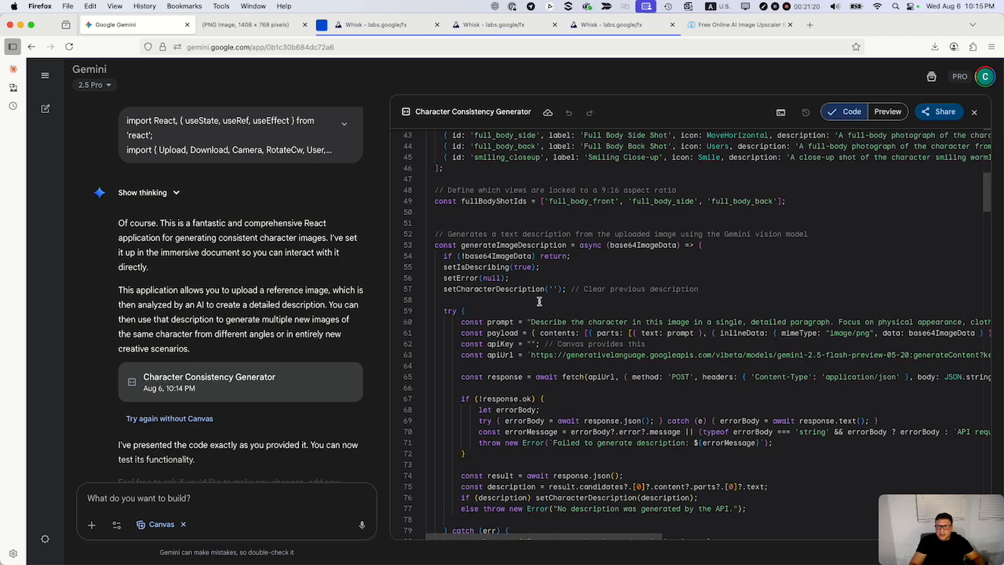
scroll(554, 310, up, 3)
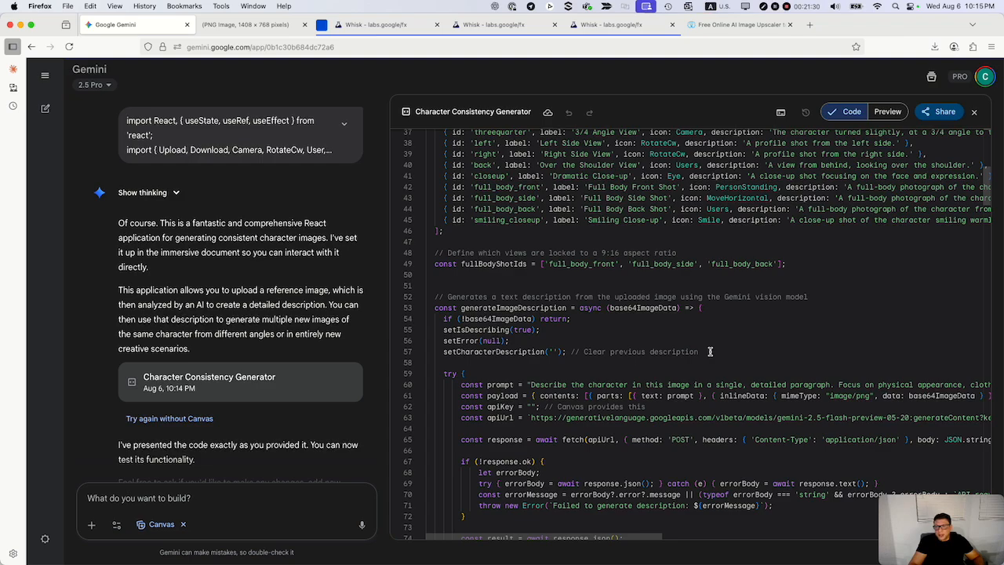
scroll(553, 276, up, 10)
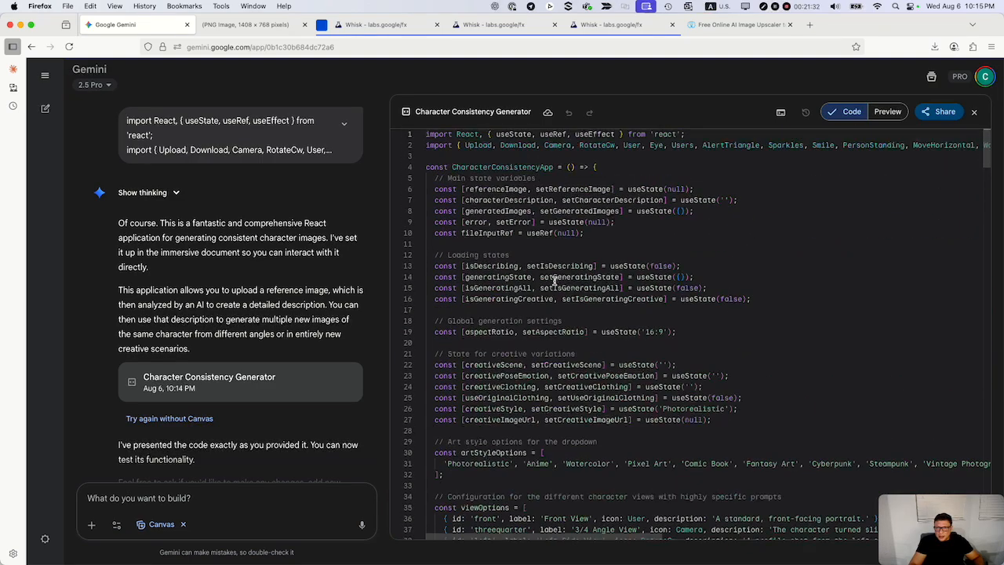
scroll(553, 314, down, 10)
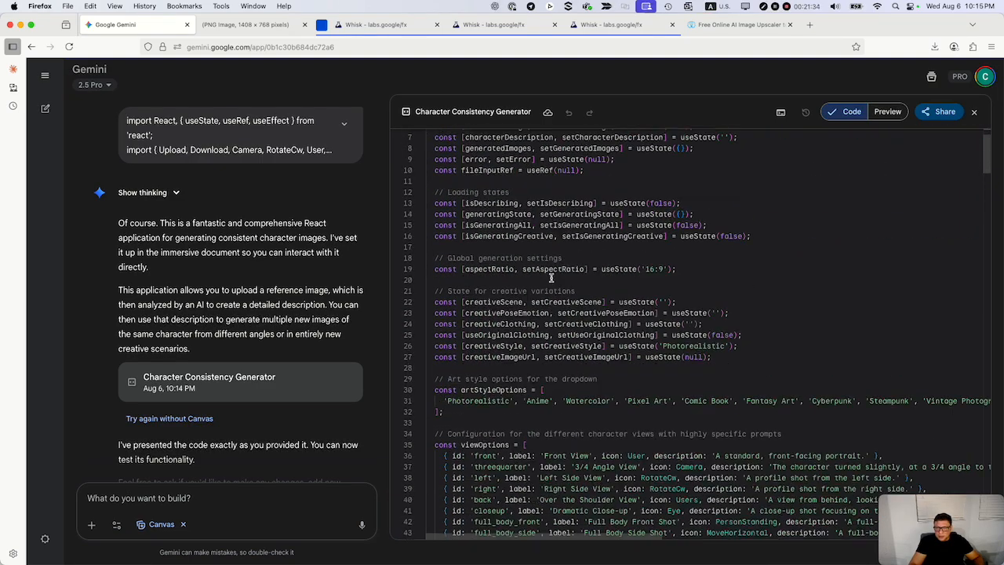
scroll(554, 356, down, 2)
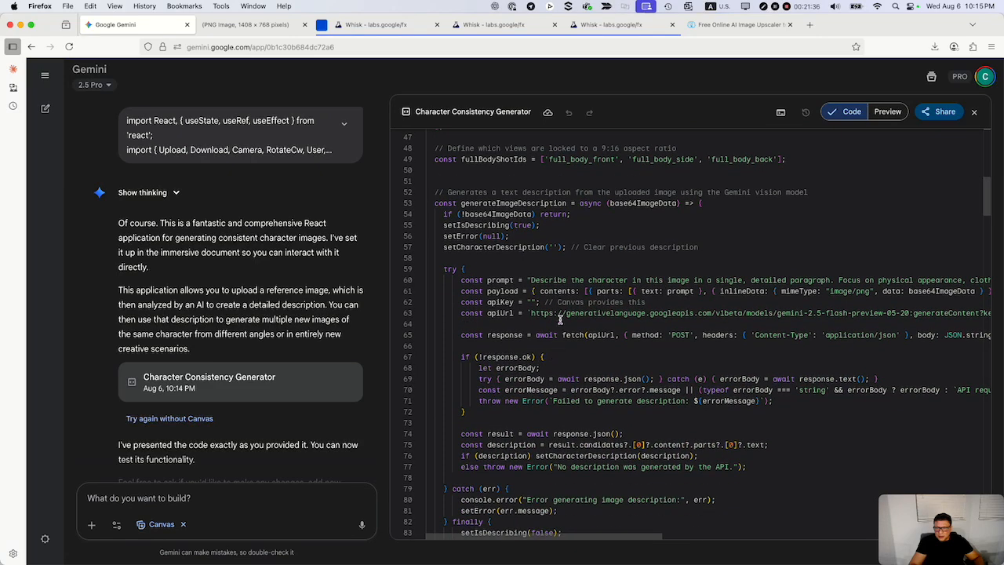
scroll(565, 306, down, 5)
scroll(565, 306, down, 8)
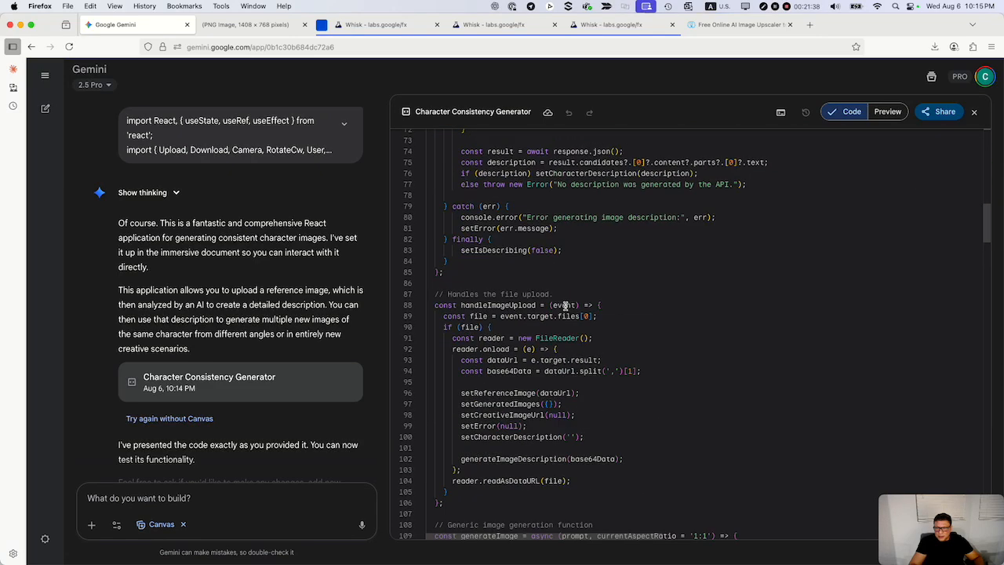
scroll(564, 305, down, 4)
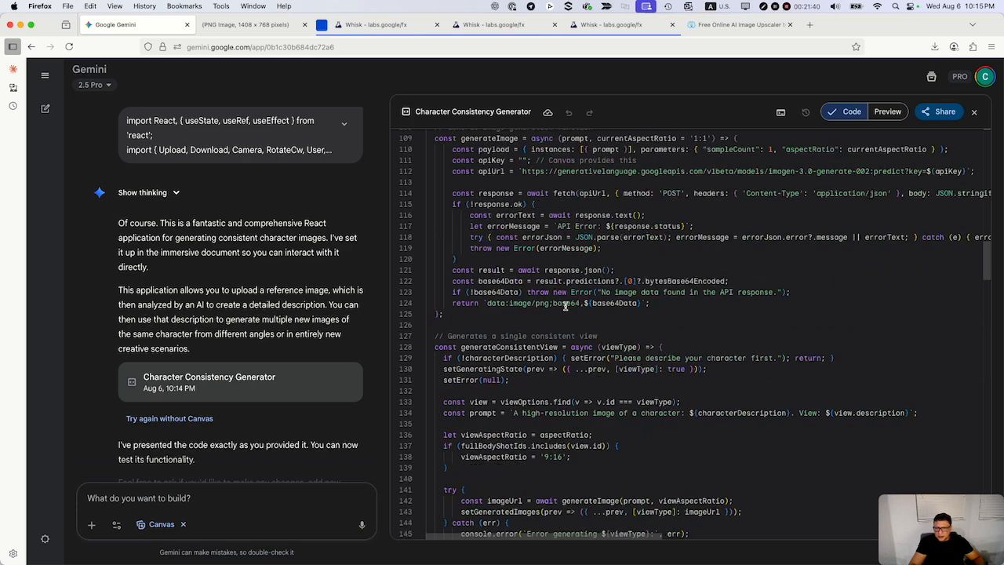
scroll(632, 445, down, 1)
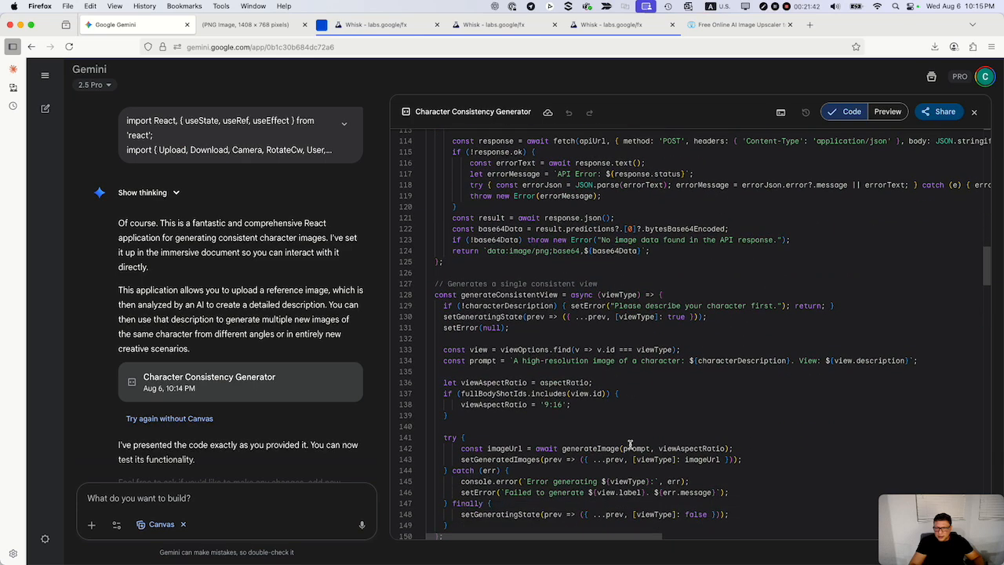
Search the code for "apike" and inspect the apiKey value and its comment in the refineCreativePrompt function.
click(638, 407)
key(super+f)
text(apike)
click(651, 378)
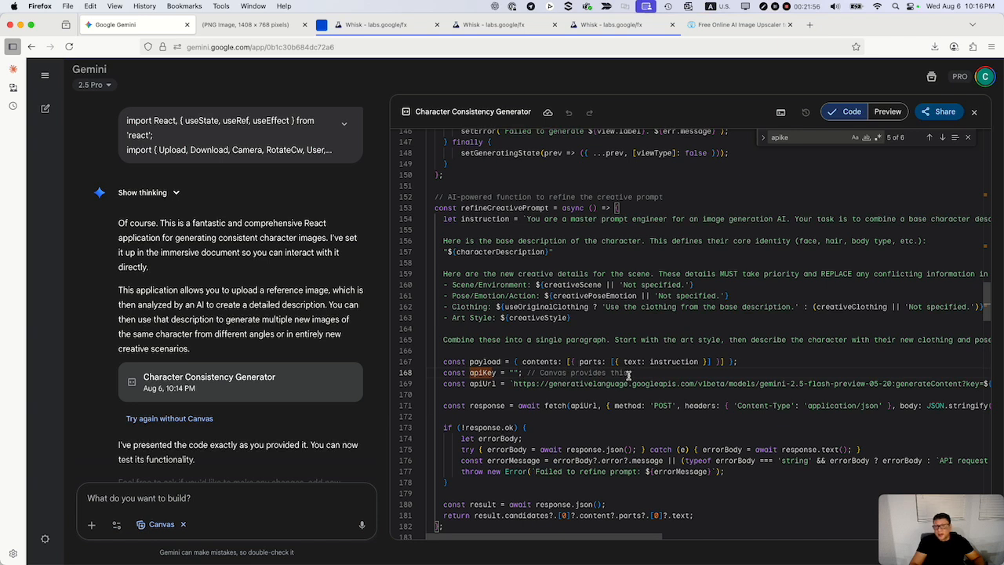
drag(633, 374, 526, 374)
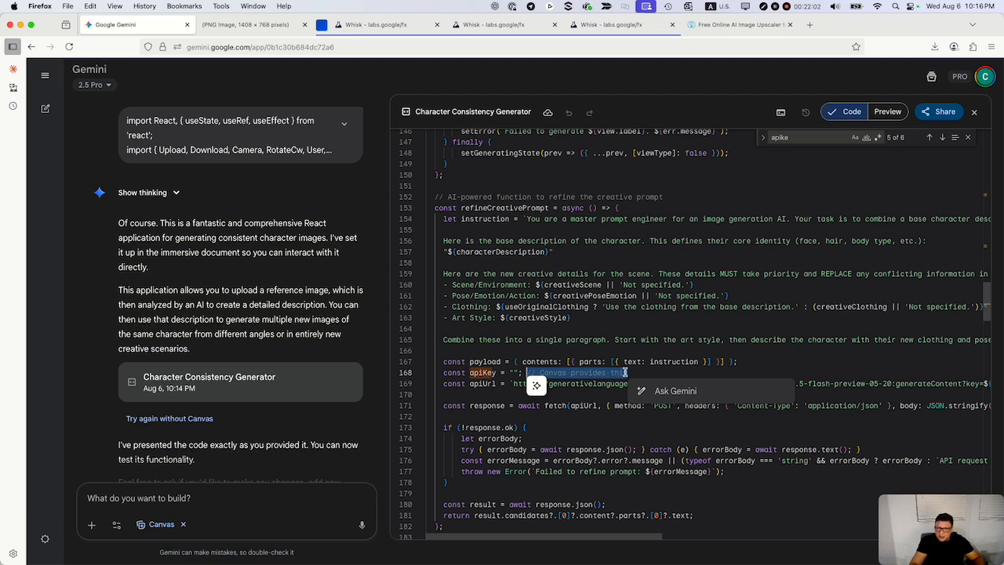
click(632, 373)
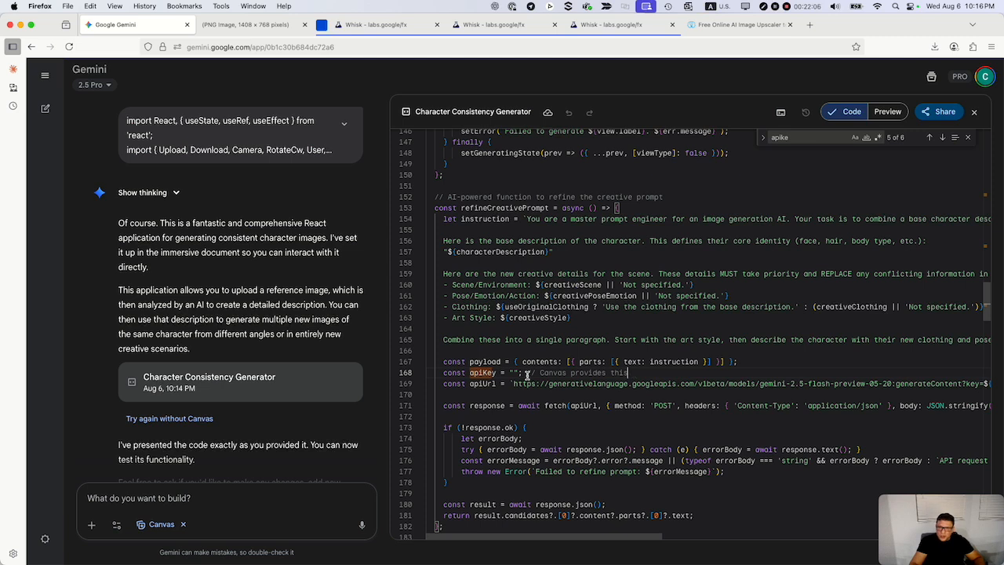
drag(509, 372, 519, 373)
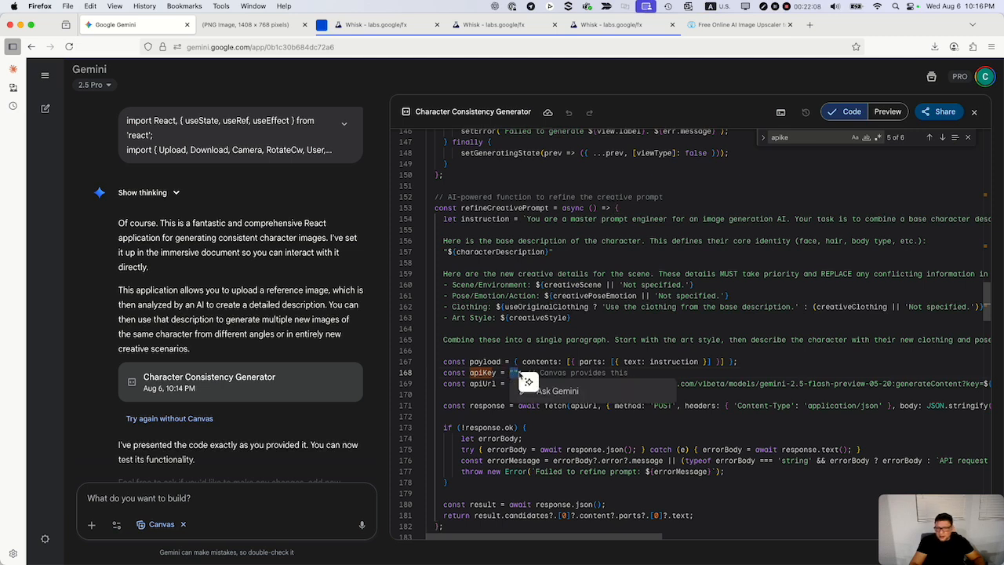
click(640, 374)
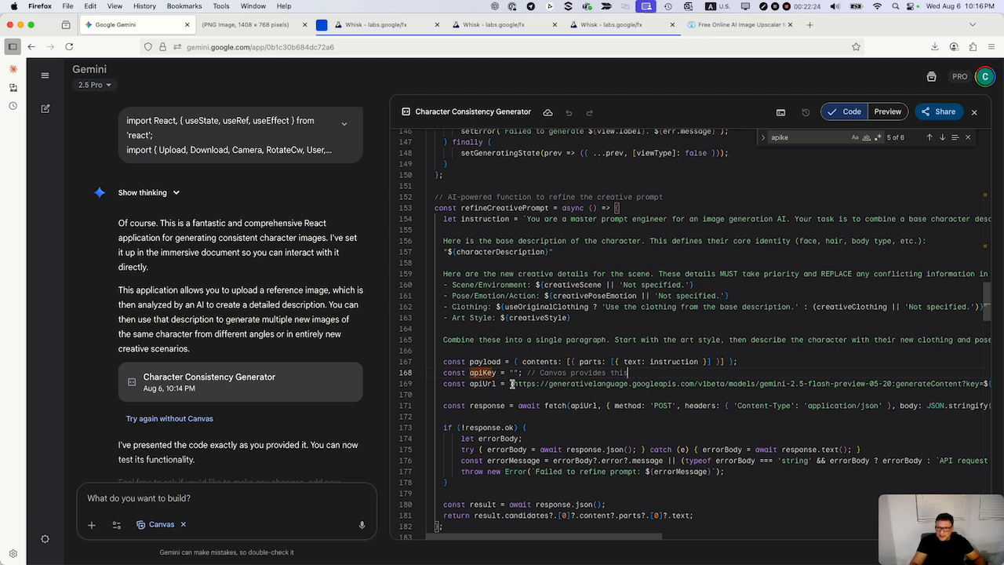
Examine the apiUrl endpoint with its key parameter and the payload definition in the refineCreativePrompt function, including the code above it.
drag(513, 384, 975, 383)
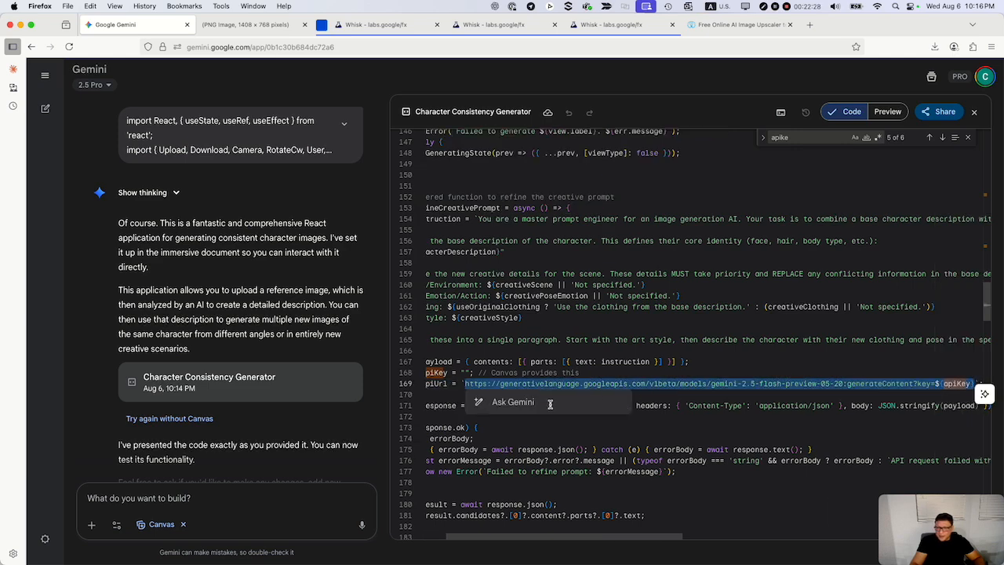
click(461, 384)
drag(461, 383, 424, 383)
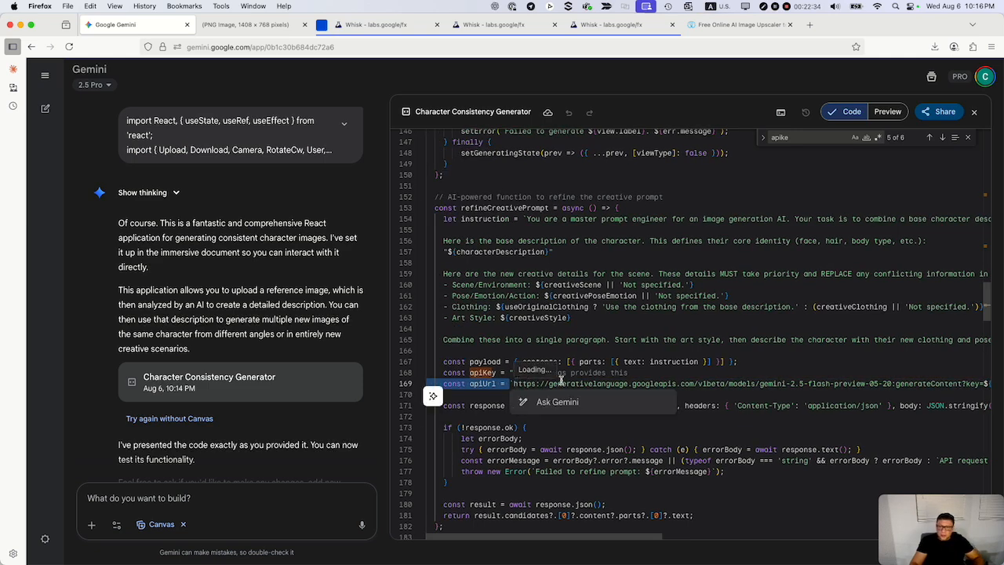
click(633, 374)
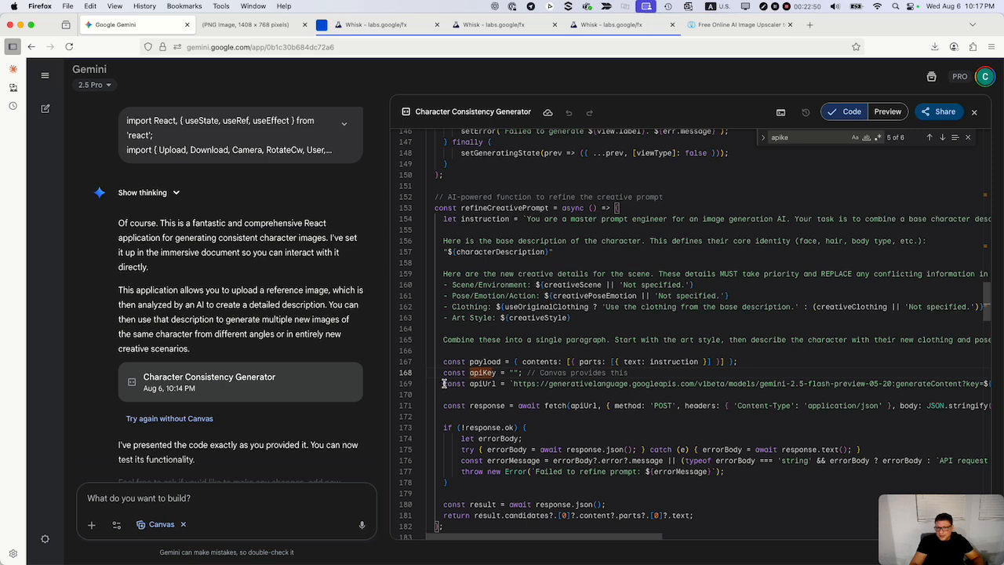
drag(444, 383, 488, 383)
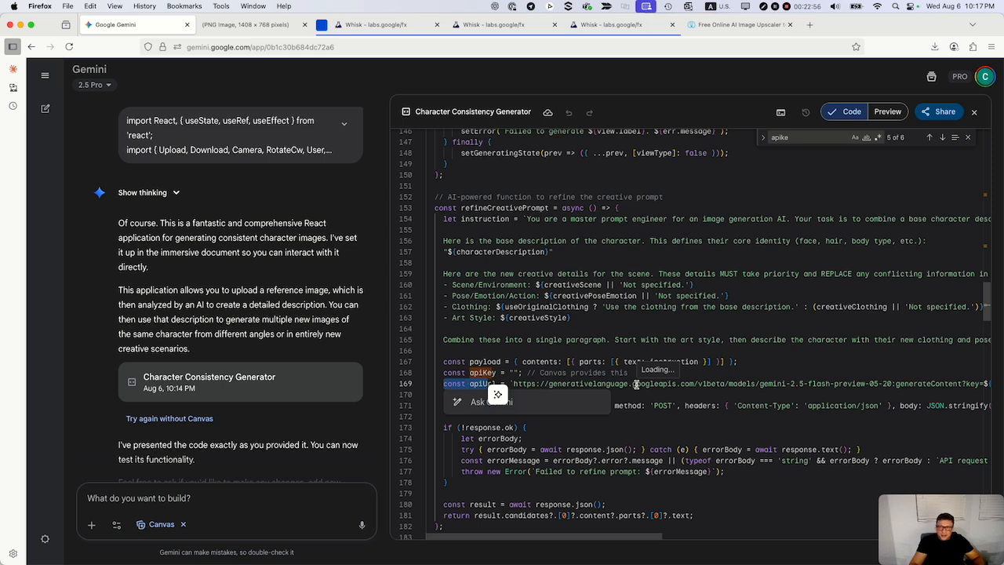
click(760, 361)
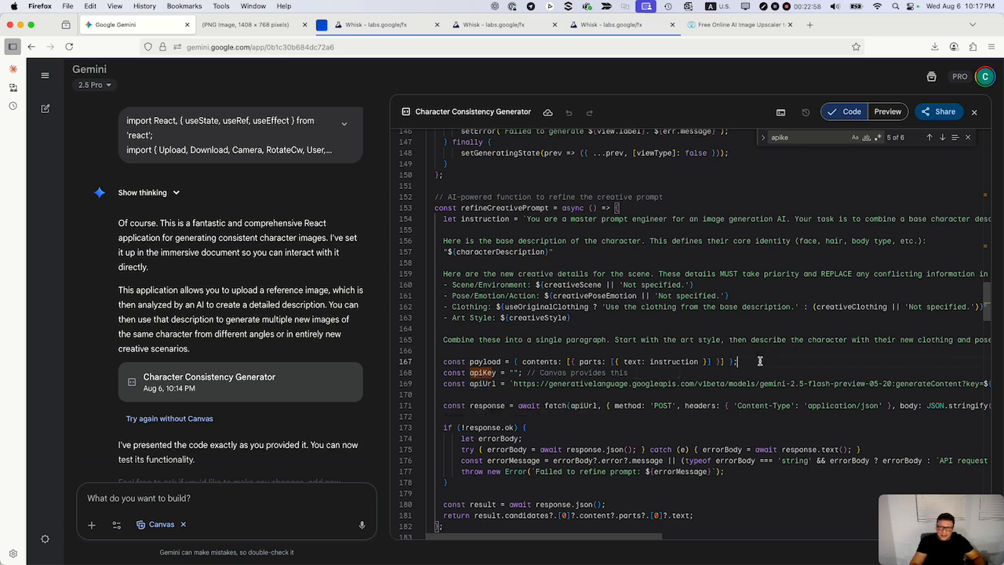
drag(749, 363, 444, 363)
click(766, 357)
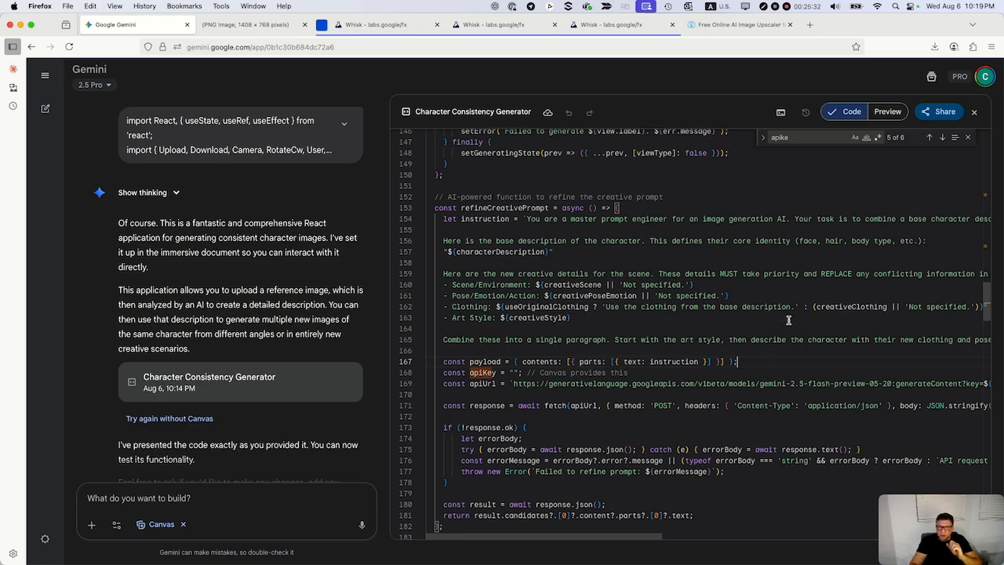
scroll(785, 325, up, 15)
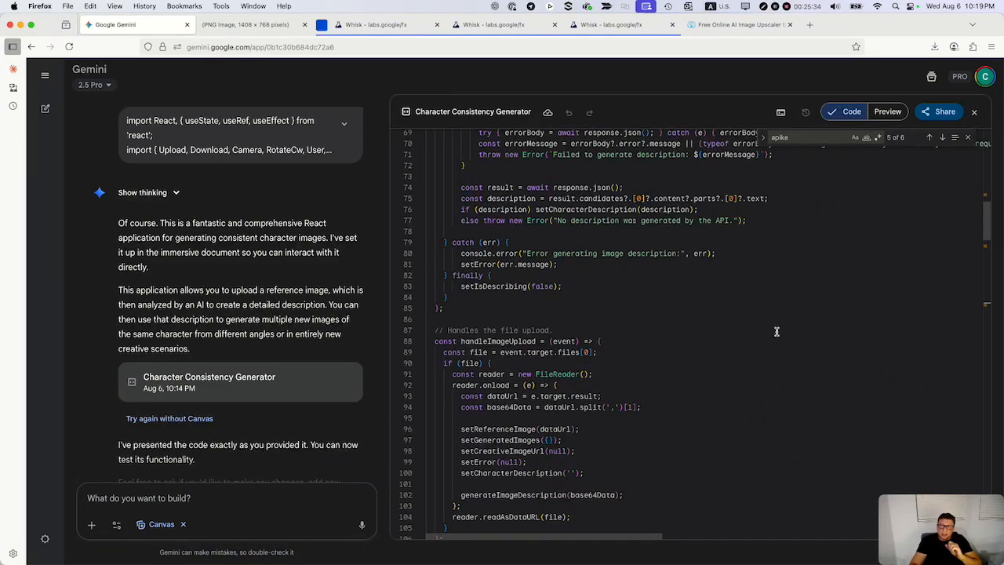